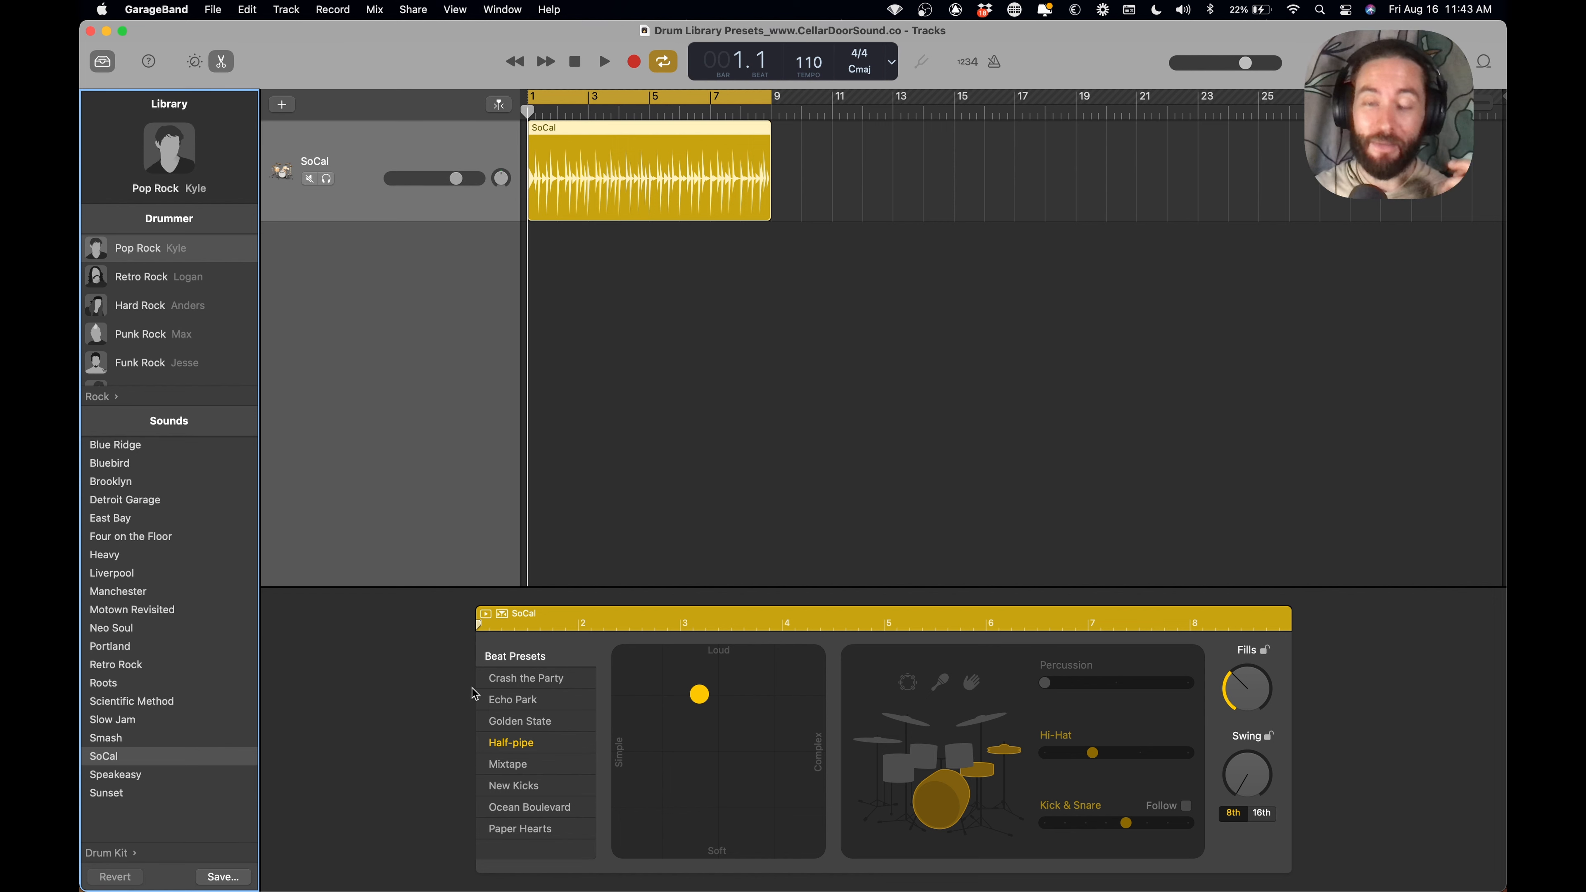
- Play back the SoCal drum region from the beginning for about four bars and stop
left_click(393, 136)
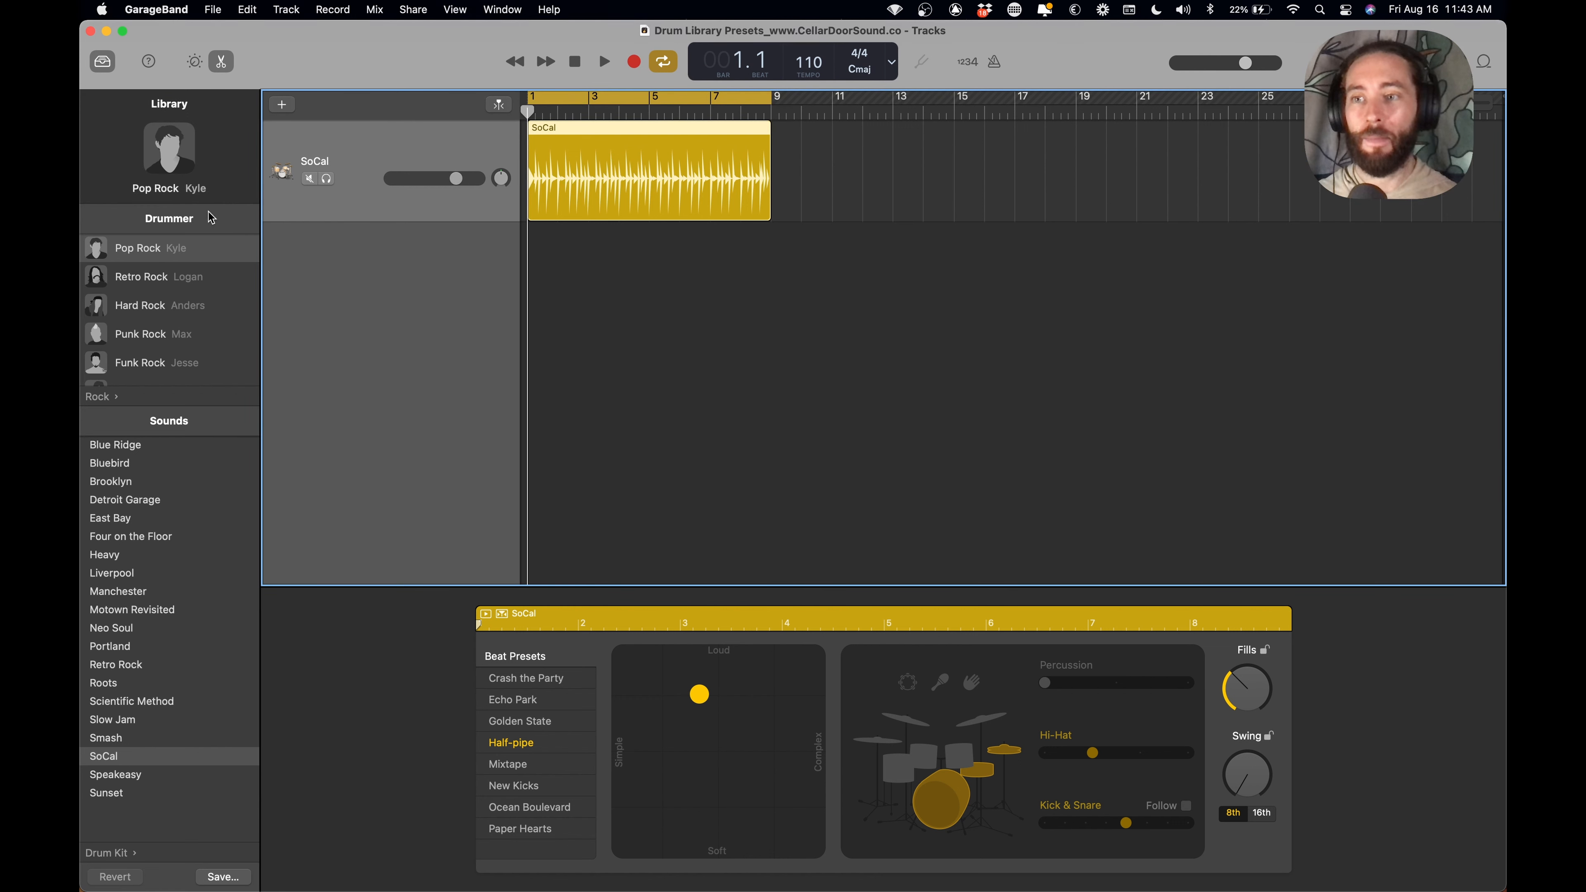
mouse_move(217, 237)
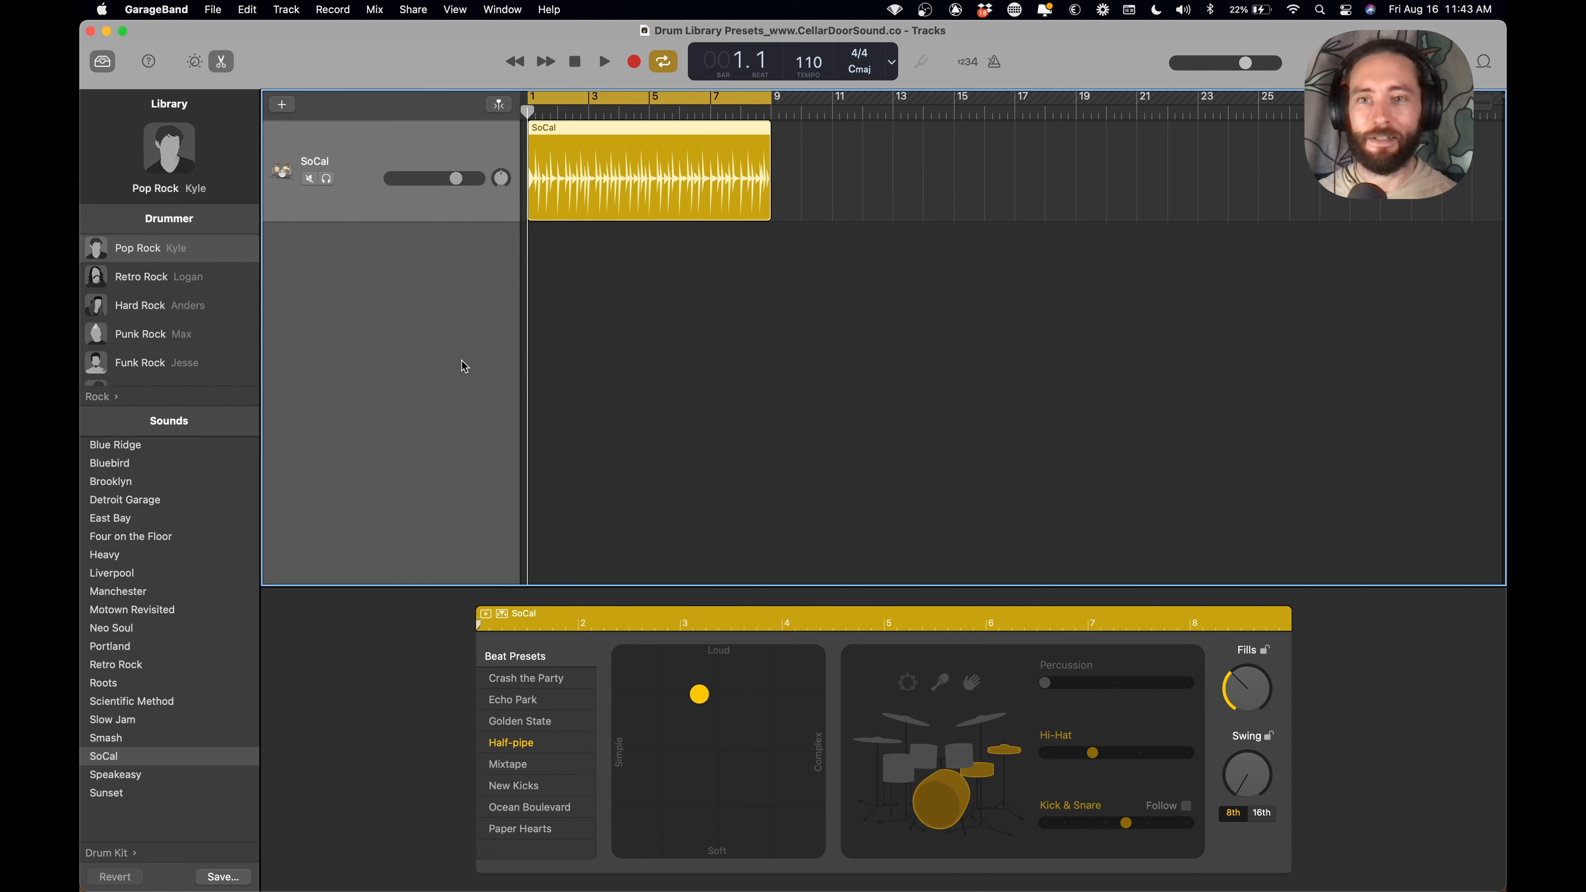
key("space")
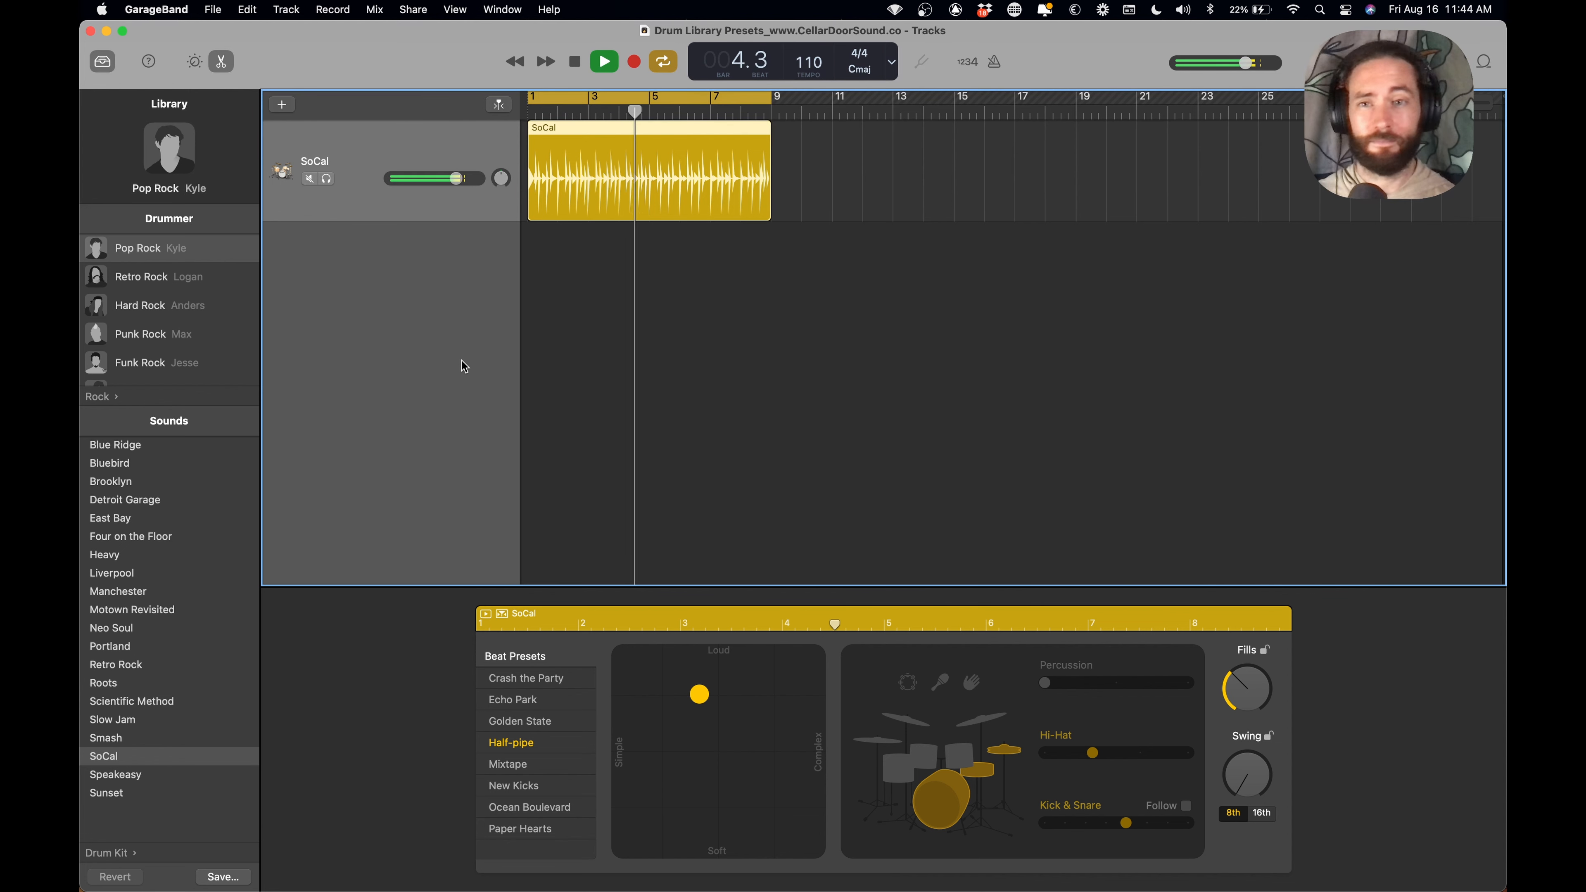
key("space")
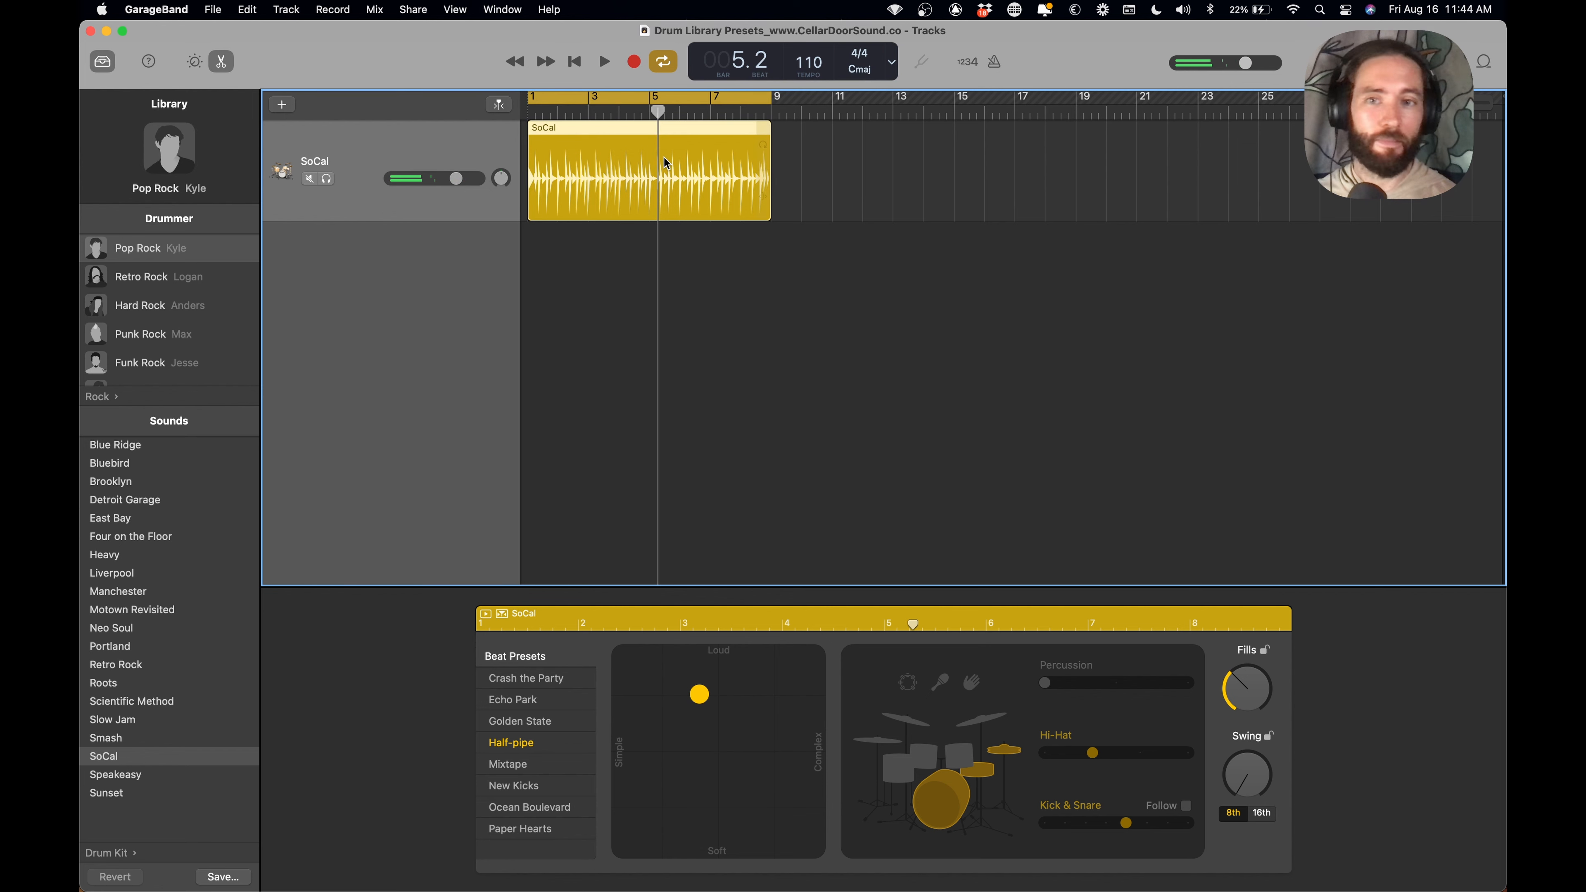
- Move the SoCal drum region so that it starts at bar 3
scroll(561, 192, "up", 10)
scroll(561, 193, "left", 10)
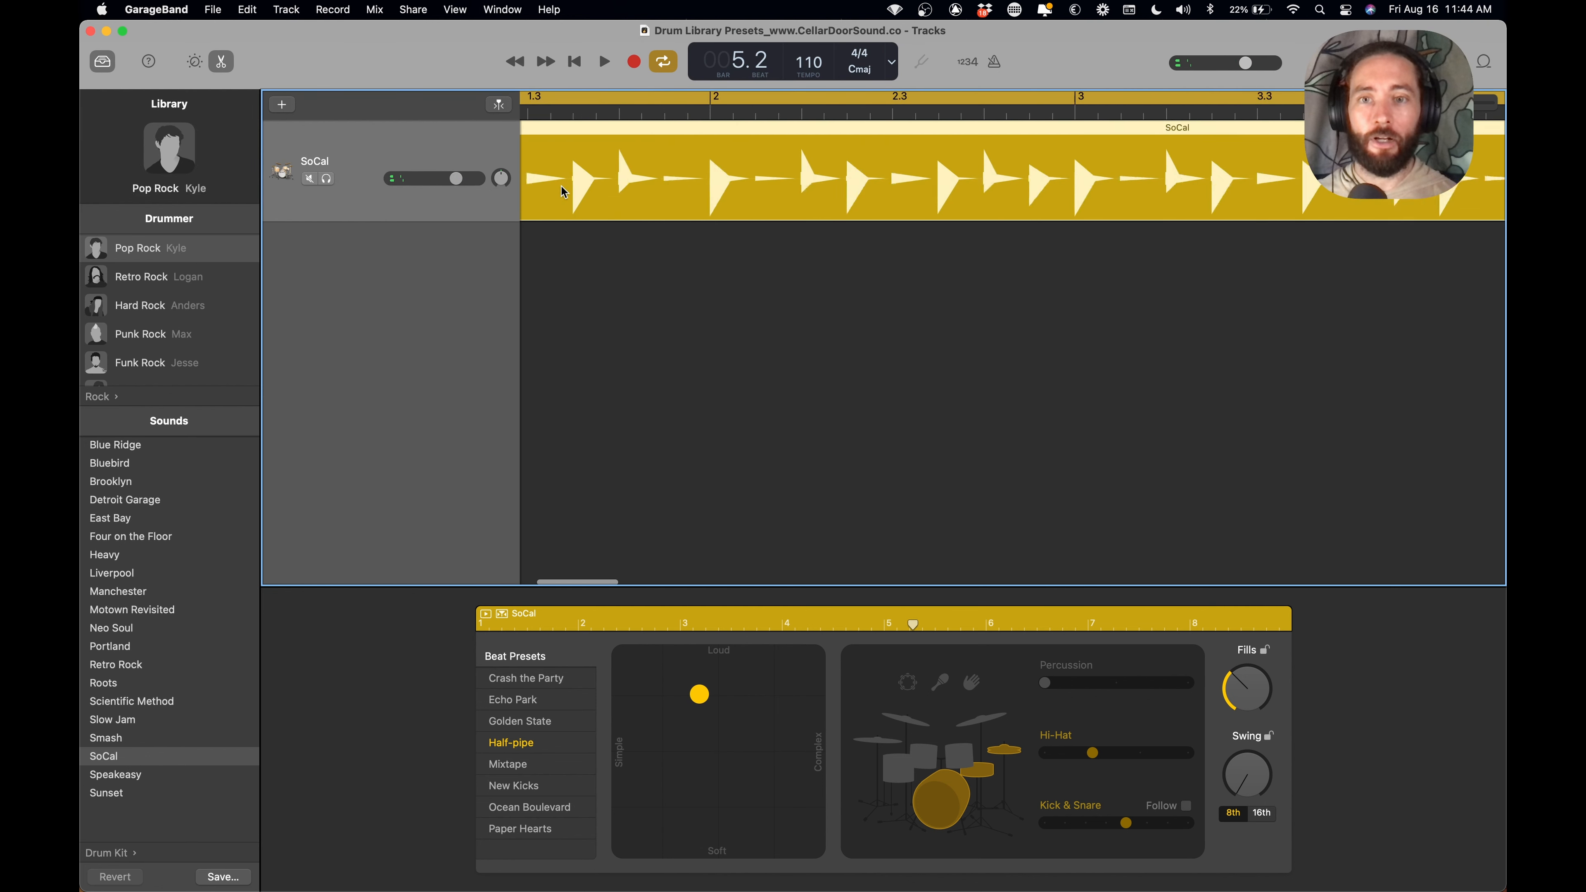
scroll(562, 193, "down", 10)
scroll(564, 193, "up", 10)
scroll(568, 169, "left", 3)
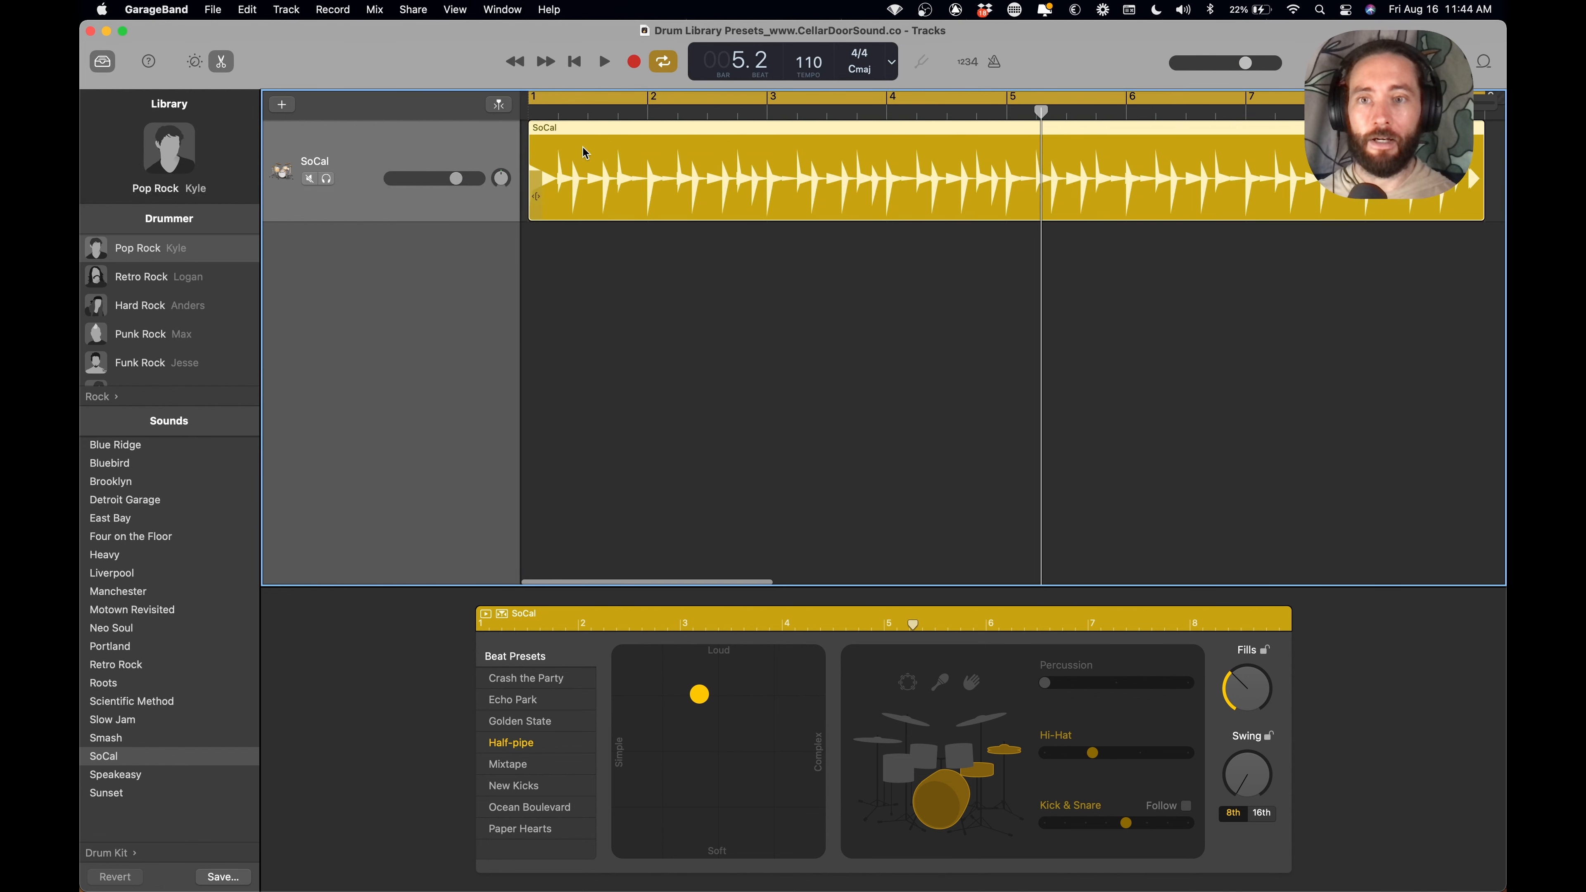
left_click_drag(576, 161, 811, 150)
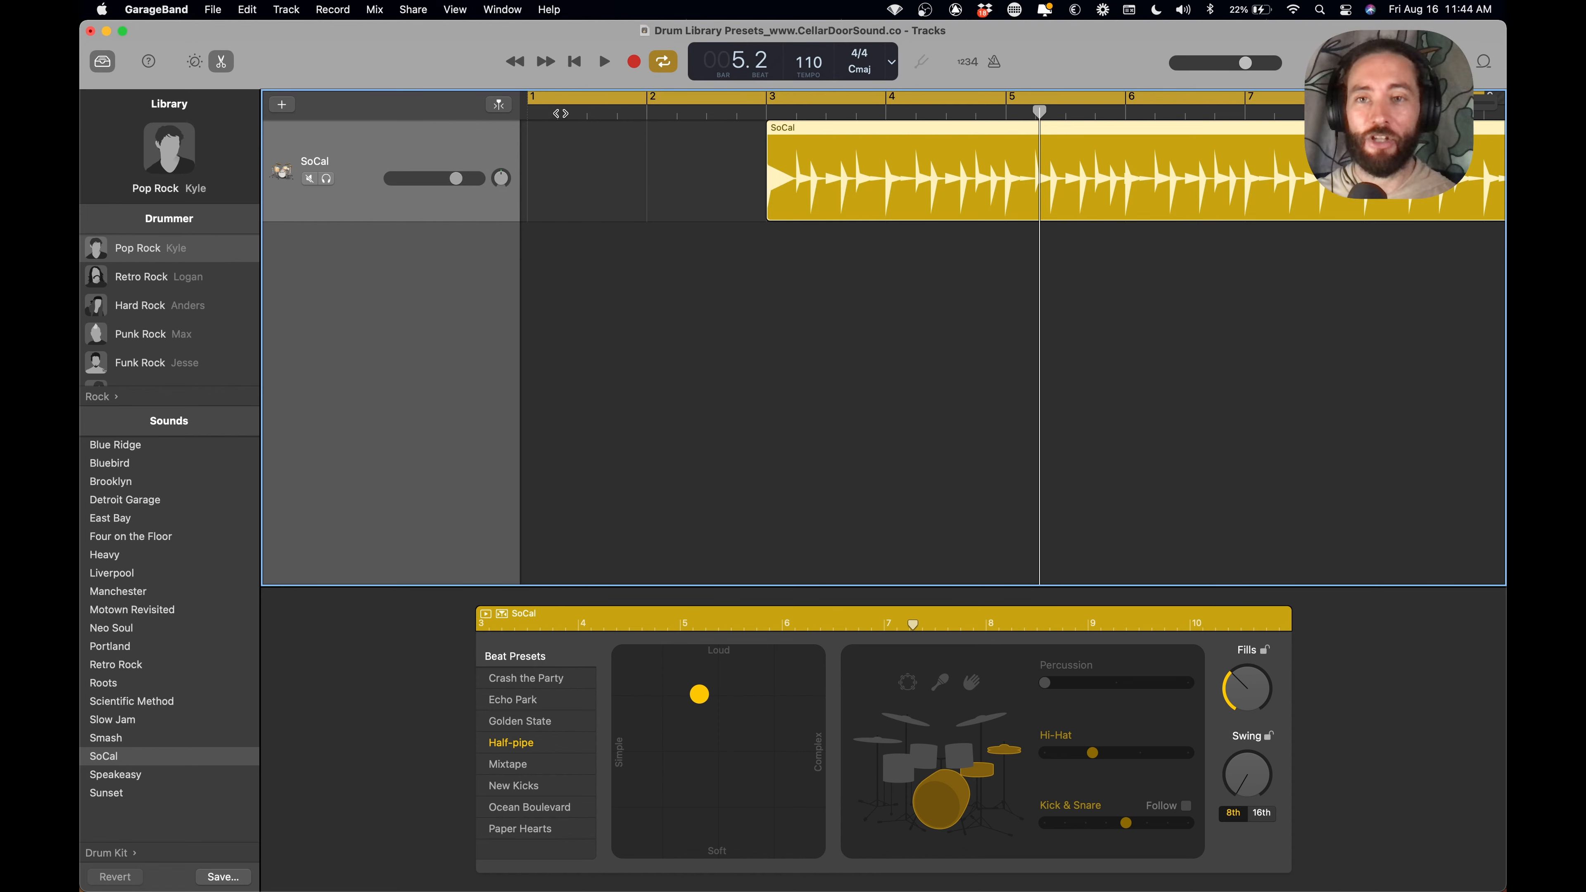
- Extend the start of the SoCal region slightly ahead of bar 3, just before the first hit
key("super+Right")
key("super+Right")
key("super+Right")
key("super+Right")
key("super+Right")
key("super+Right")
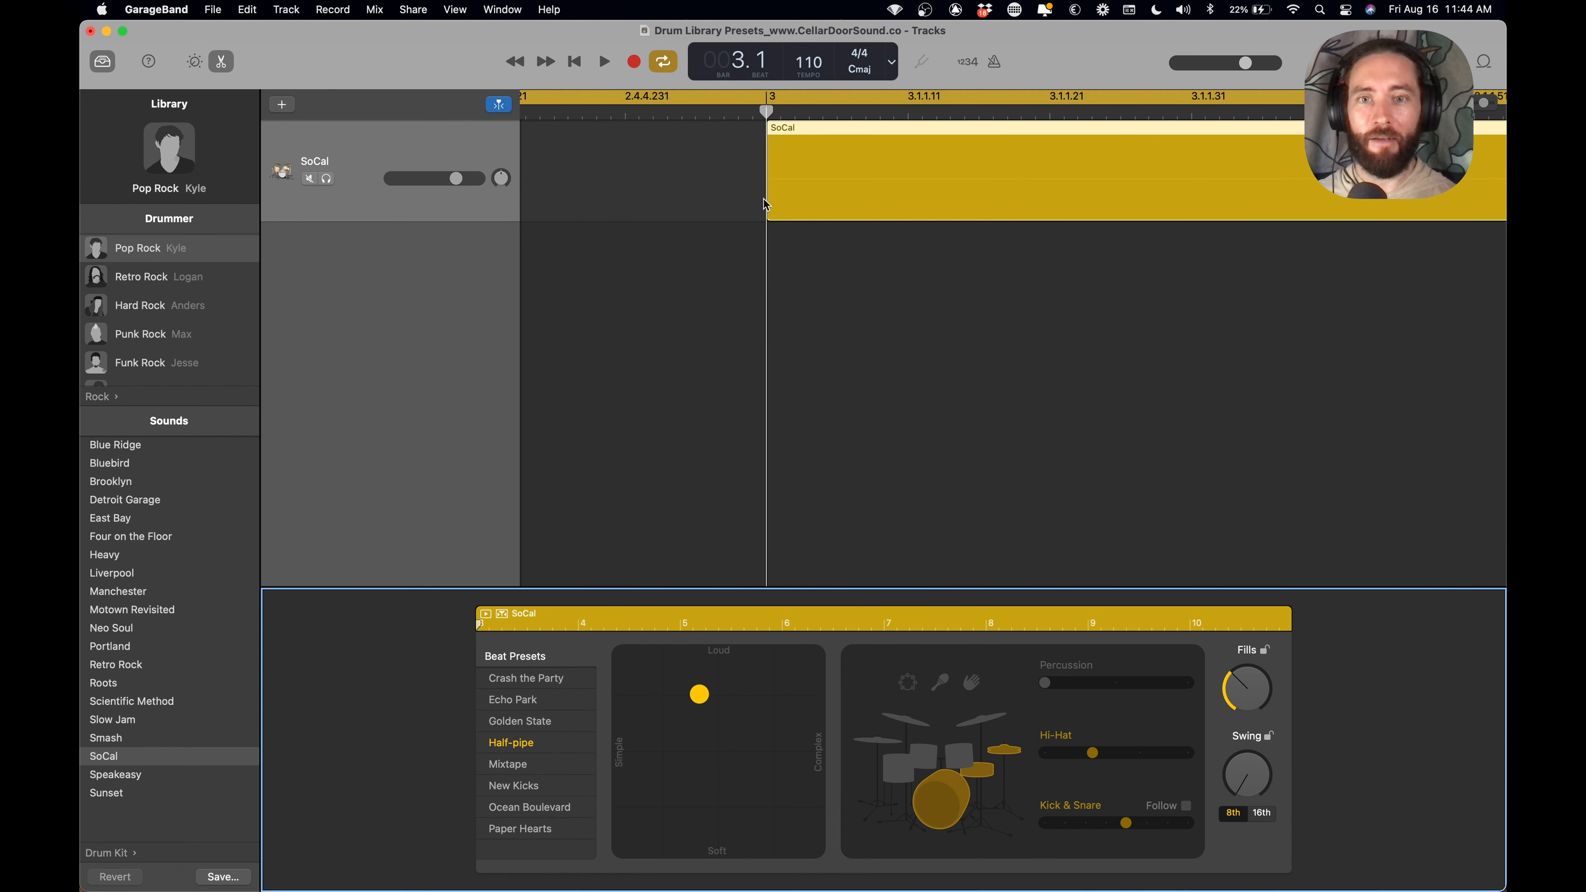
key("super+Left")
key("super+Left")
key("super+Left")
key("super+Left")
key("super+Left")
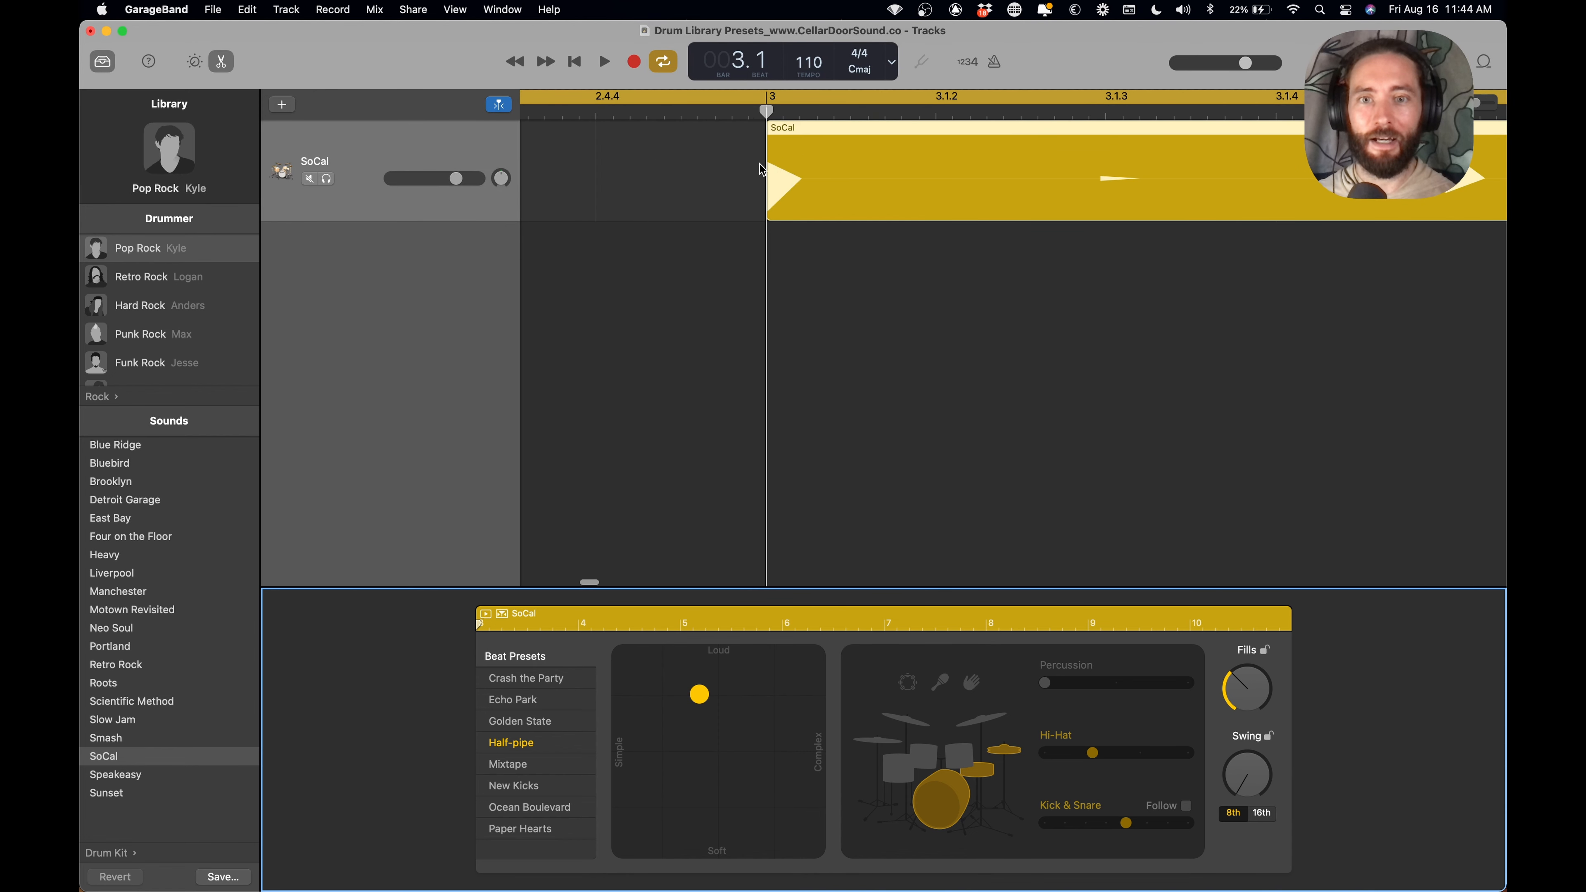
mouse_move(769, 186)
left_mouse_down()
mouse_move(755, 186)
mouse_move(768, 185)
mouse_move(757, 213)
left_mouse_up()
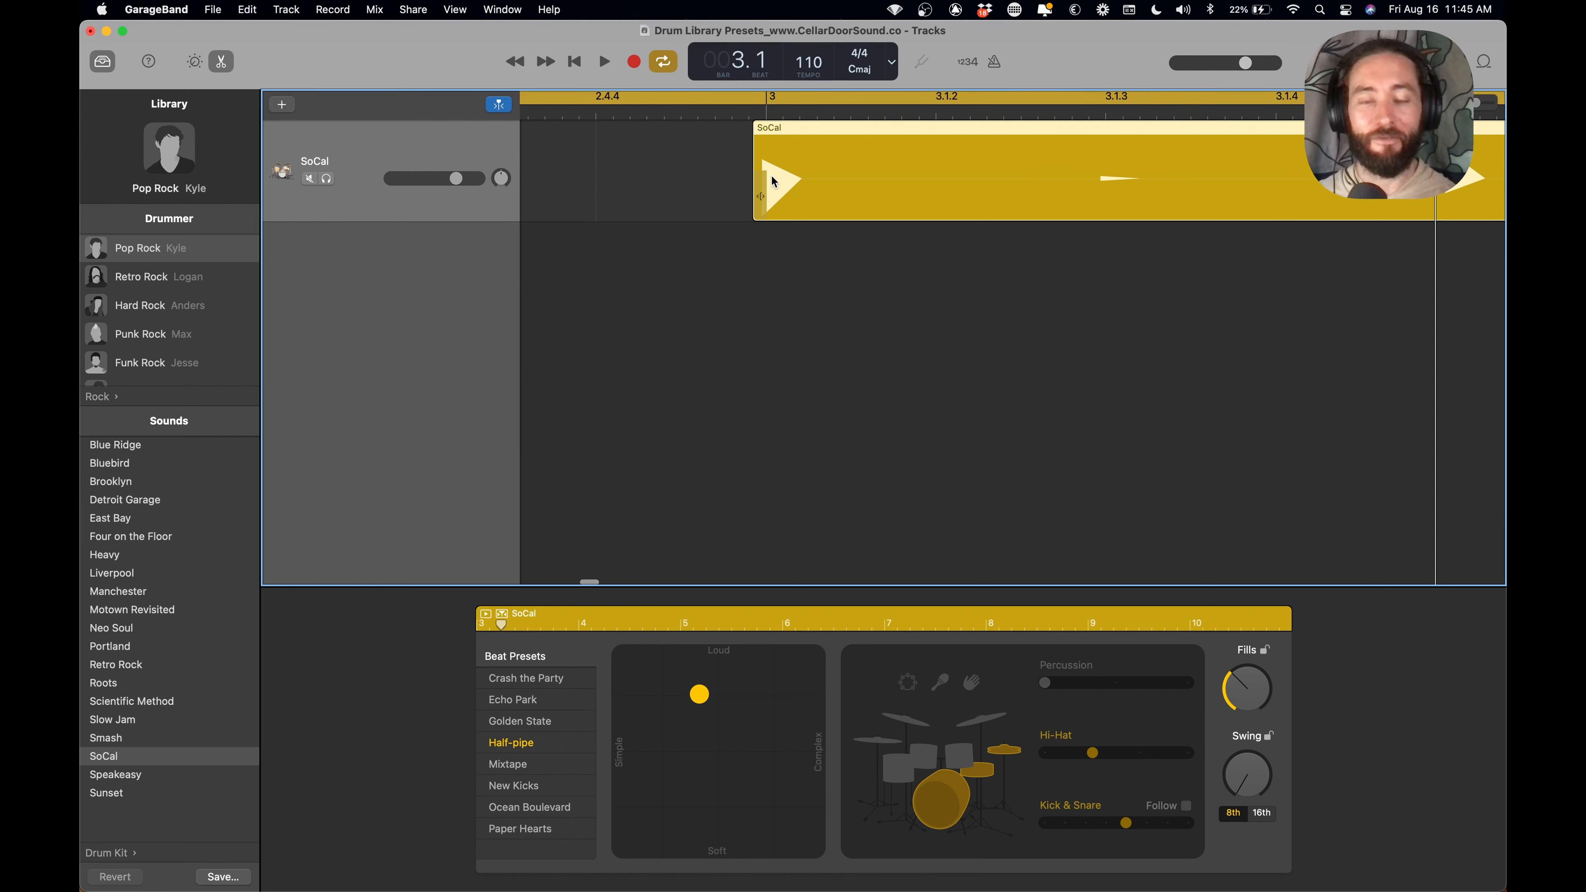
- Shift the cycle range to span bars 3 to 11 and play back the start of the drum region
scroll(820, 283, "down", 10)
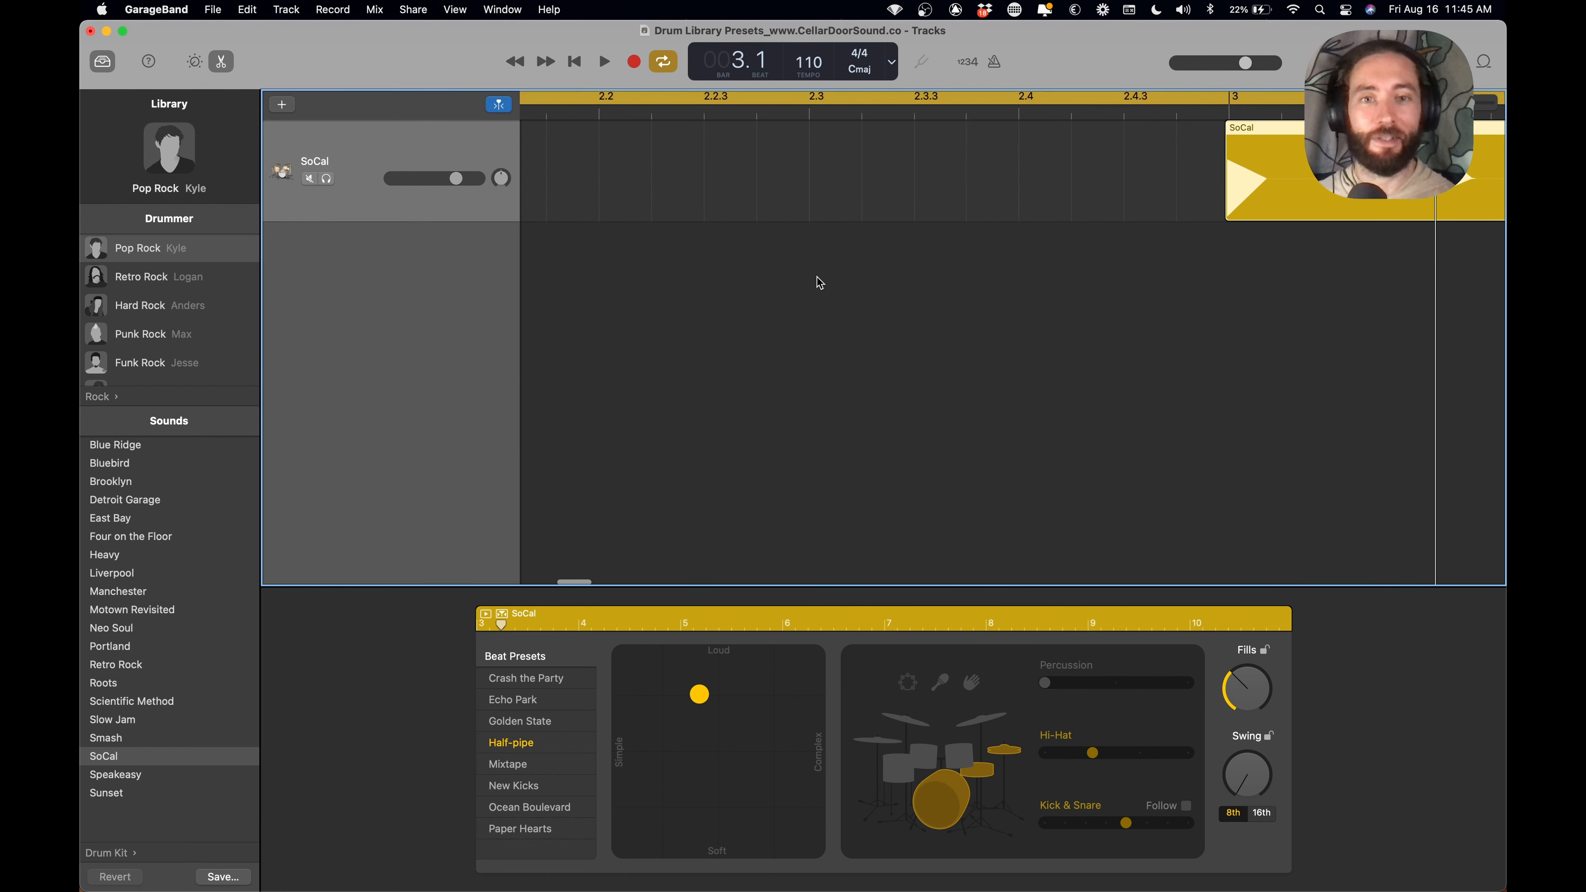
scroll(817, 277, "down", 5)
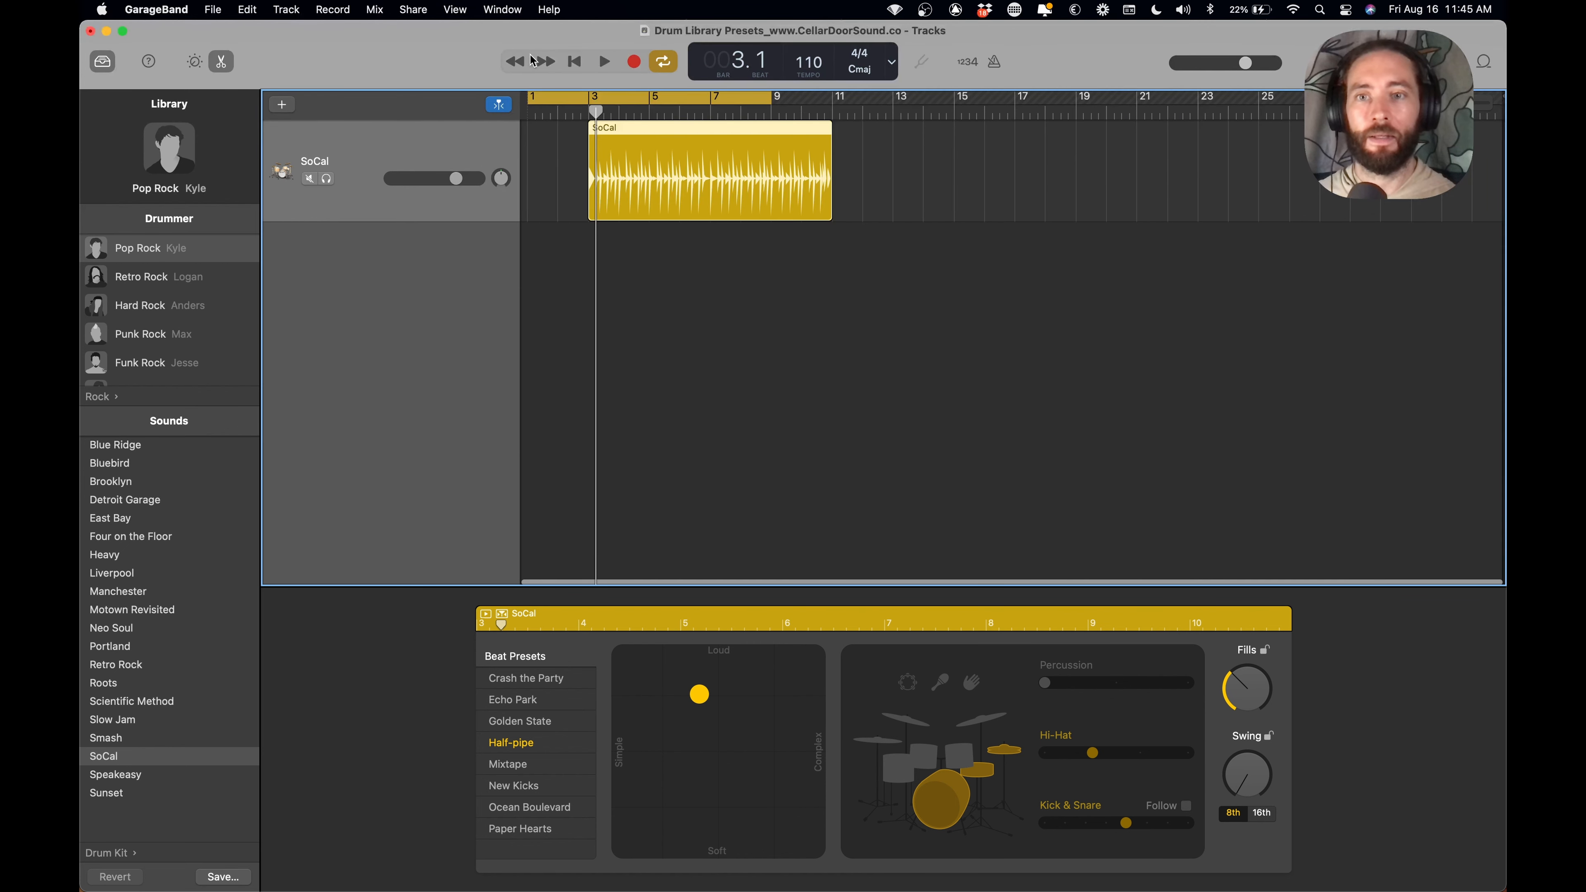
left_click_drag(615, 95, 672, 100)
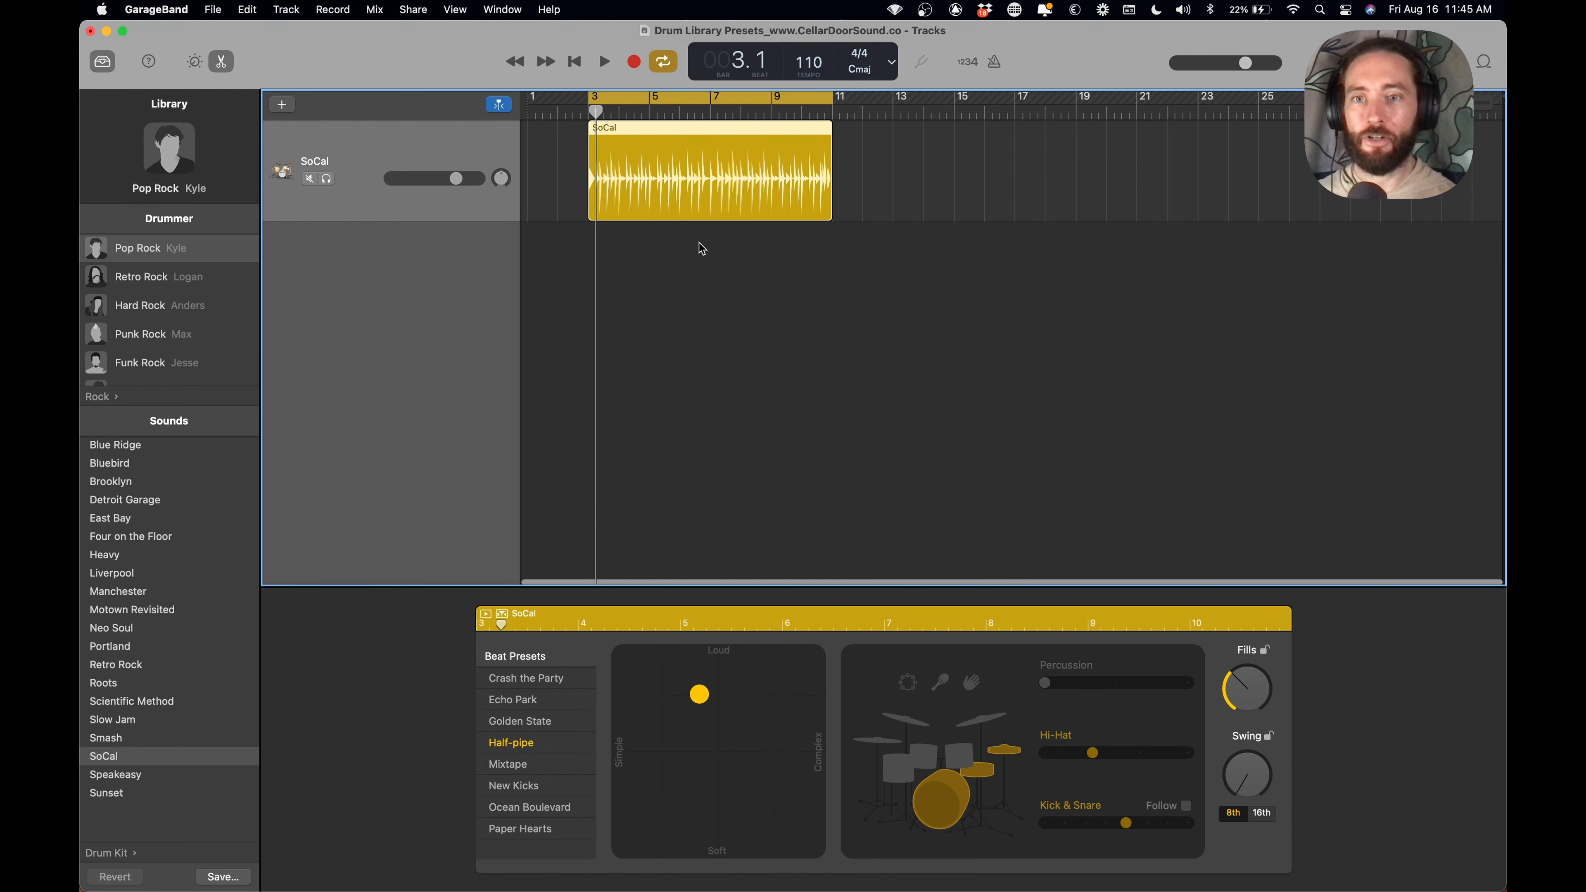
key("space")
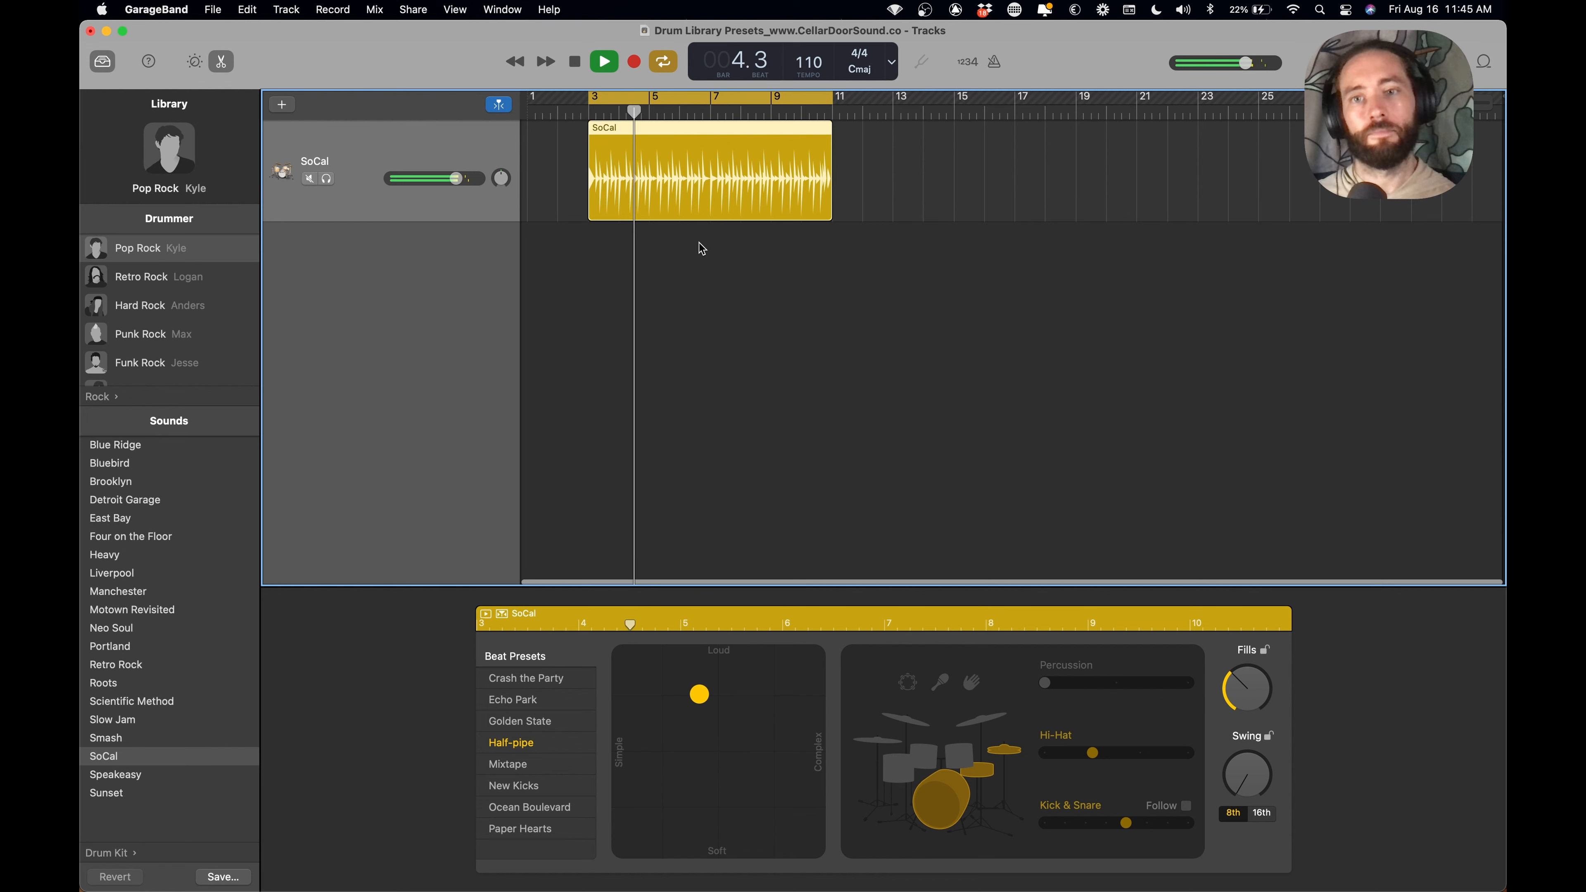
key("space")
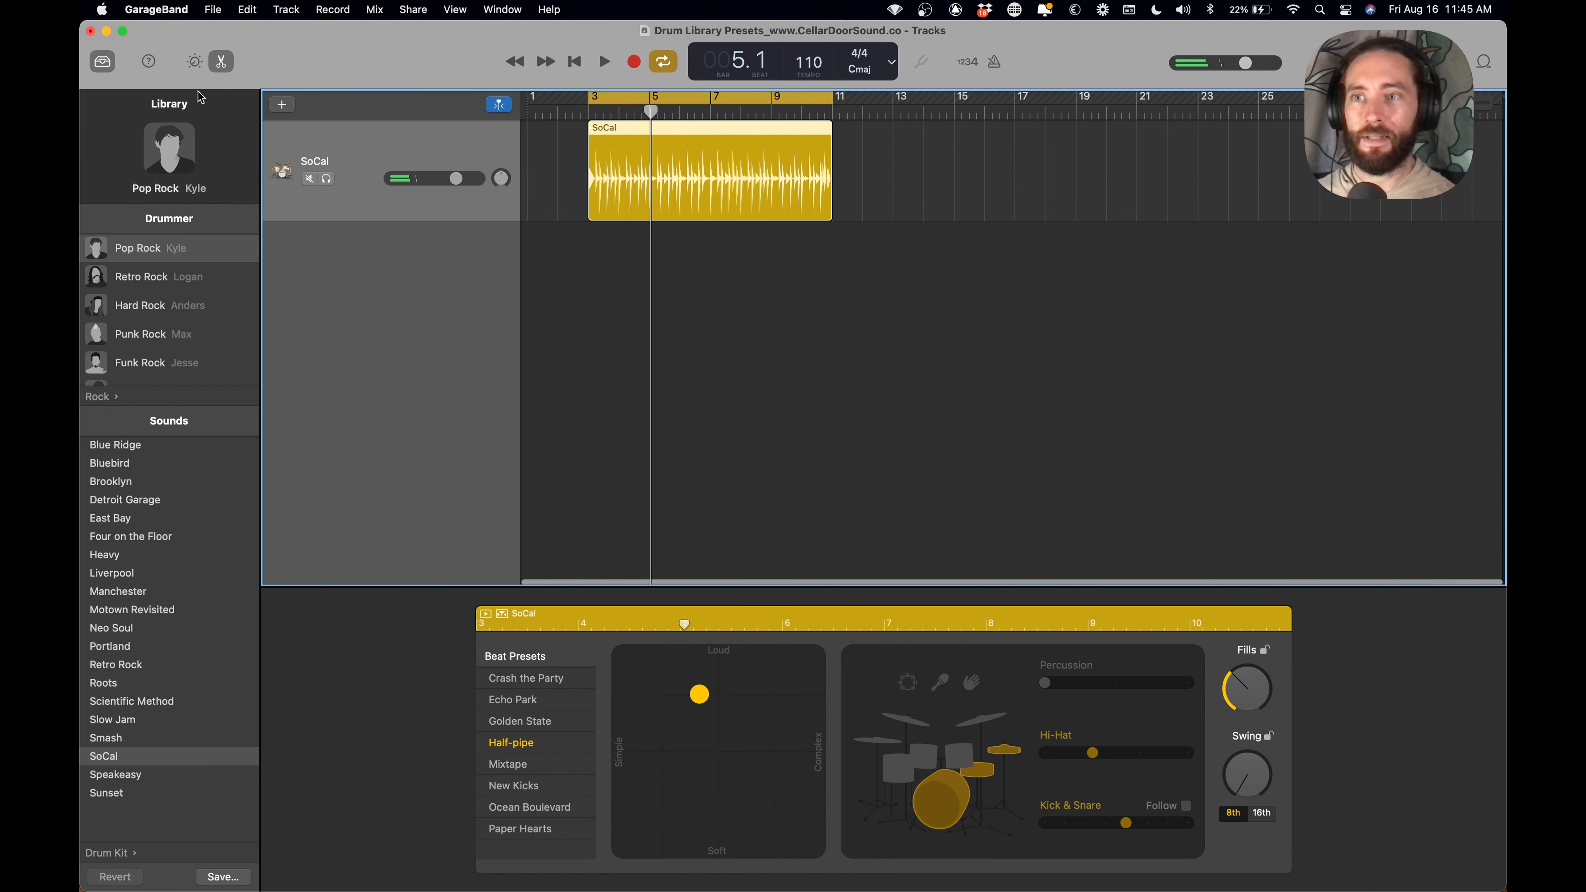
- Show the SoCal track's plug-ins, check the Channel EQ and Compressor settings, and remove the Compressor
left_click(195, 62)
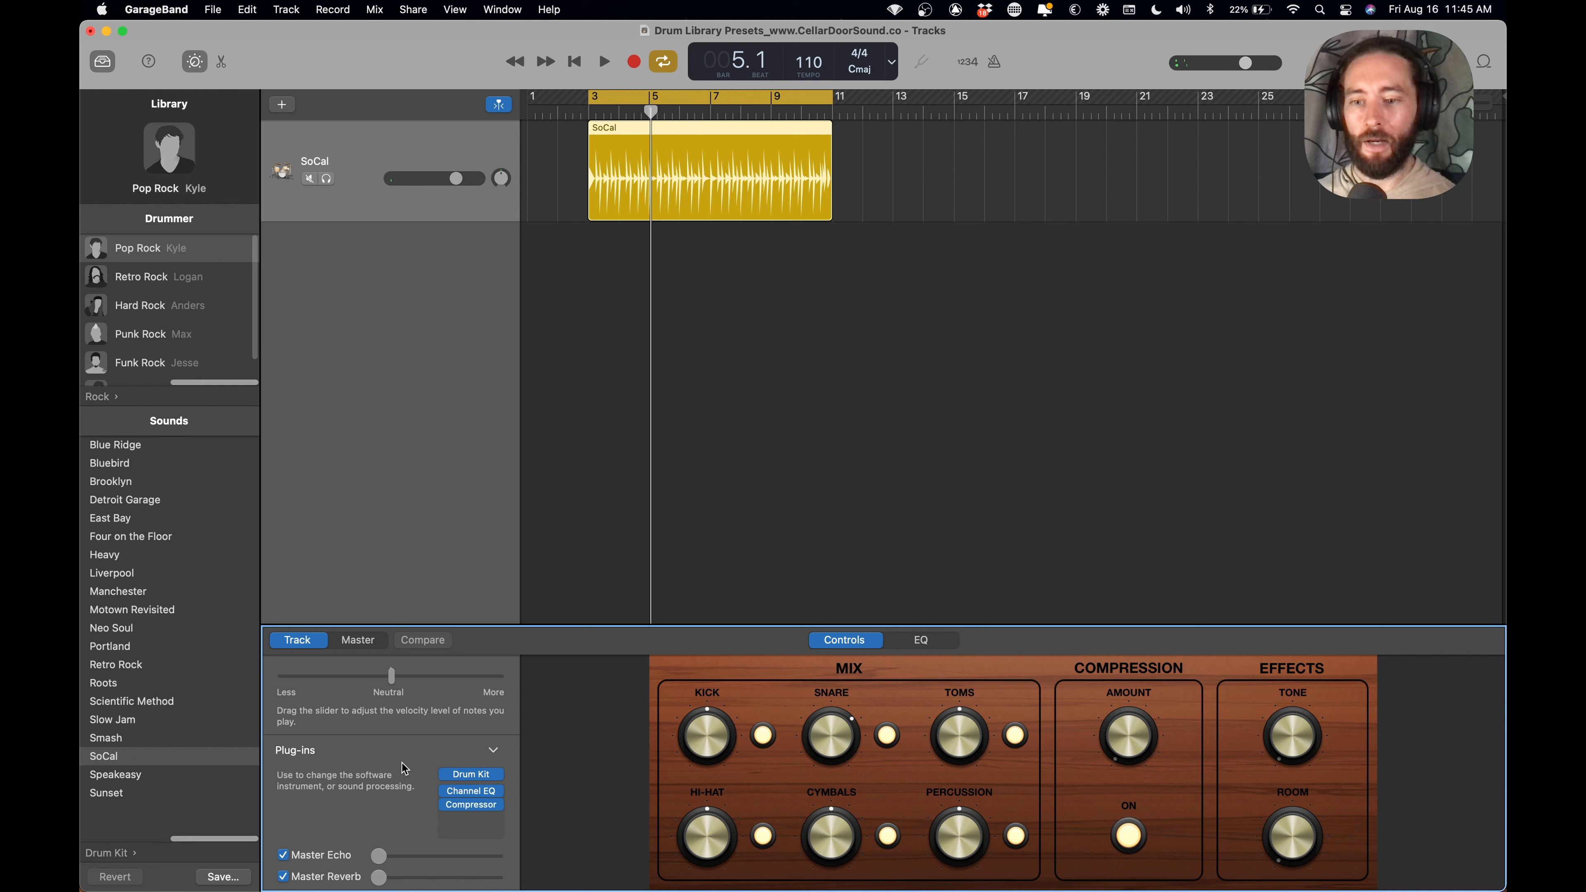
scroll(392, 734, "down", 2)
mouse_move(486, 789)
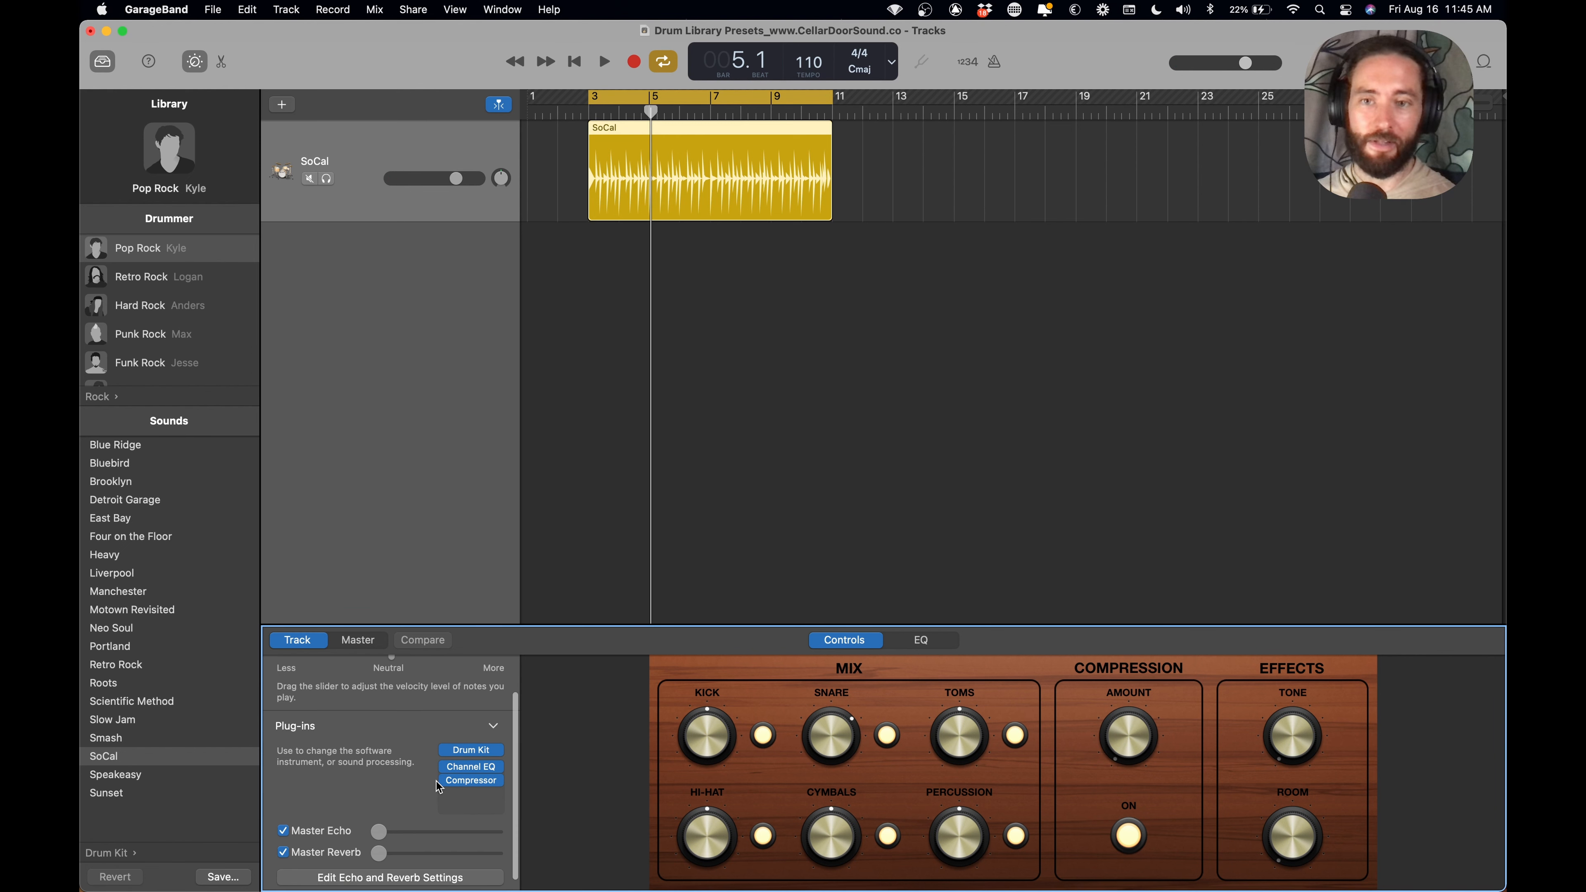
left_click(471, 768)
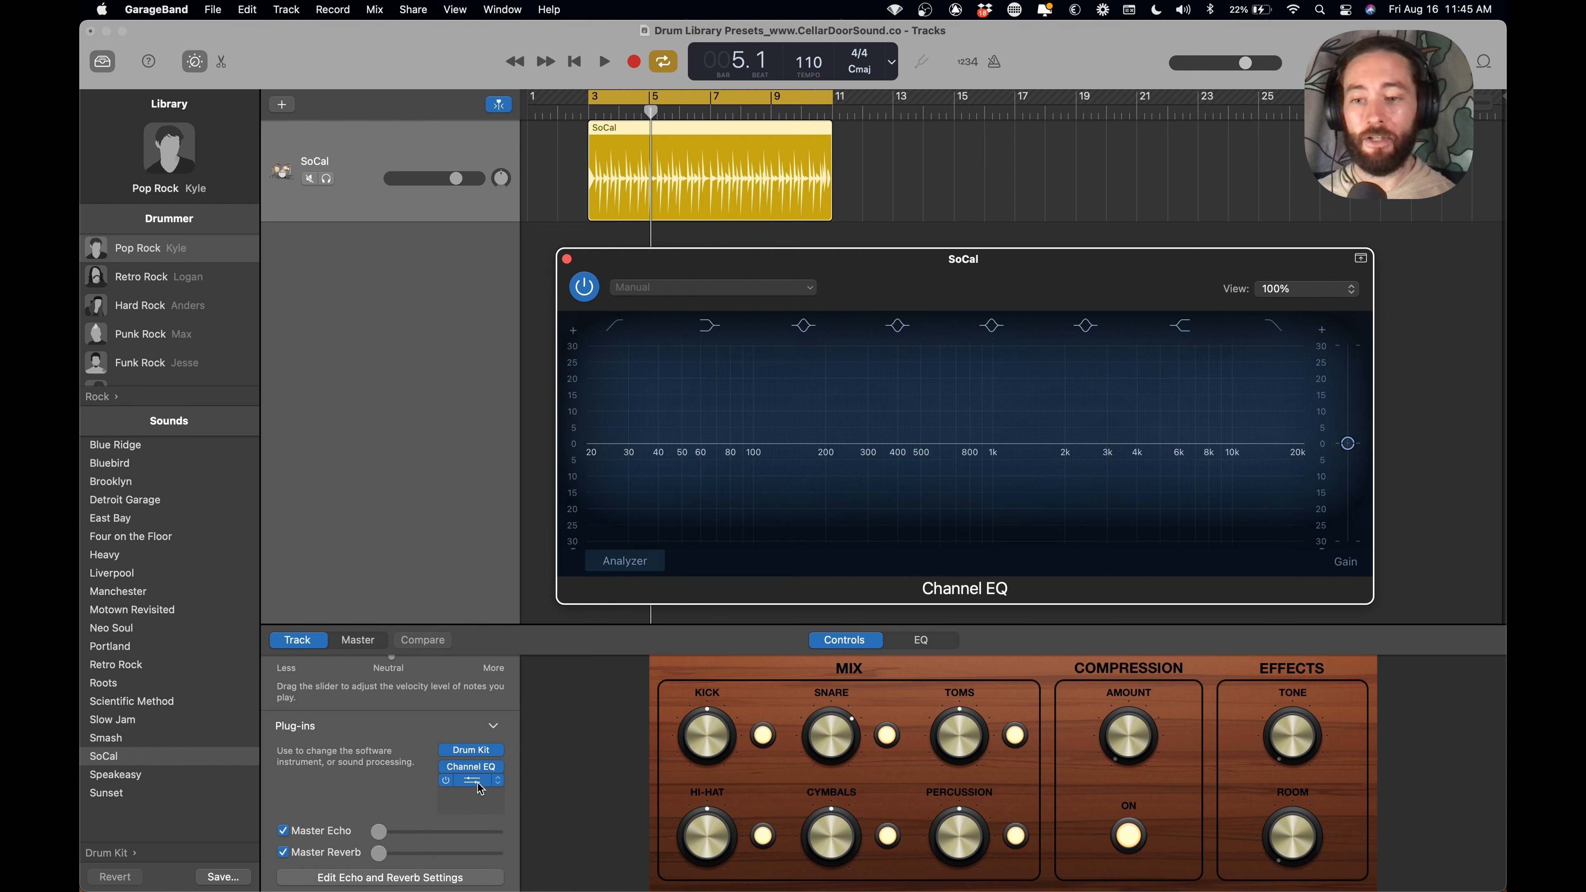
left_click(472, 781)
left_click(495, 781)
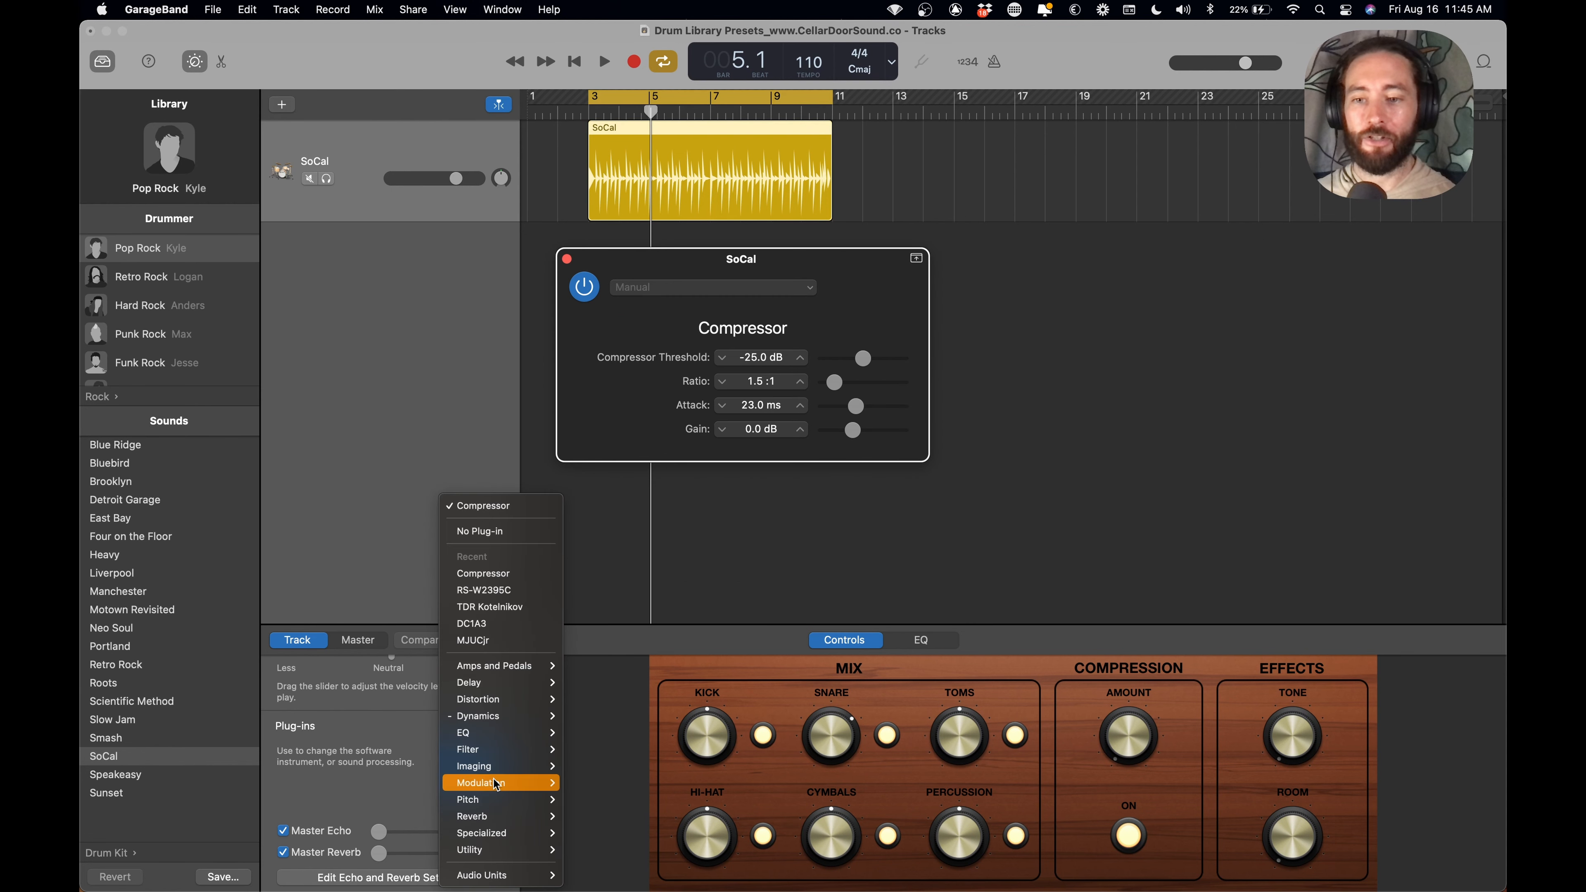
left_click(494, 536)
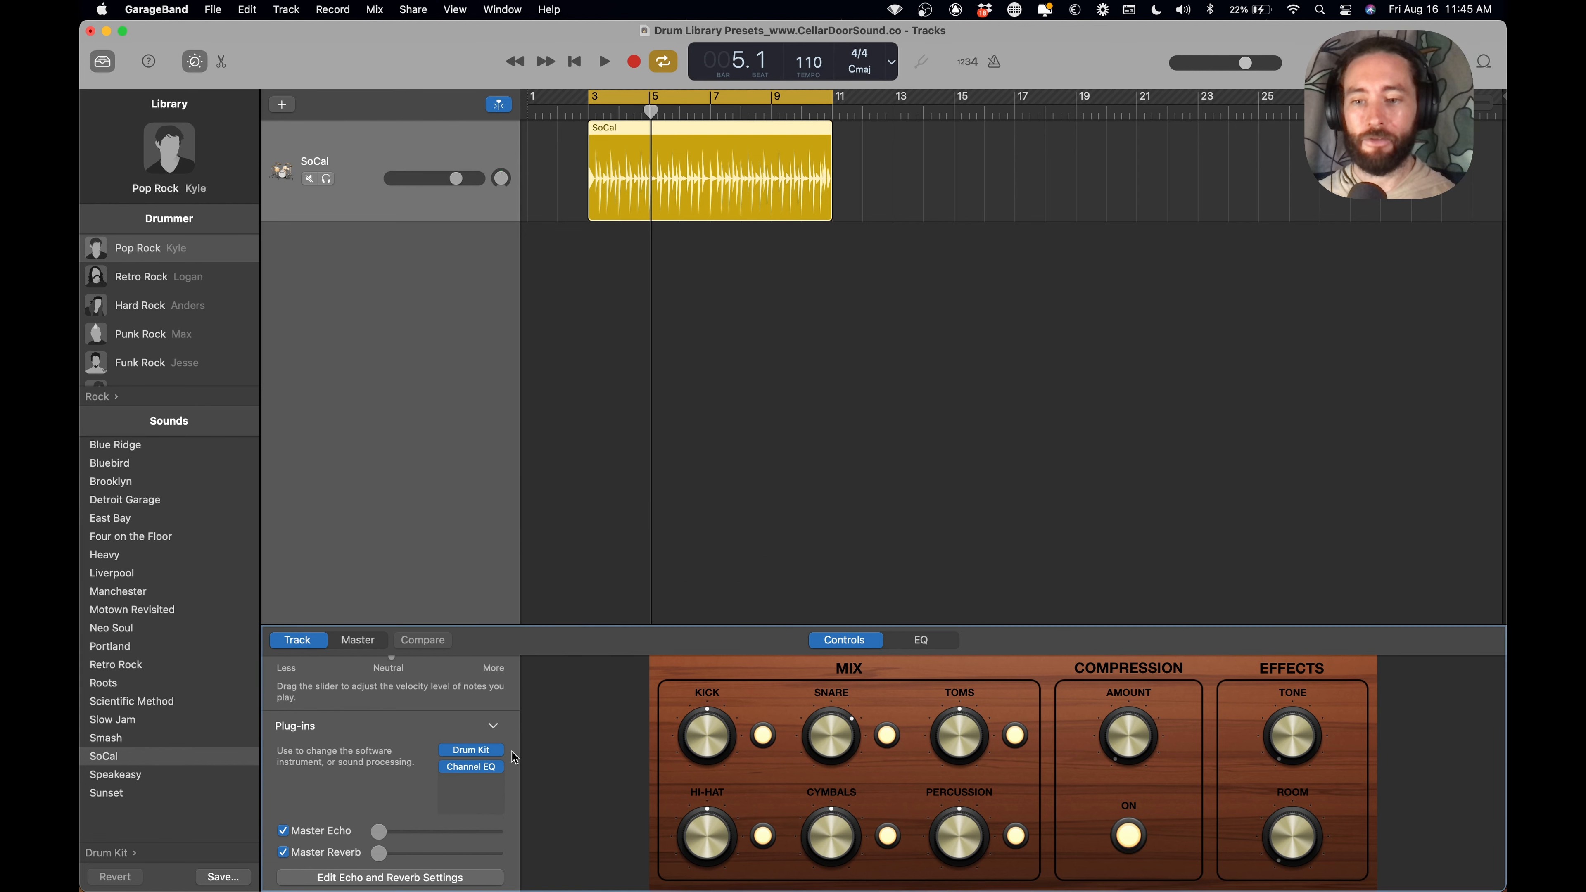
- Turn on the Channel EQ analyzer and, during playback, set the green bell band to 86 Hz, -2.8 dB gain and Q 9.10
left_click(472, 768)
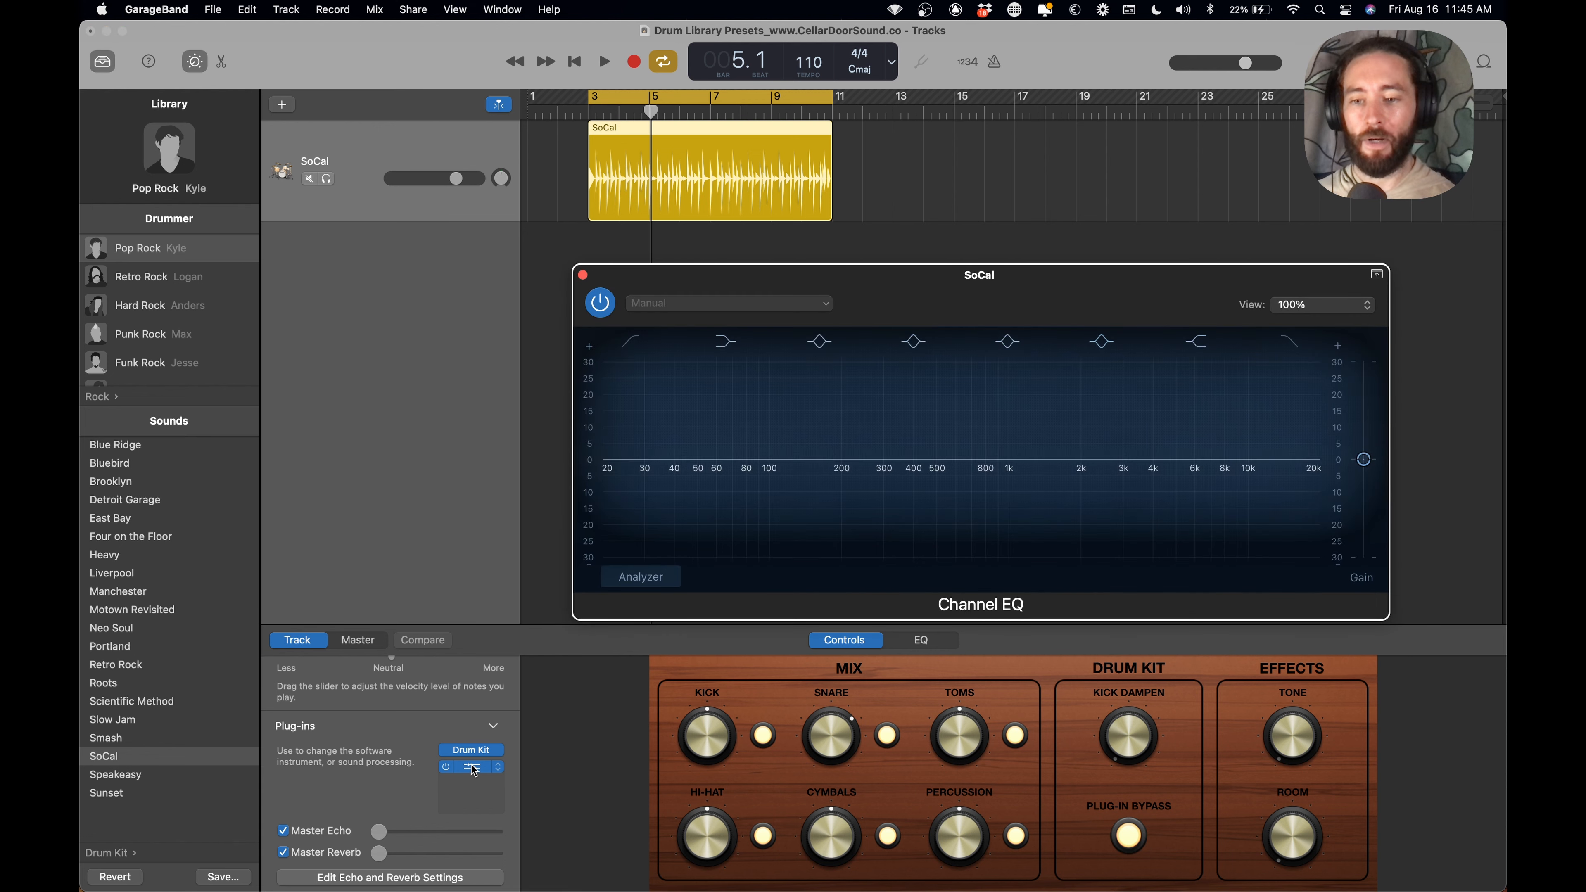
left_click(632, 580)
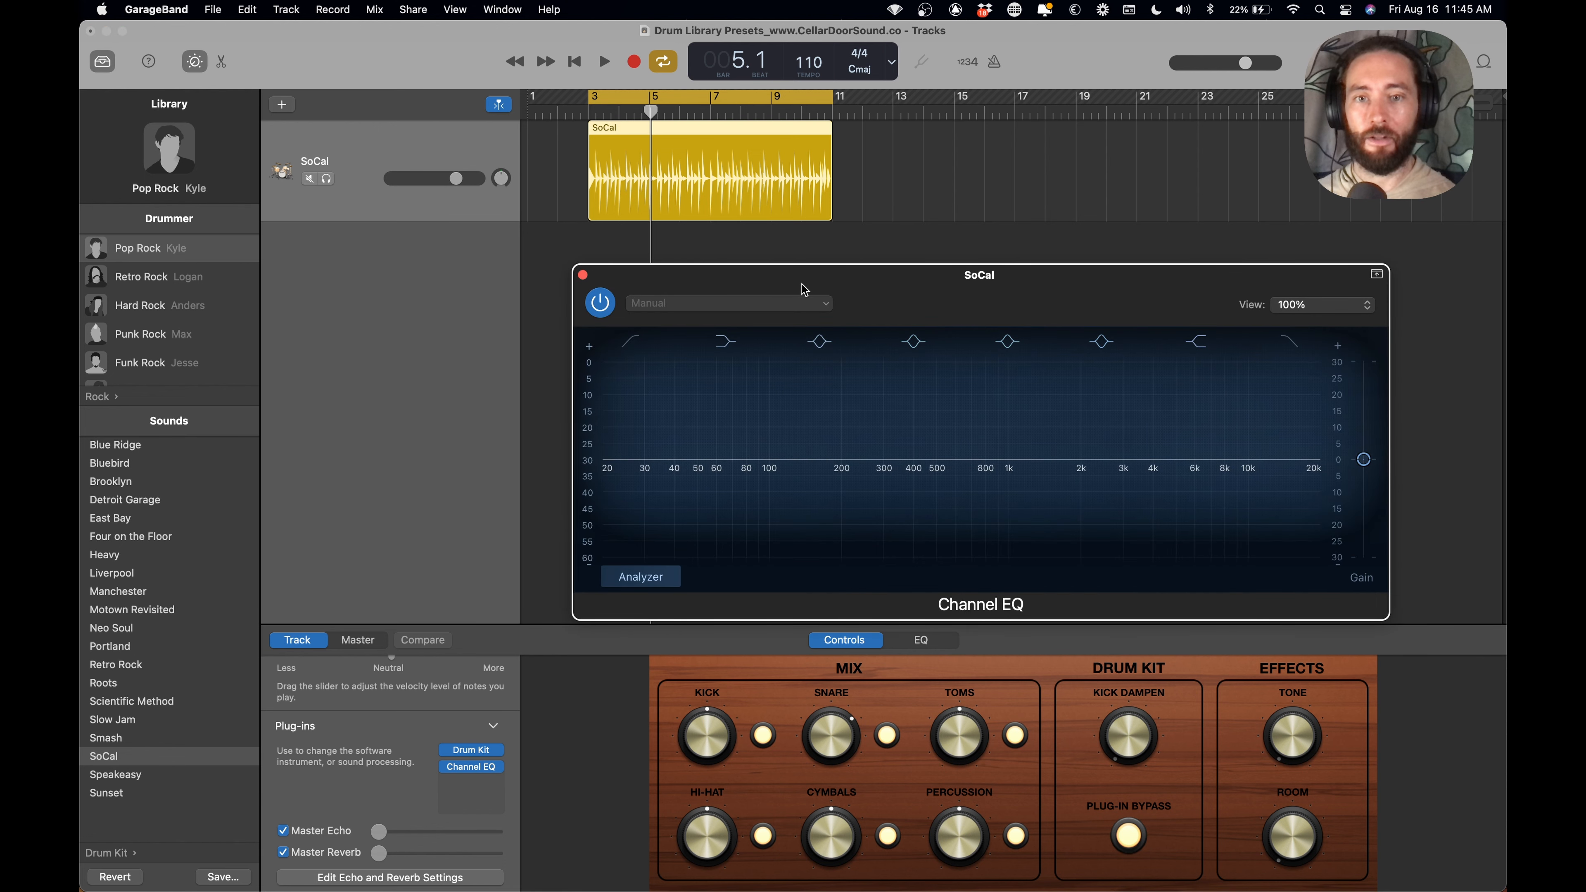
left_click_drag(837, 287, 737, 269)
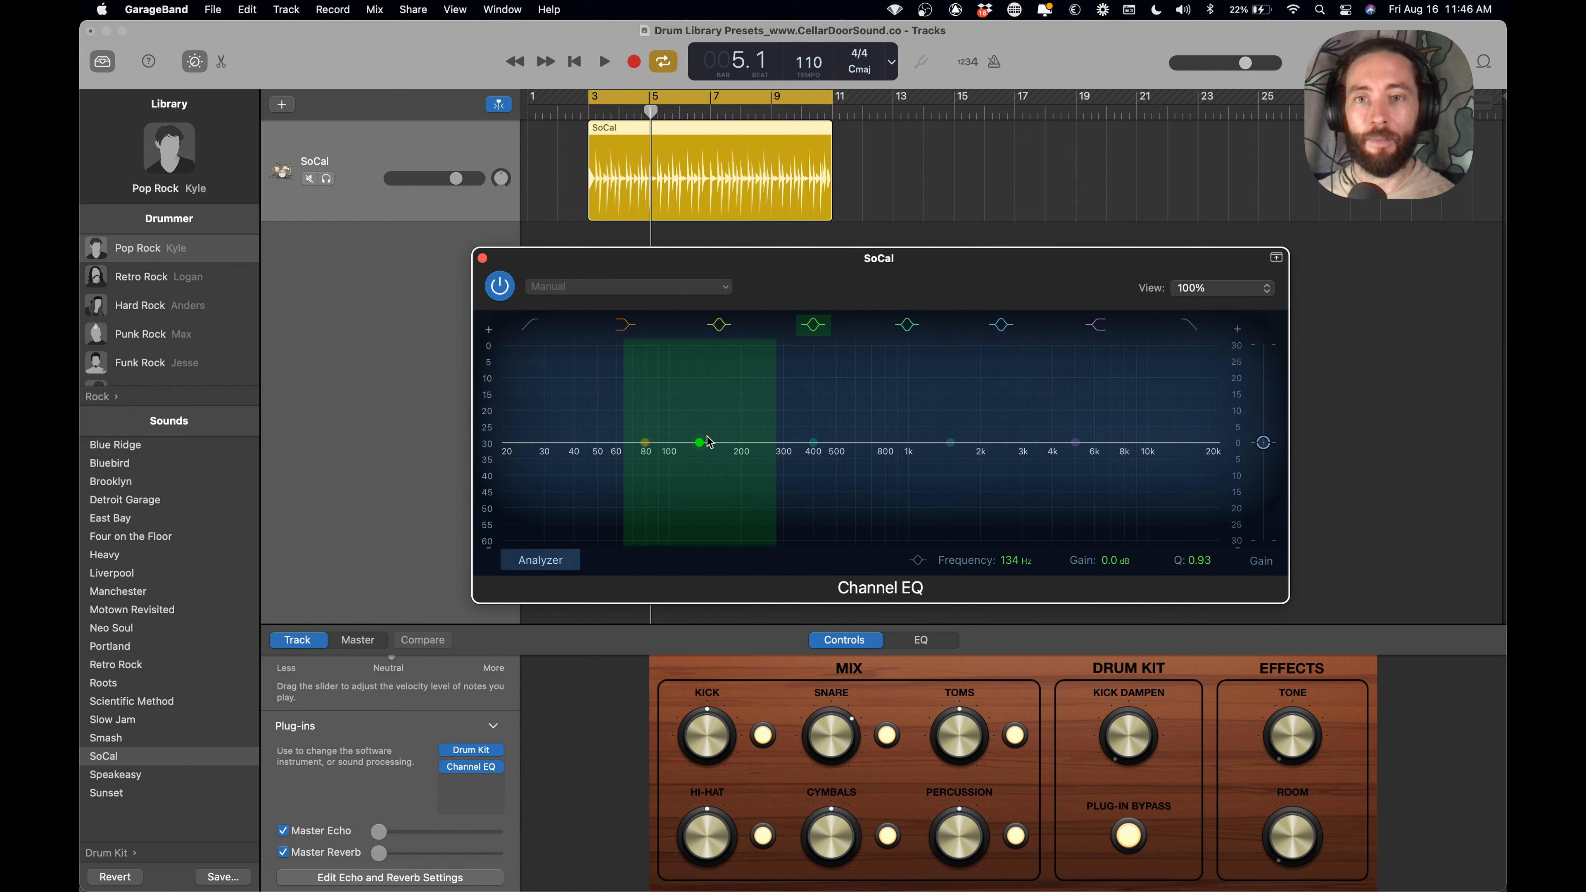
key("space")
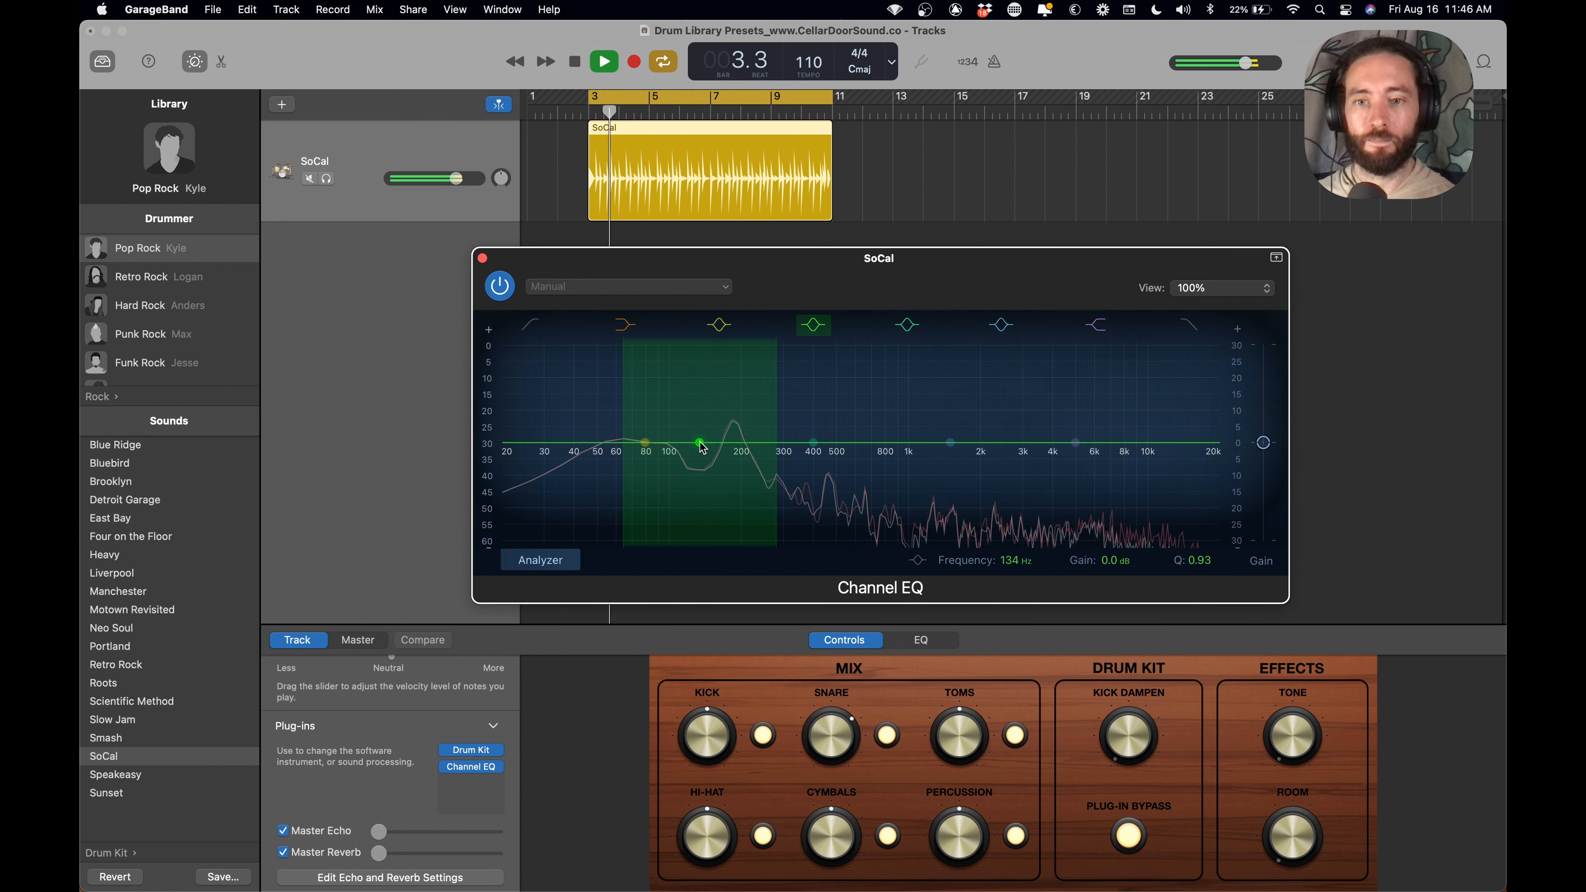
left_click_drag(701, 444, 653, 458)
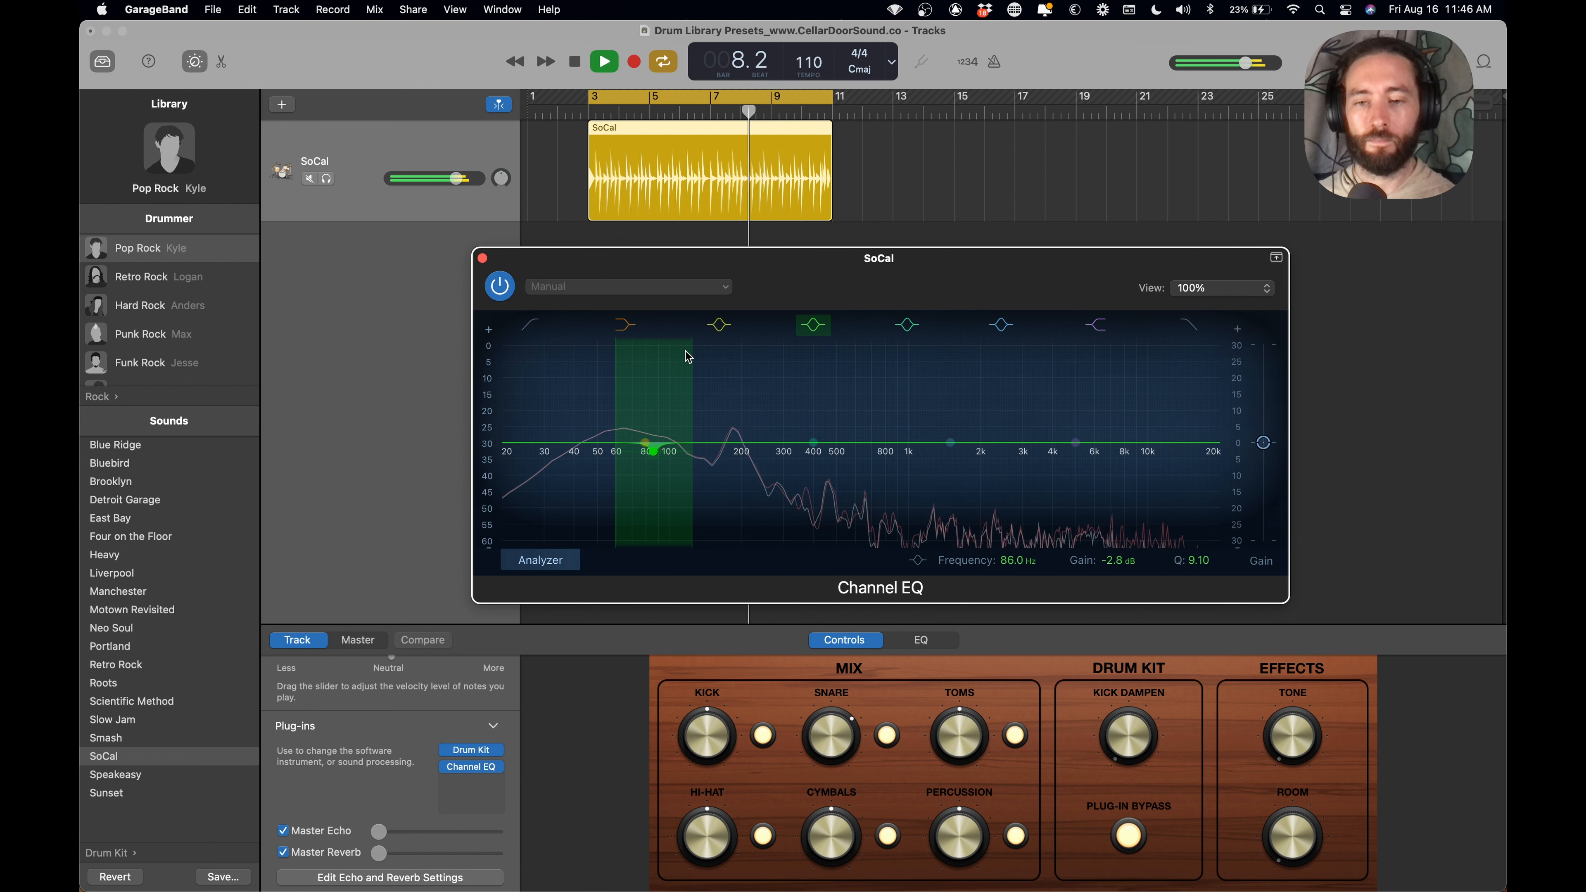
key("space")
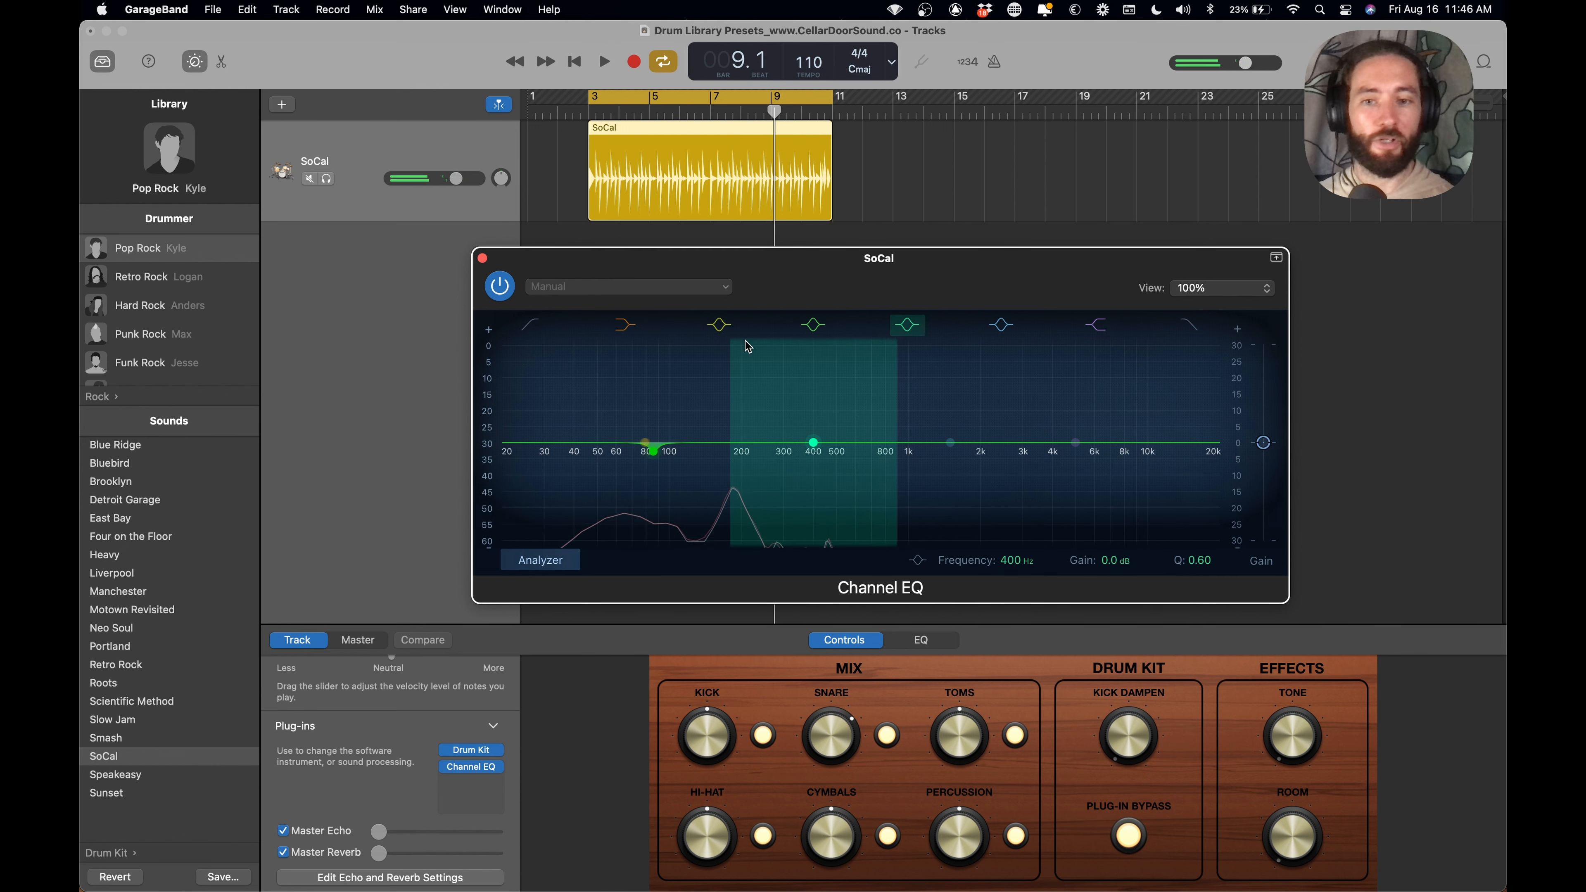
left_click(486, 259)
- Insert the TDR Kotelnikov compressor after the Channel EQ, with a 4.0:1 ratio and 77 ms RMS release
left_click(498, 767)
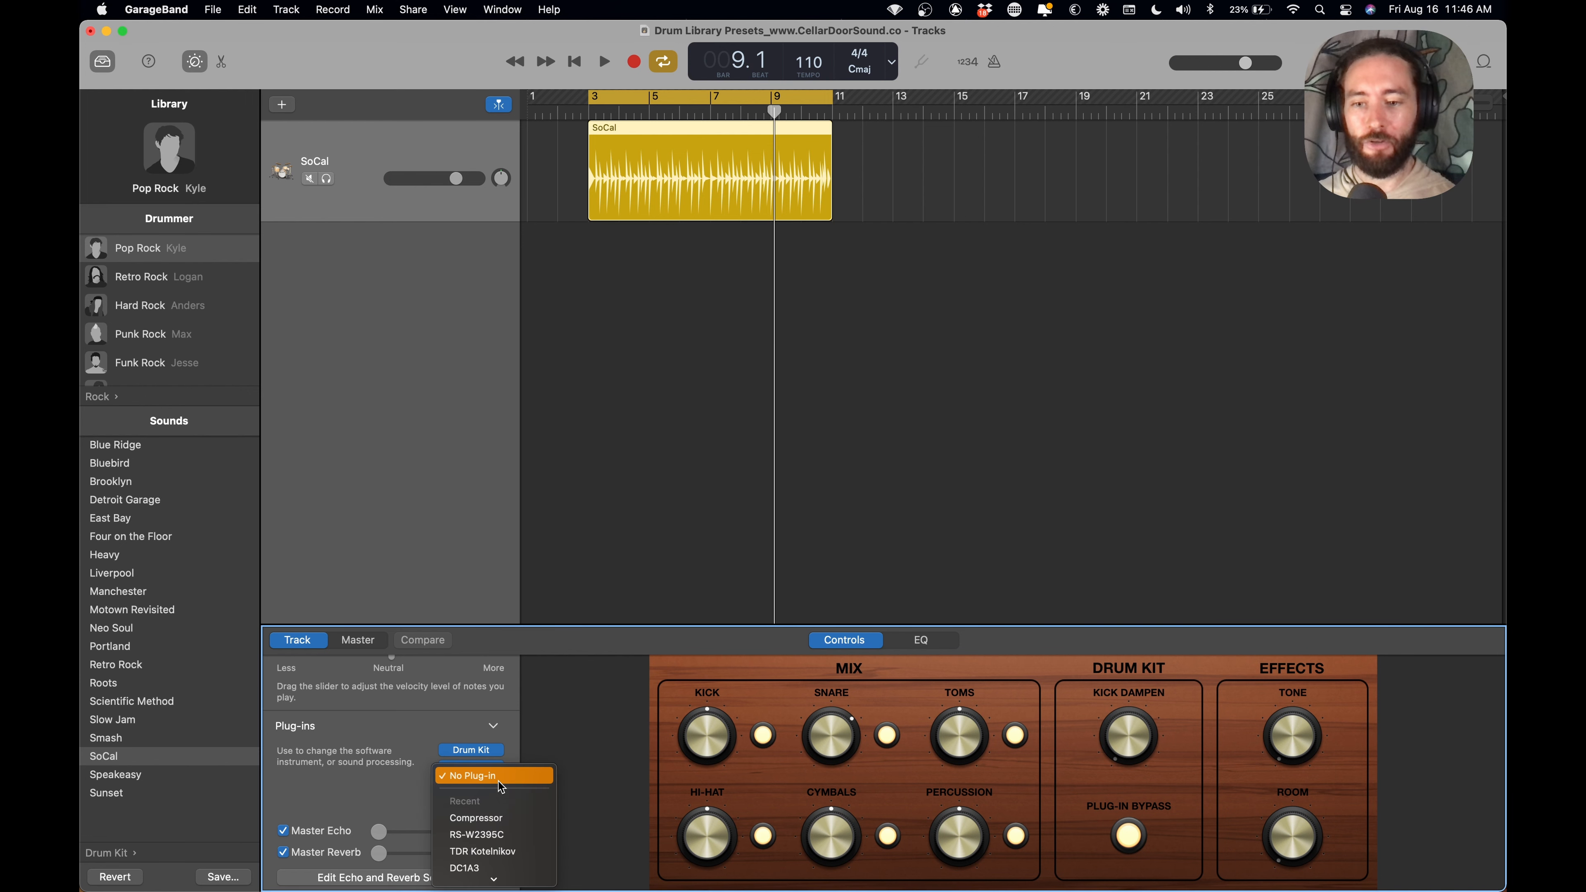
mouse_move(516, 881)
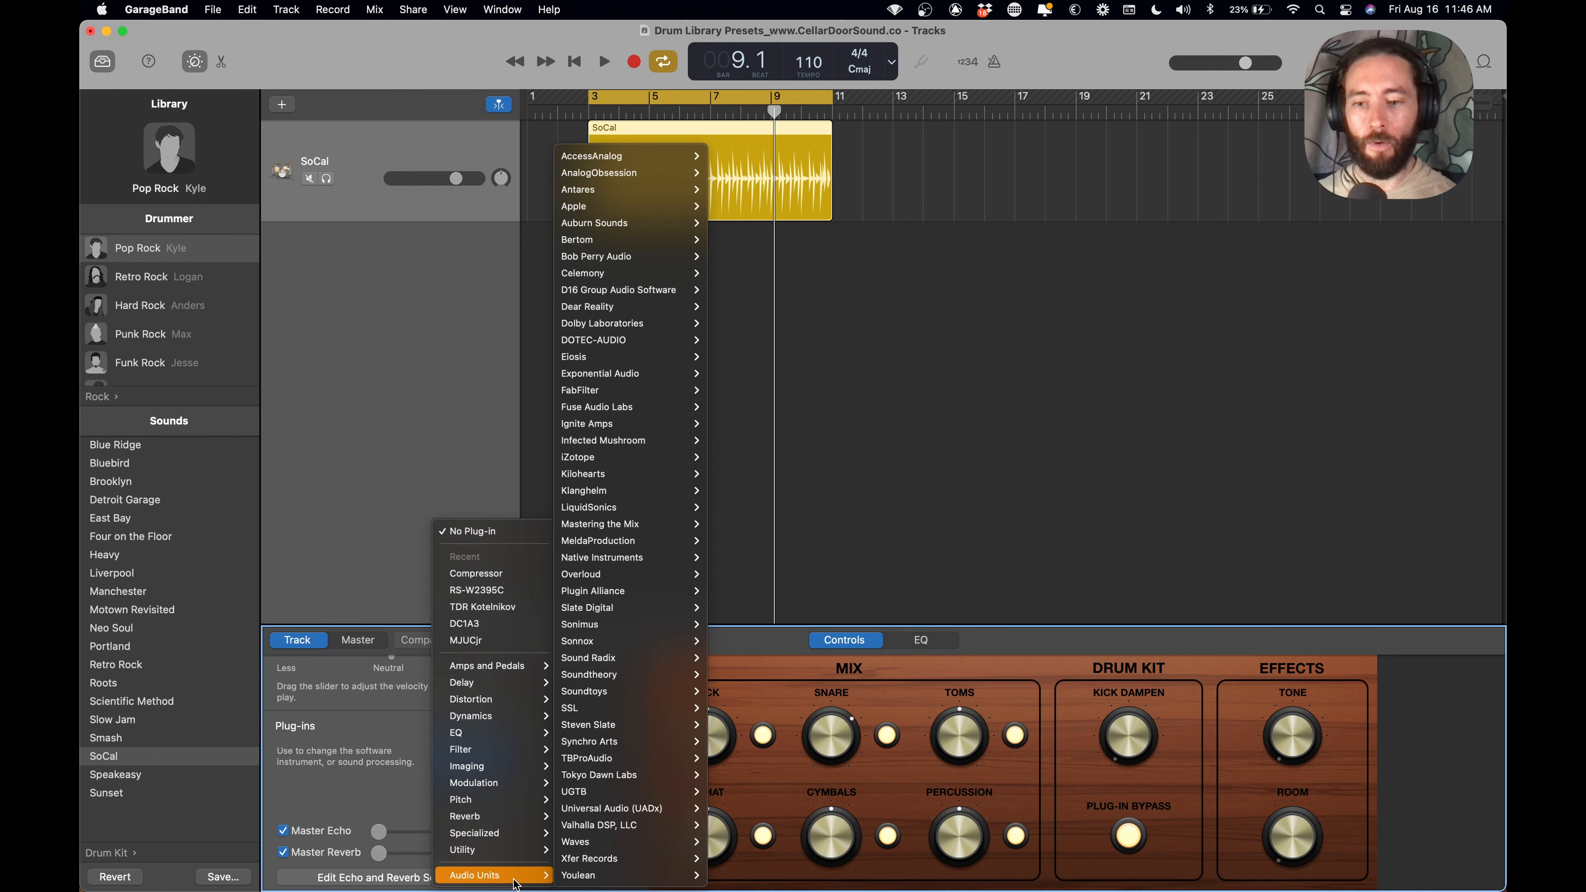
mouse_move(644, 778)
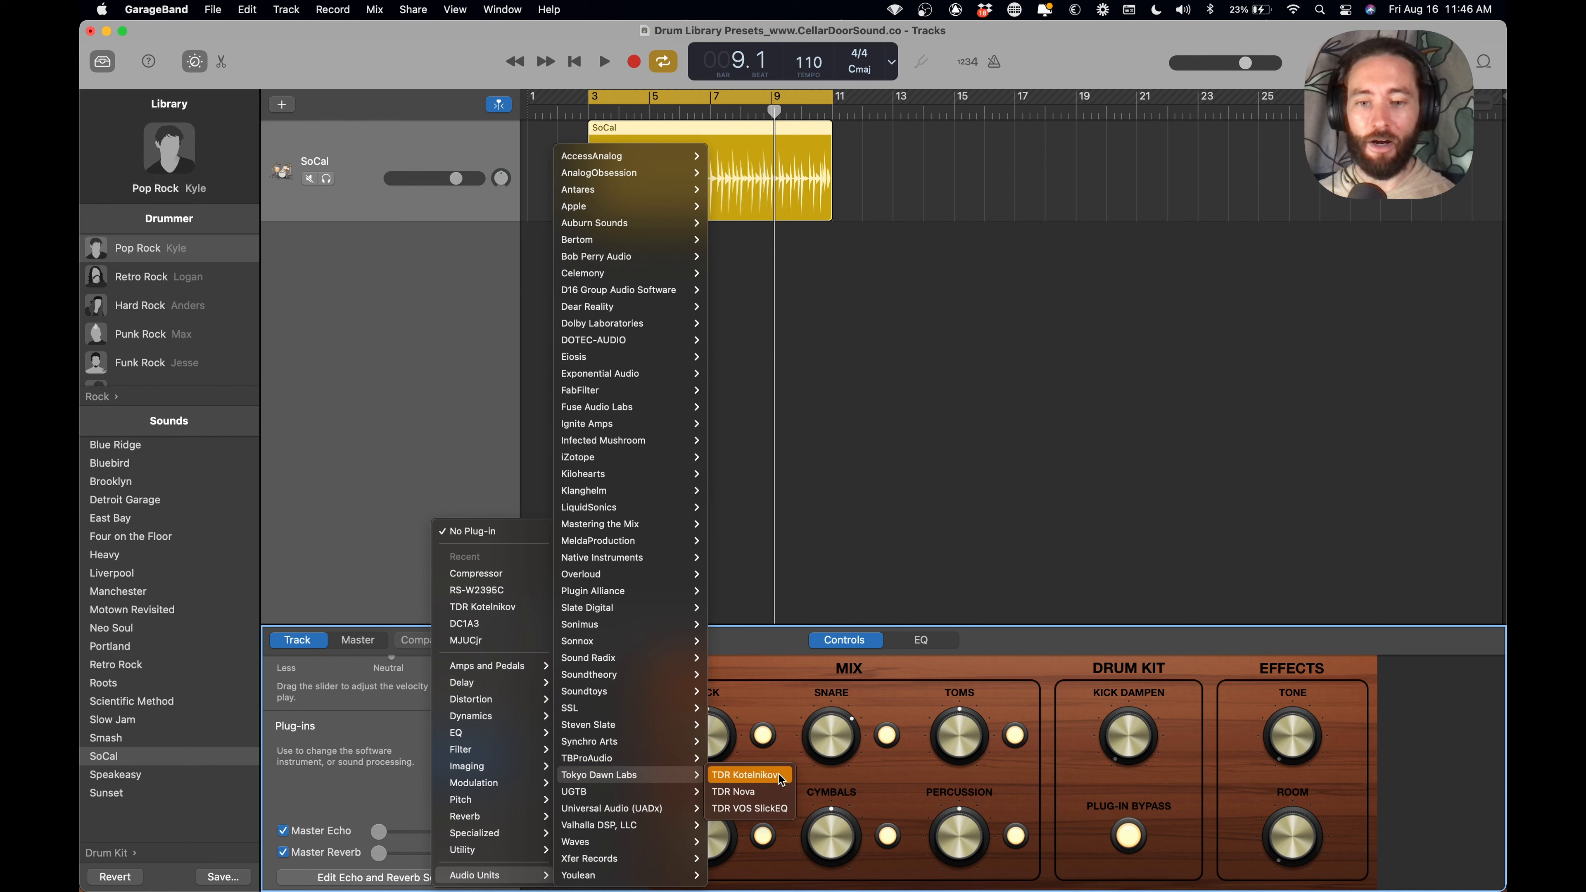
left_click(753, 777)
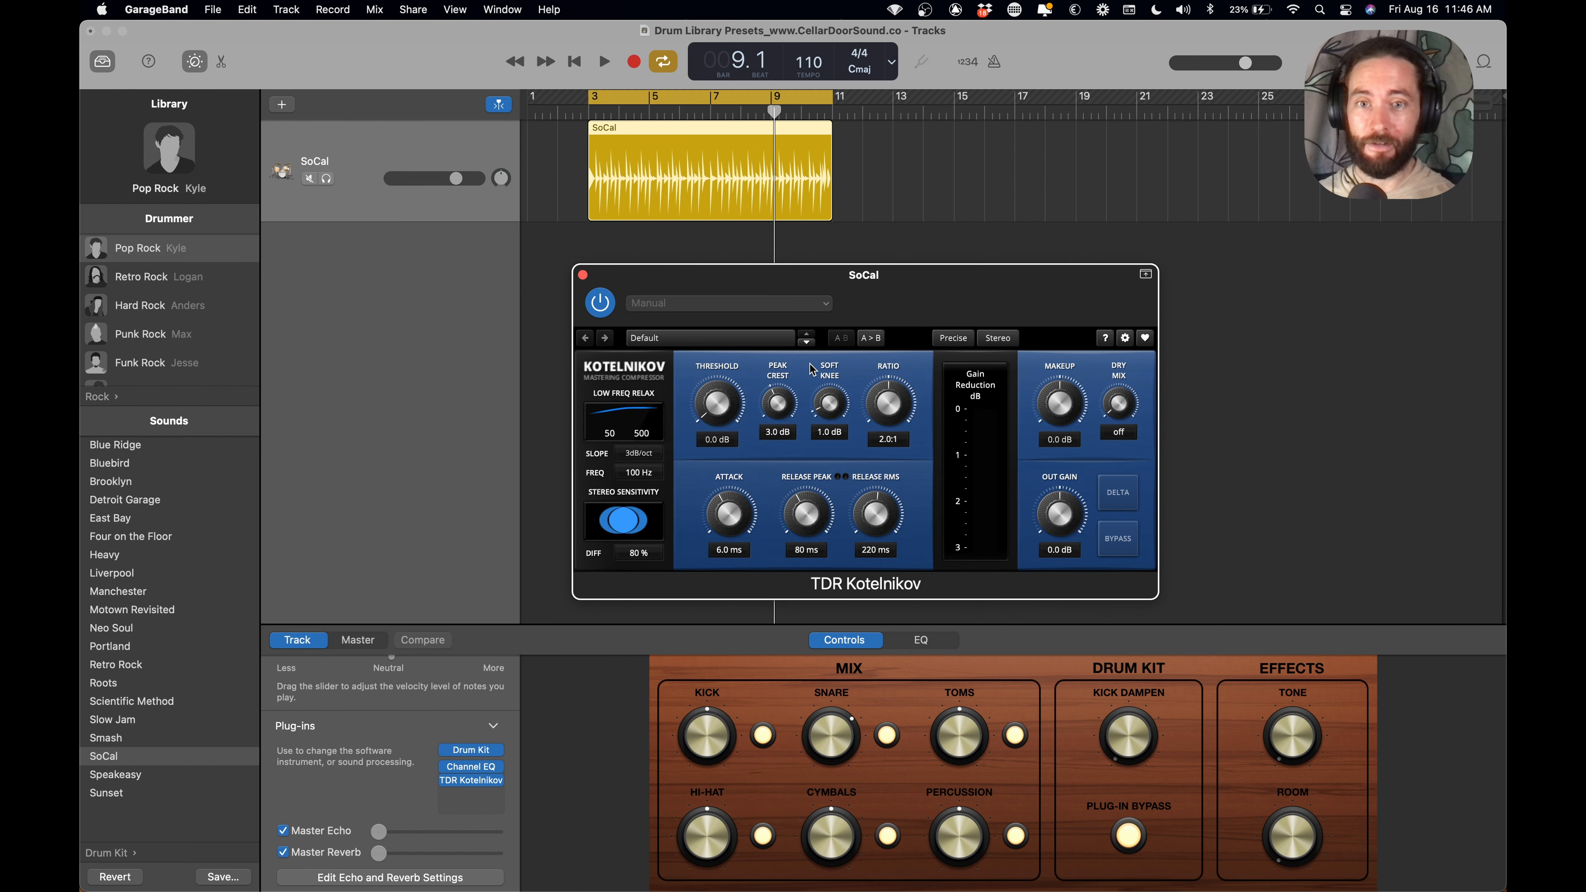
left_click_drag(927, 293, 891, 268)
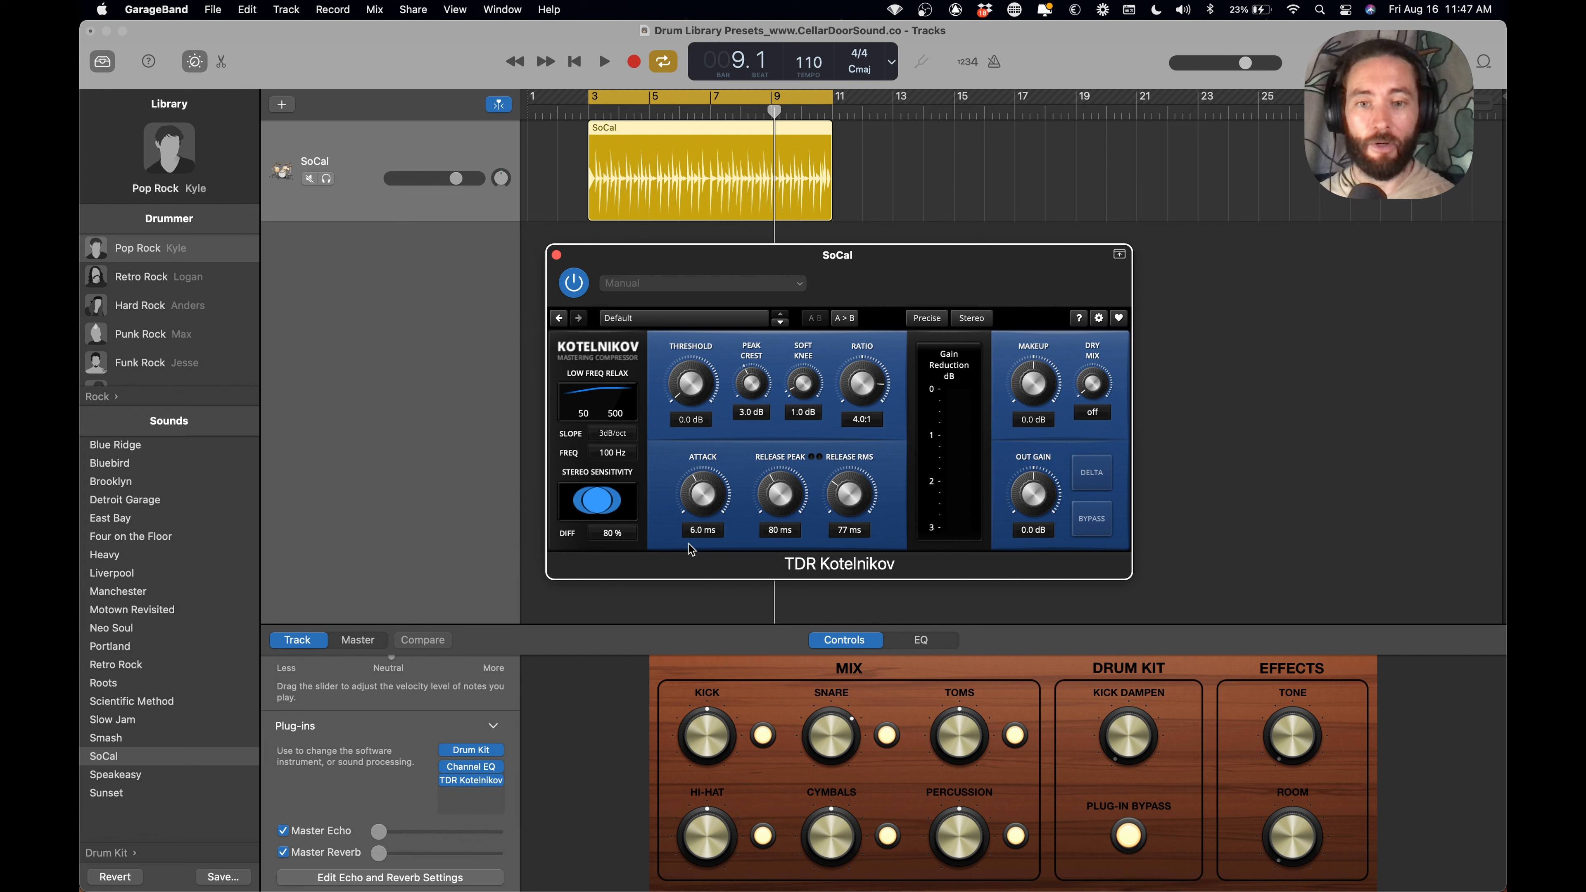
- During playback, set the compressor's threshold to -27.5 dB, attack to 10 ms, peak release to 59 ms and RMS release to 68 ms
key("space")
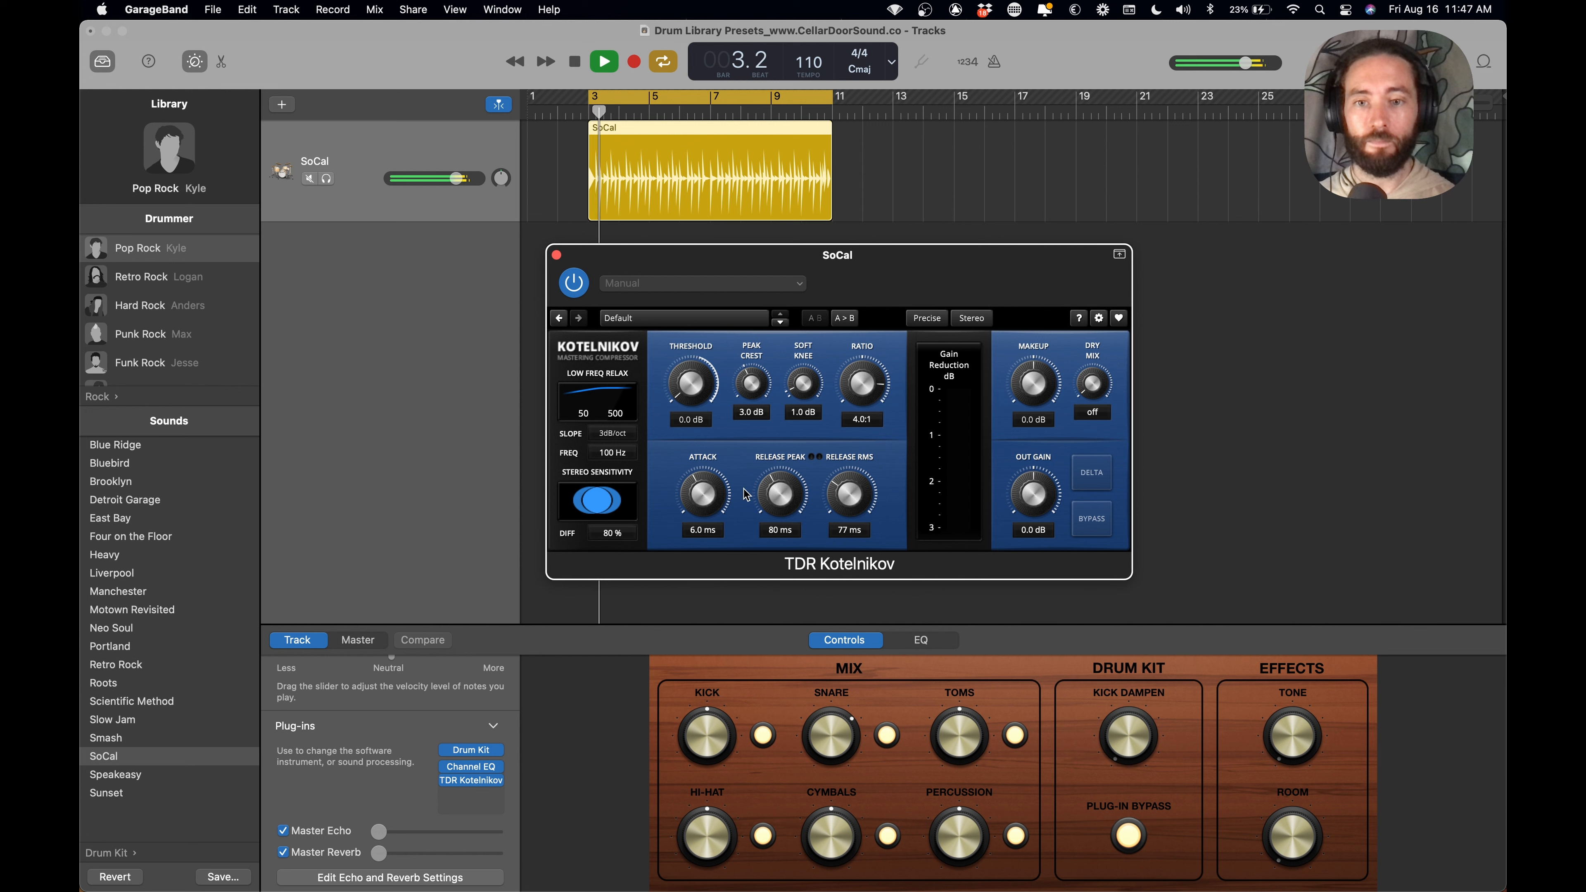
mouse_move(692, 384)
left_mouse_down()
mouse_move(692, 329)
mouse_move(697, 369)
left_mouse_up()
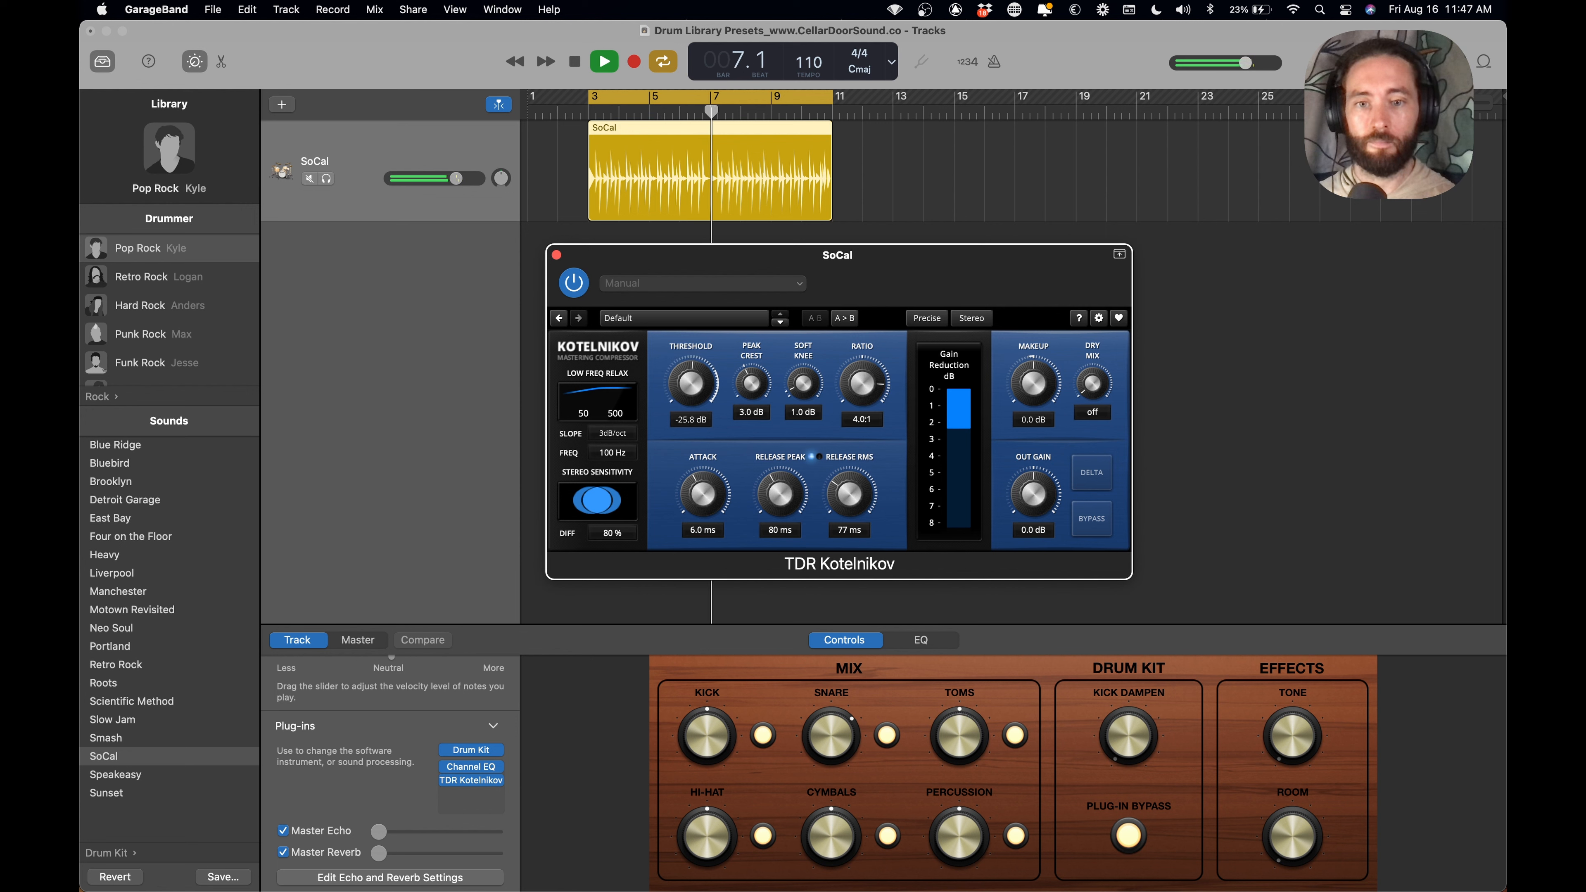
left_click_drag(706, 489, 851, 505)
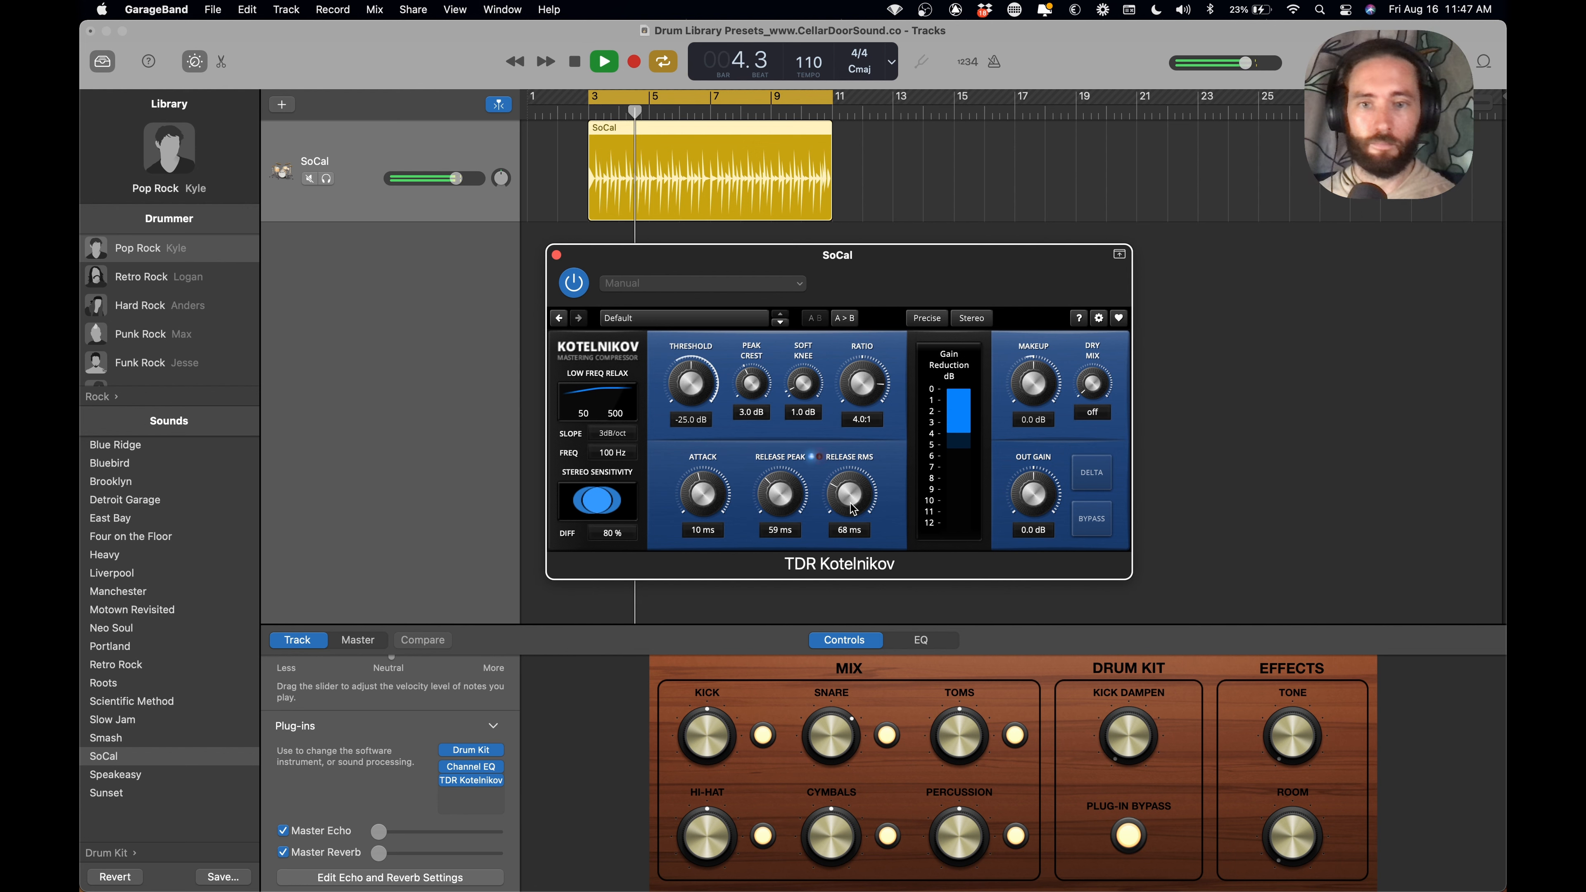
left_click_drag(713, 397, 714, 403)
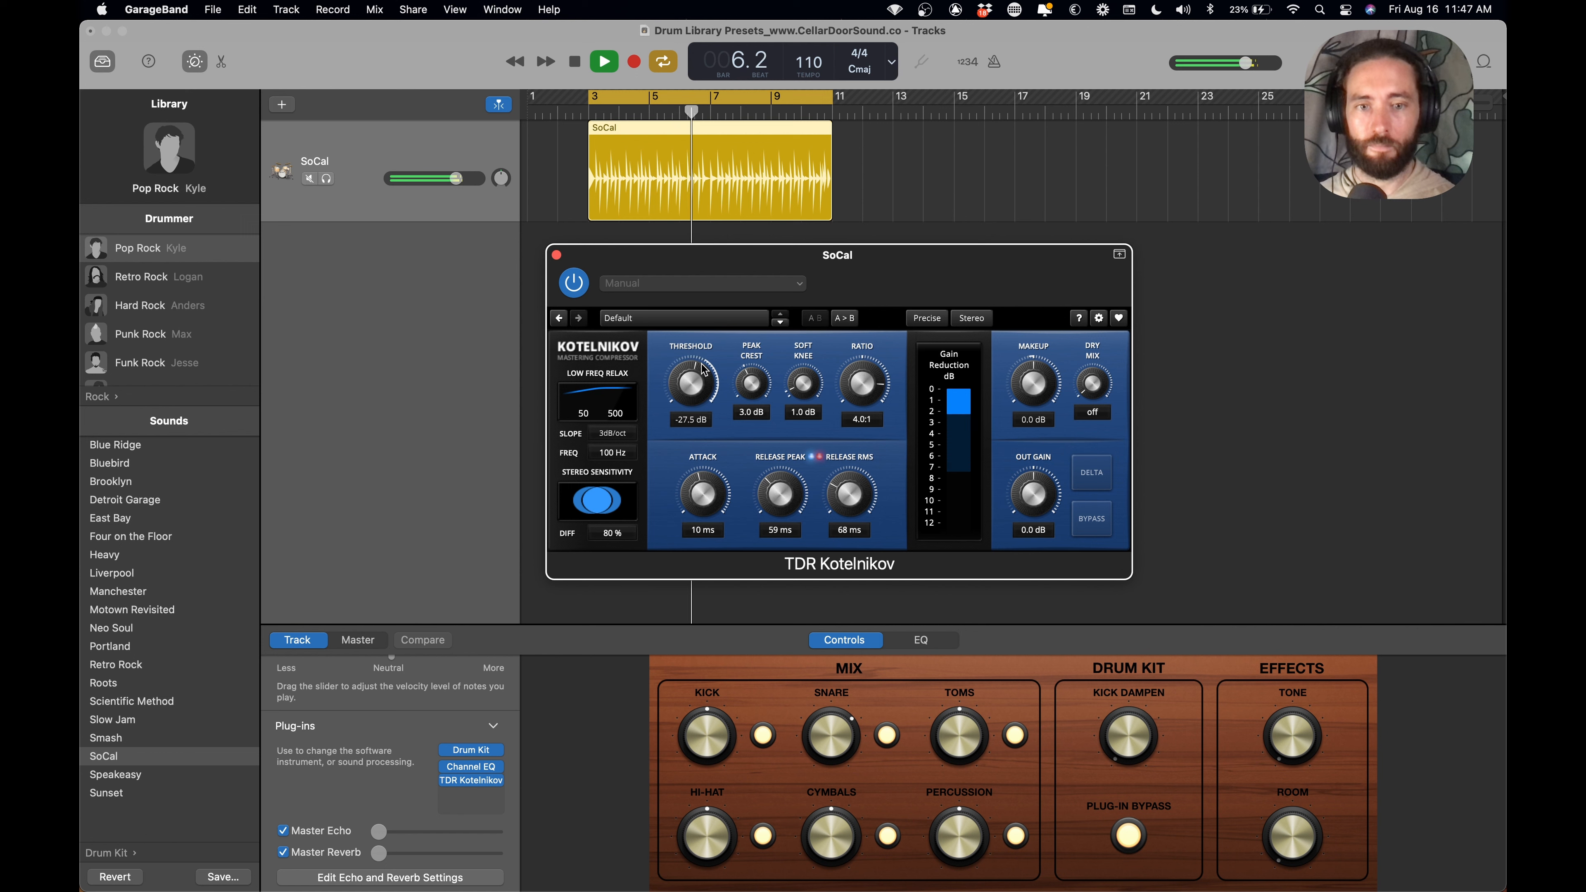
key("space")
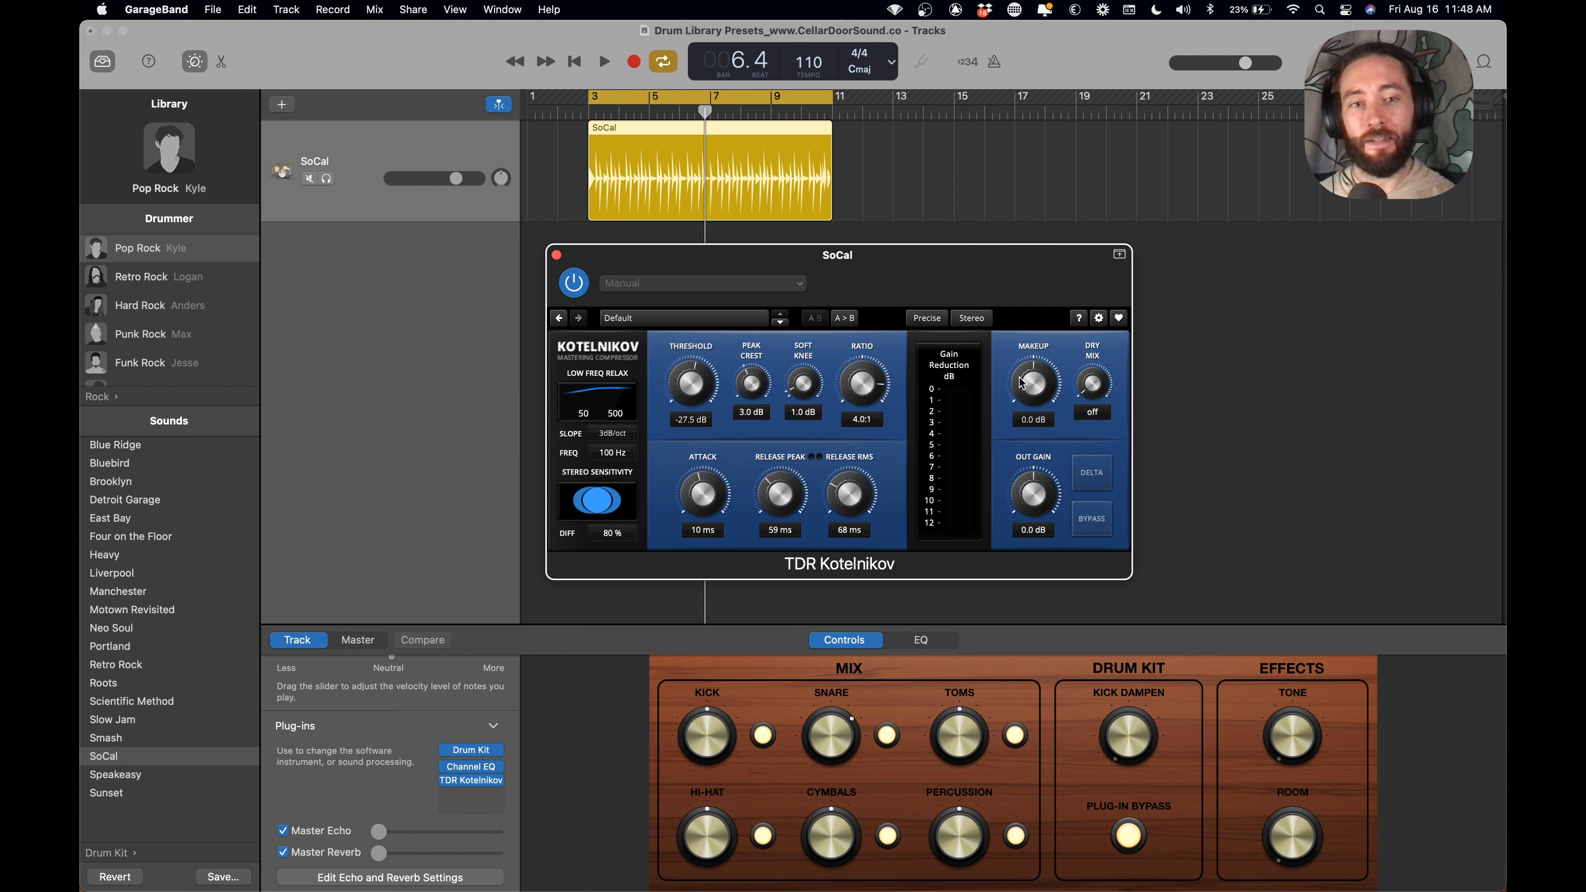
- Set the compressor's makeup to -60.0 dB and dry mix to 0.0 dB, and audition the drums with the plug-in off and on
left_click_drag(1036, 384, 1036, 394)
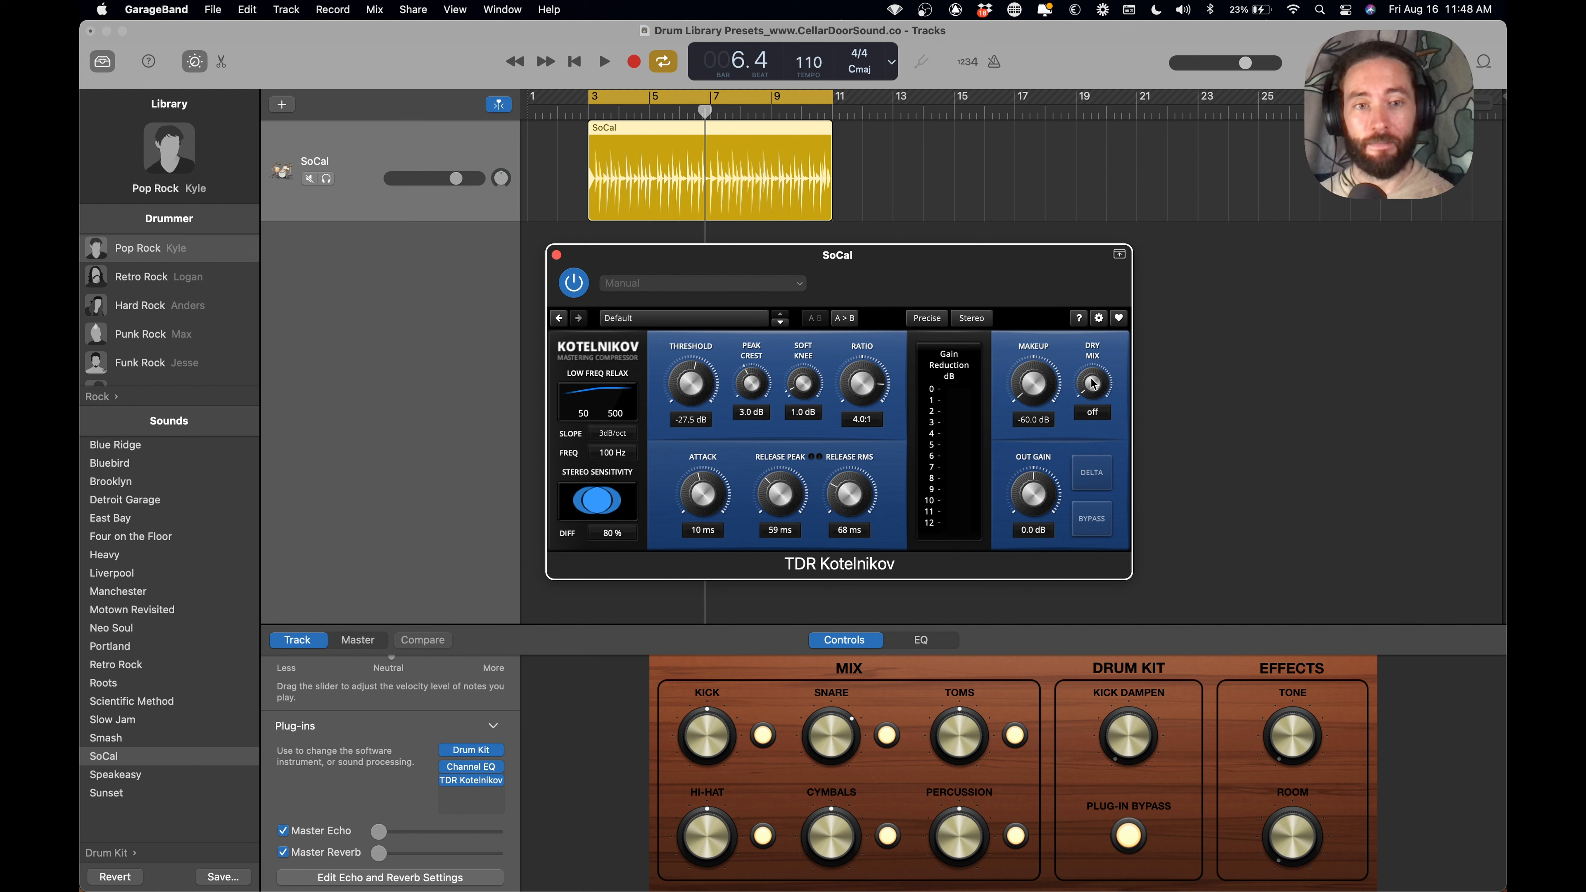
left_click_drag(1093, 384, 1093, 378)
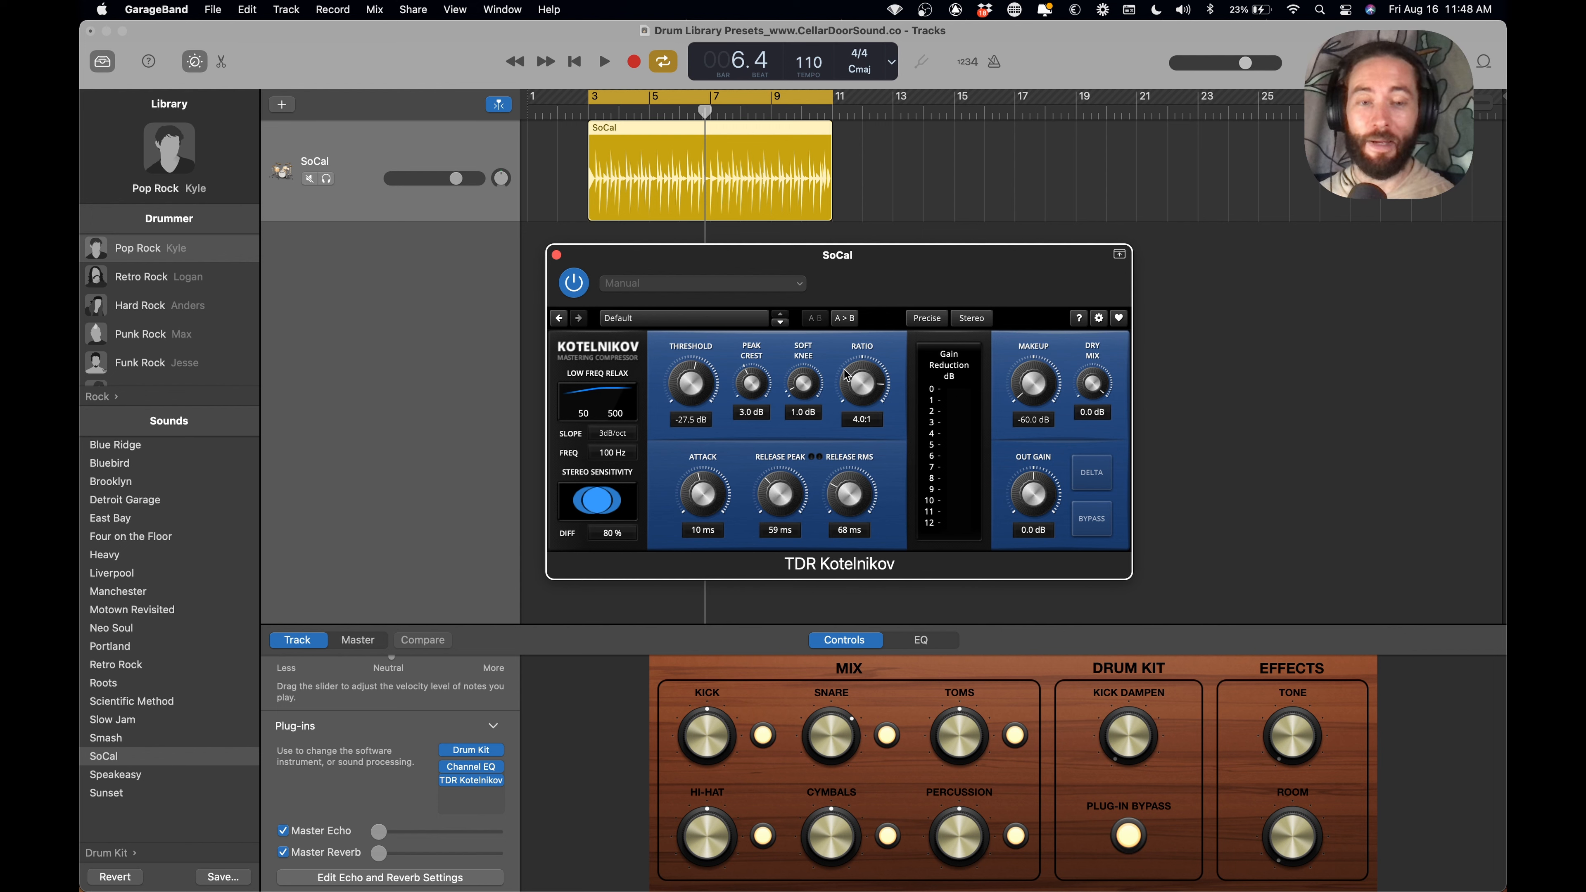
key("space")
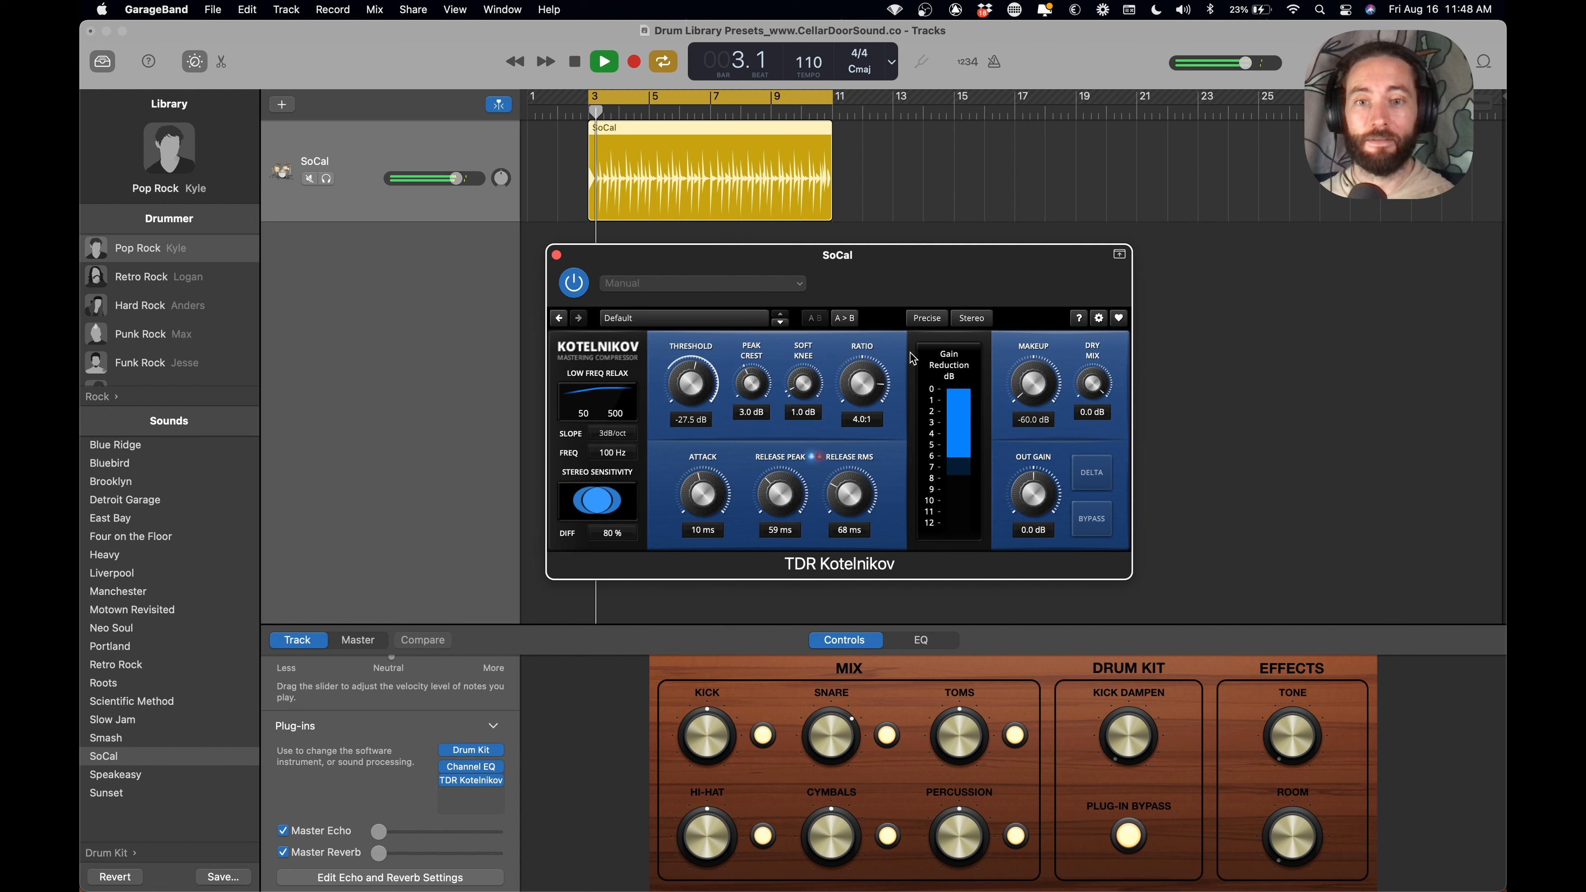
left_click(573, 283)
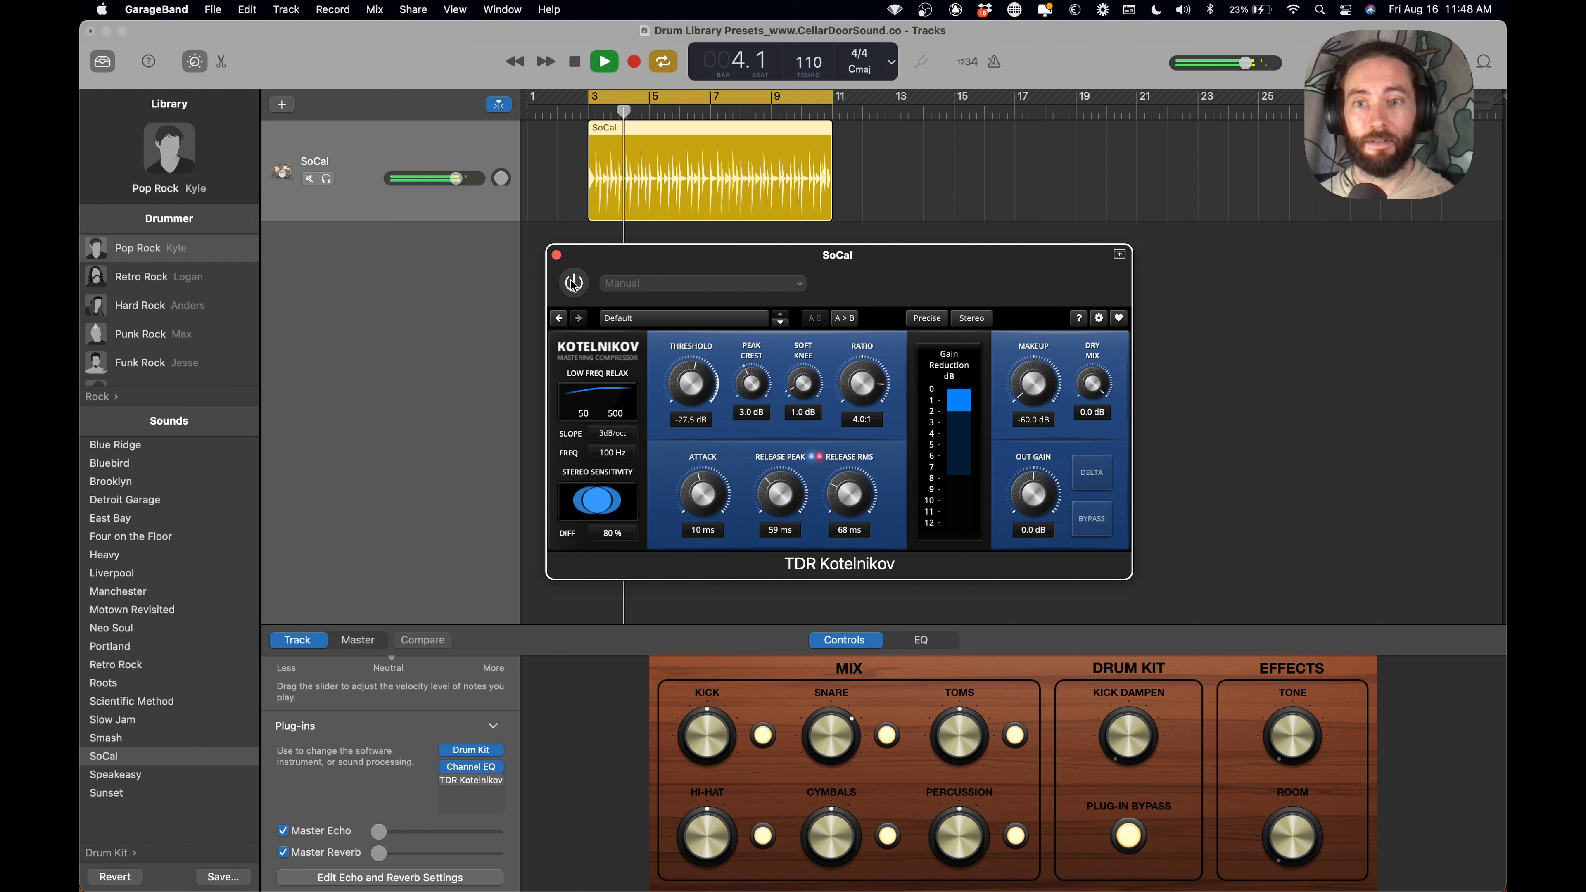
left_click(574, 283)
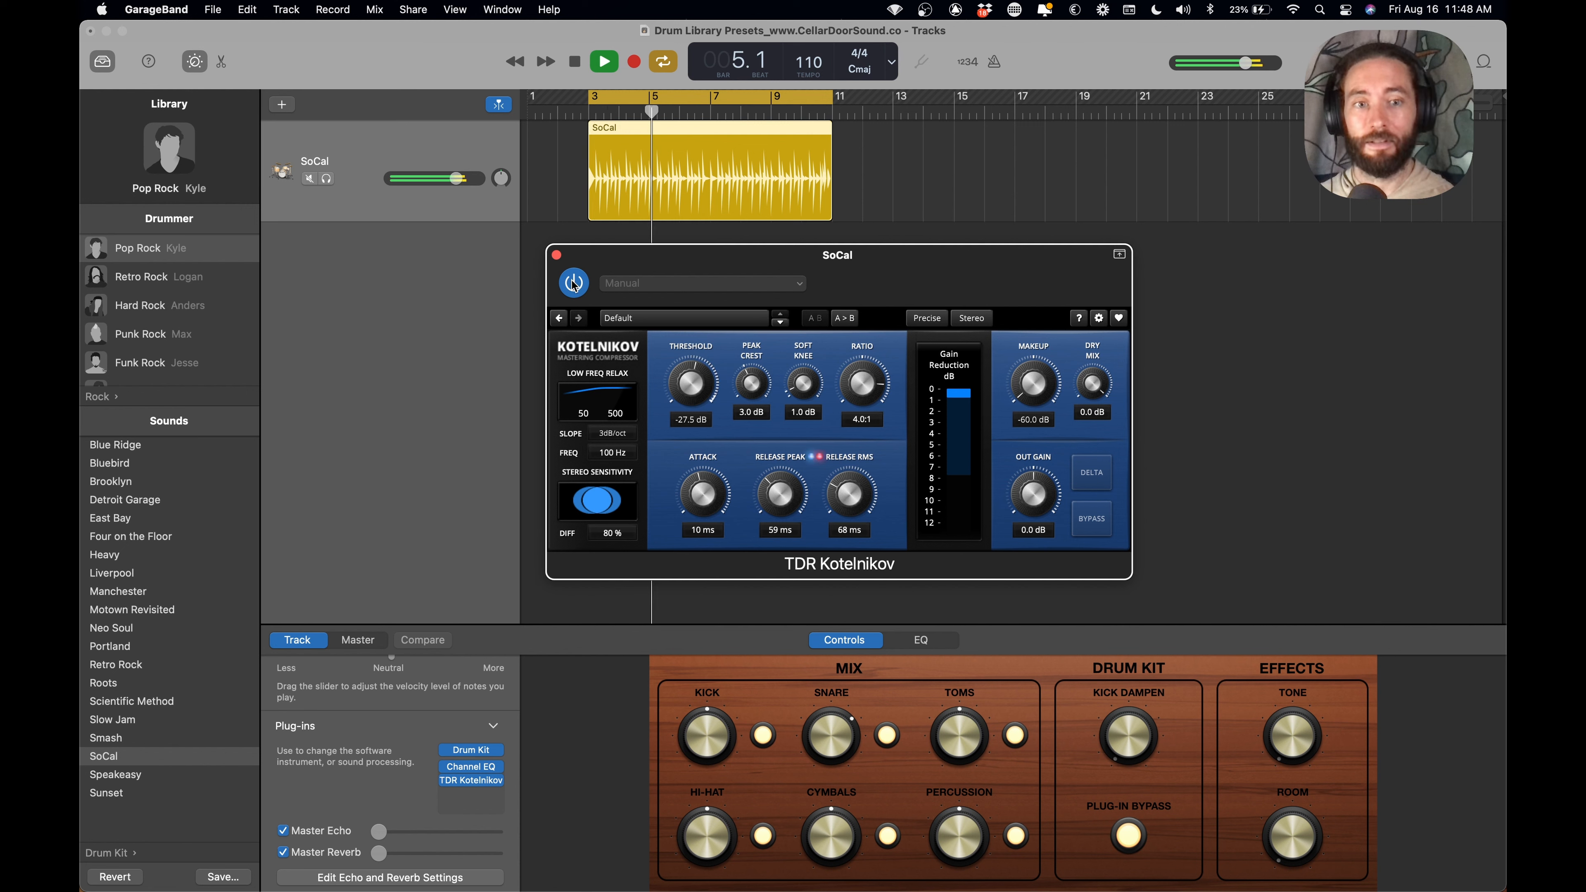
key("space")
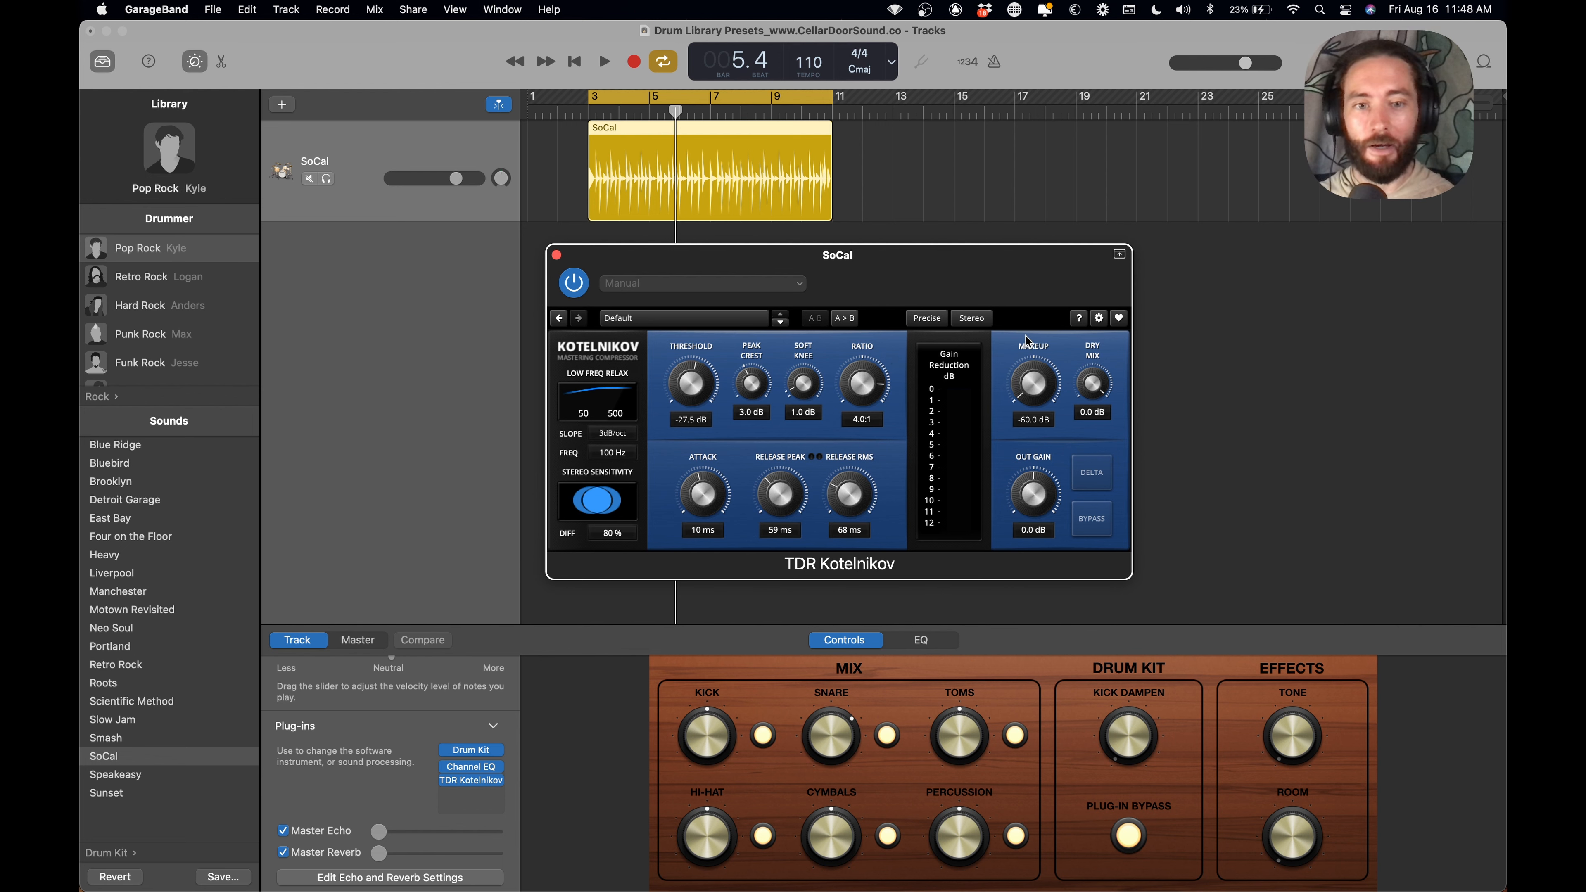
- Set the compressor's makeup to -5.0 dB during playback and compare the drums with the plug-in off and on
key("space")
mouse_move(1034, 383)
left_mouse_down()
mouse_move(1034, 331)
mouse_move(1035, 383)
left_mouse_up()
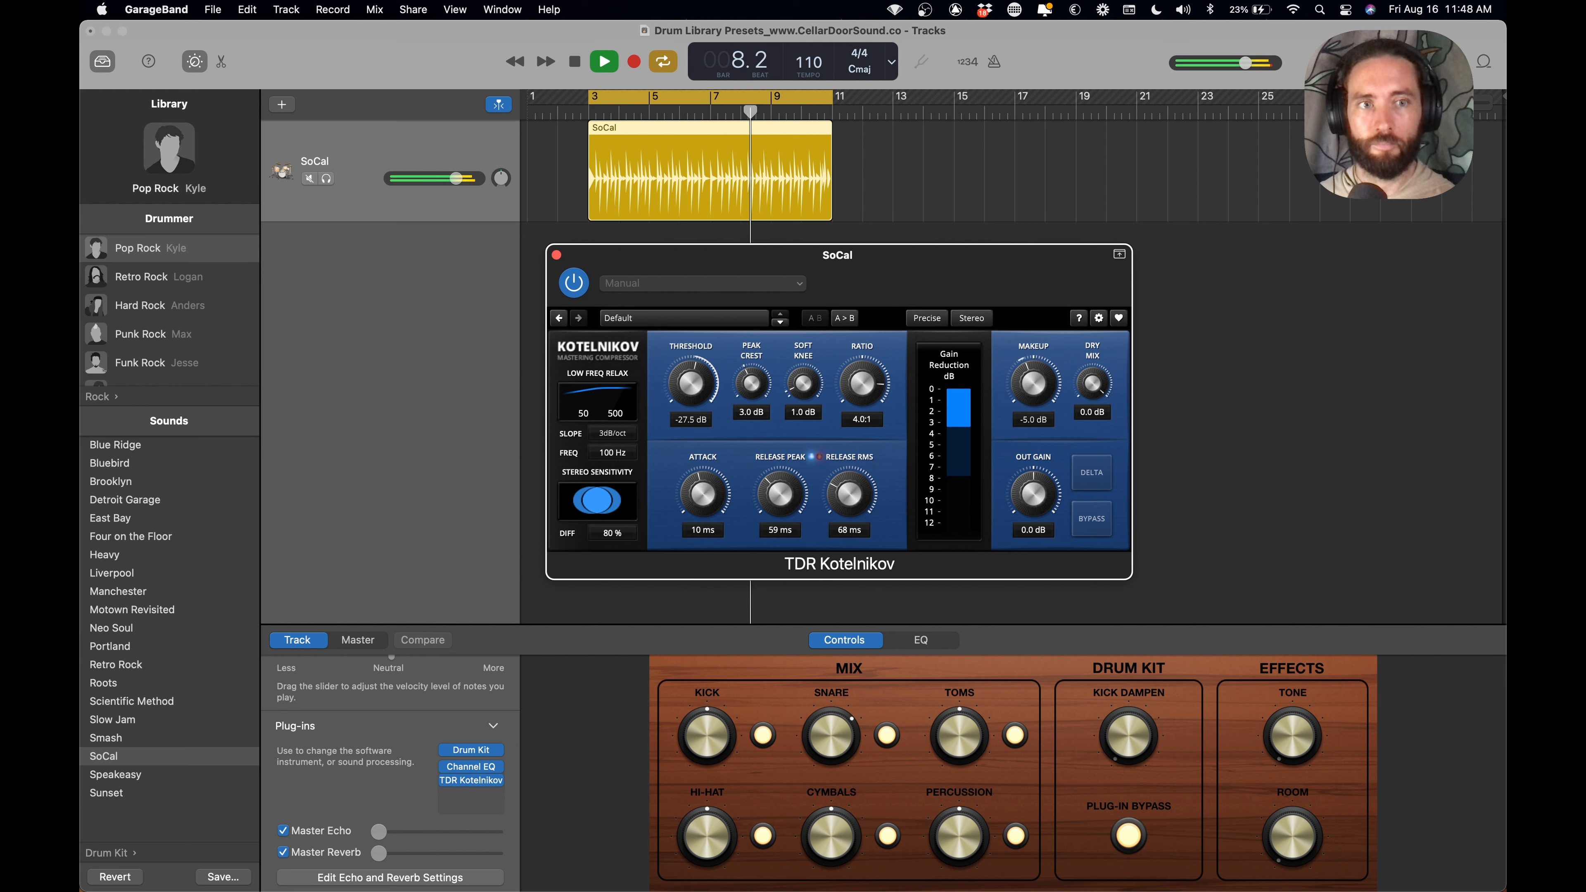
left_click(574, 283)
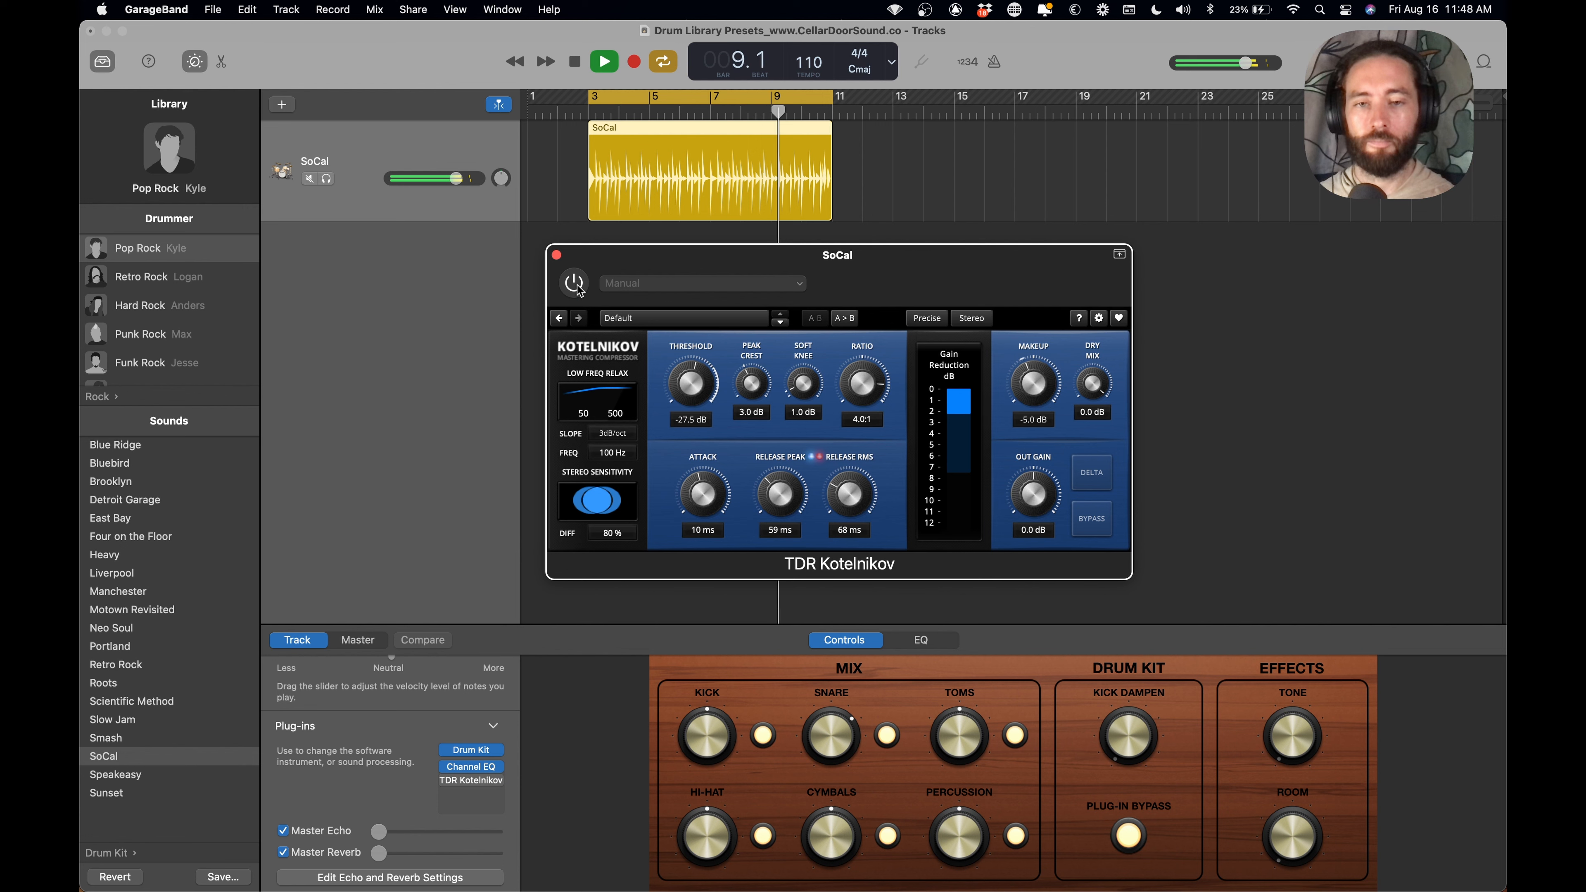
left_click(576, 285)
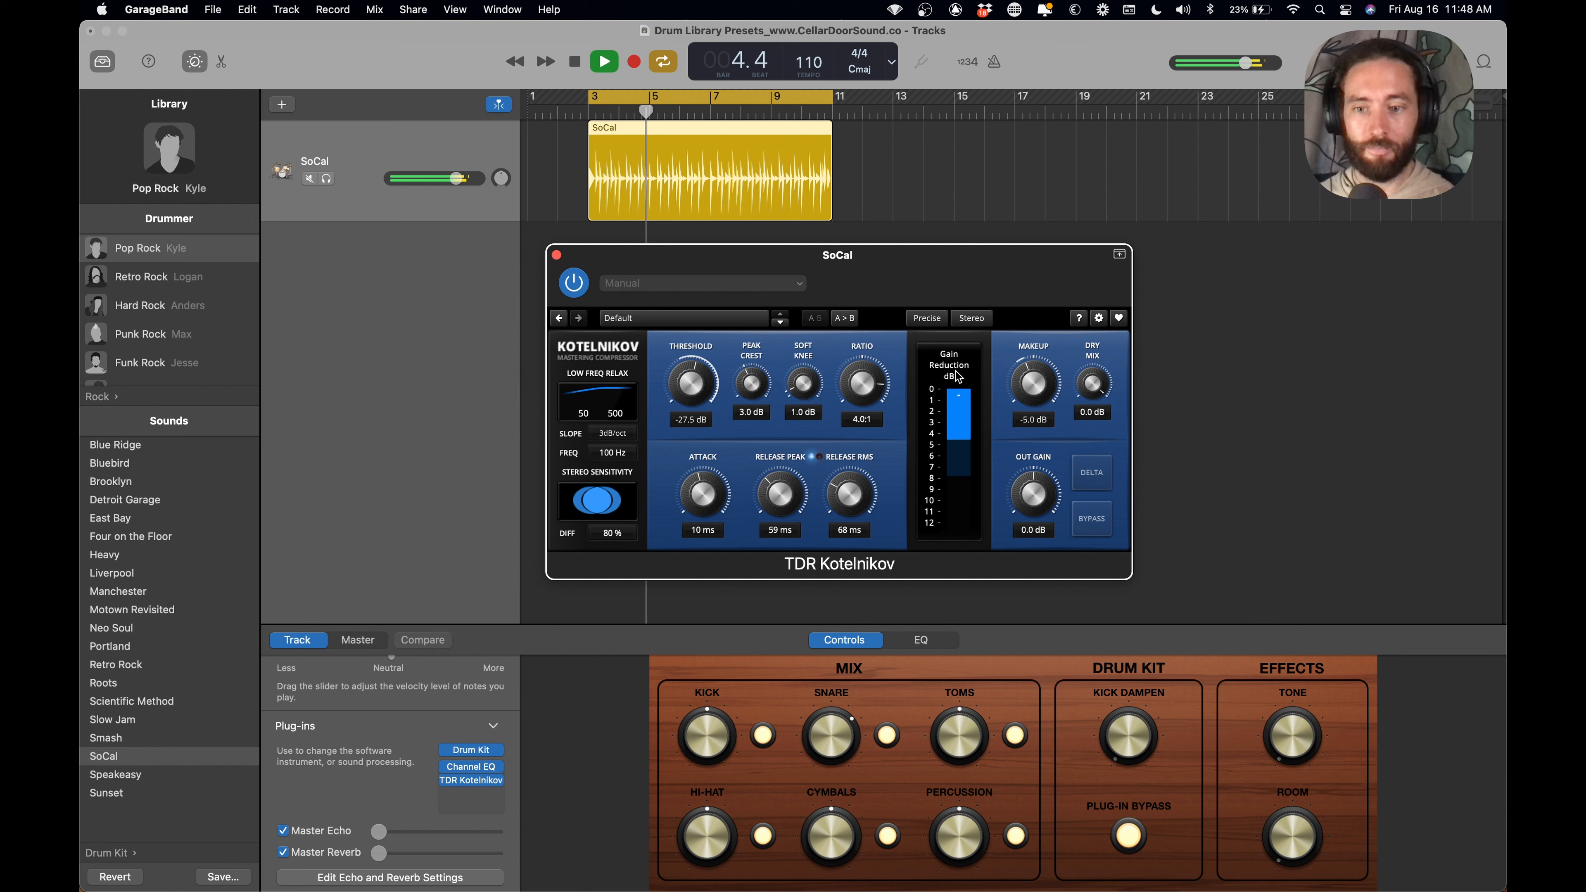
key("space")
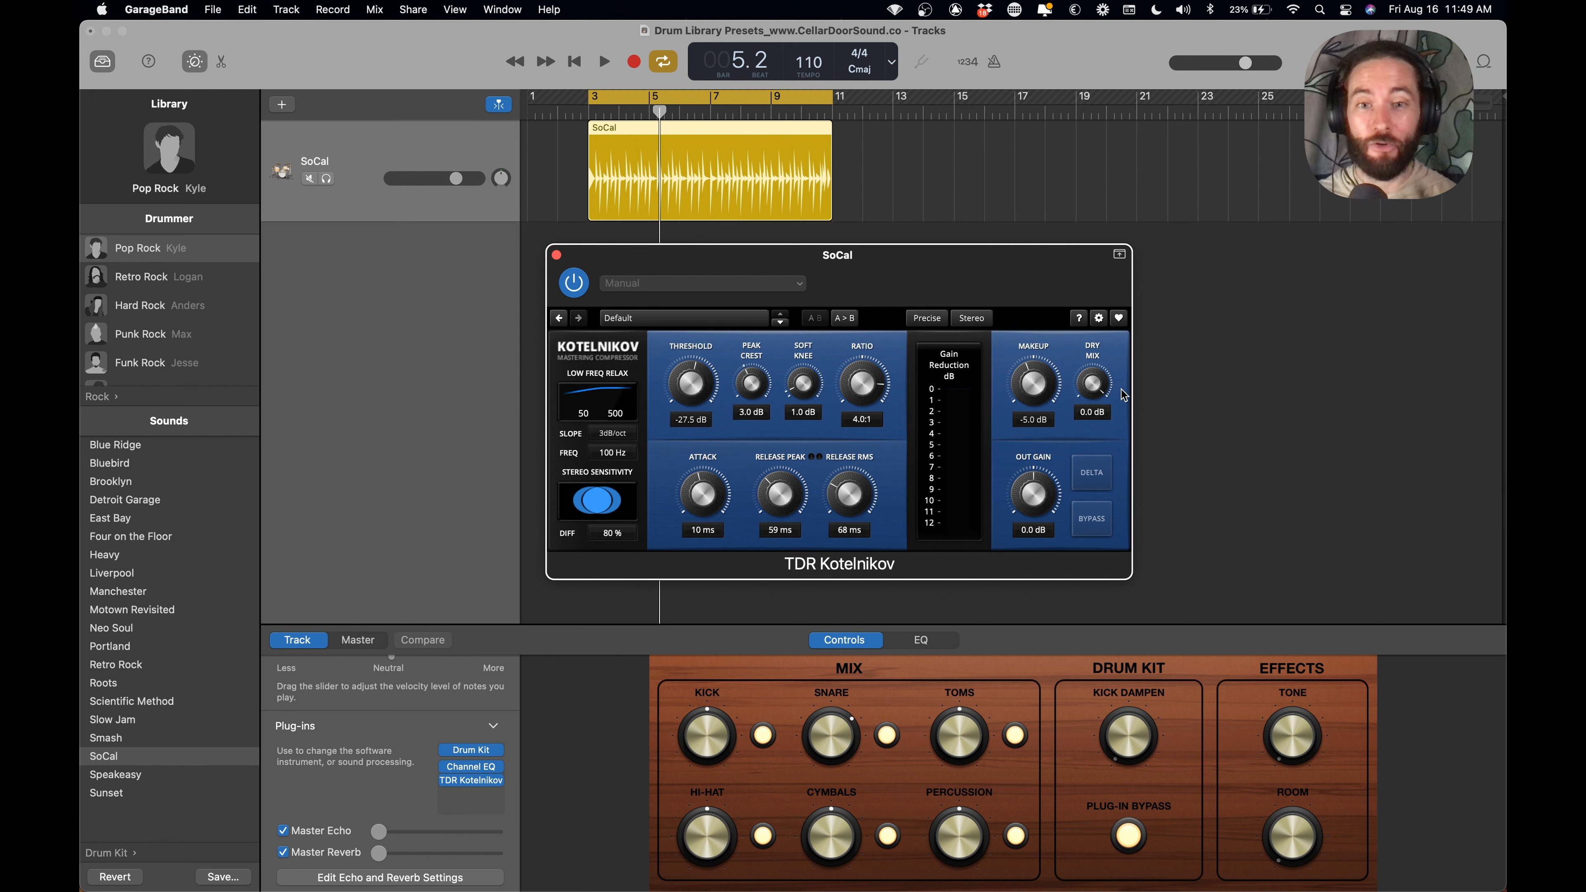
- Compare the drums without and with the compressor during playback, and set its makeup to -7.0 dB
left_click(572, 282)
key("space")
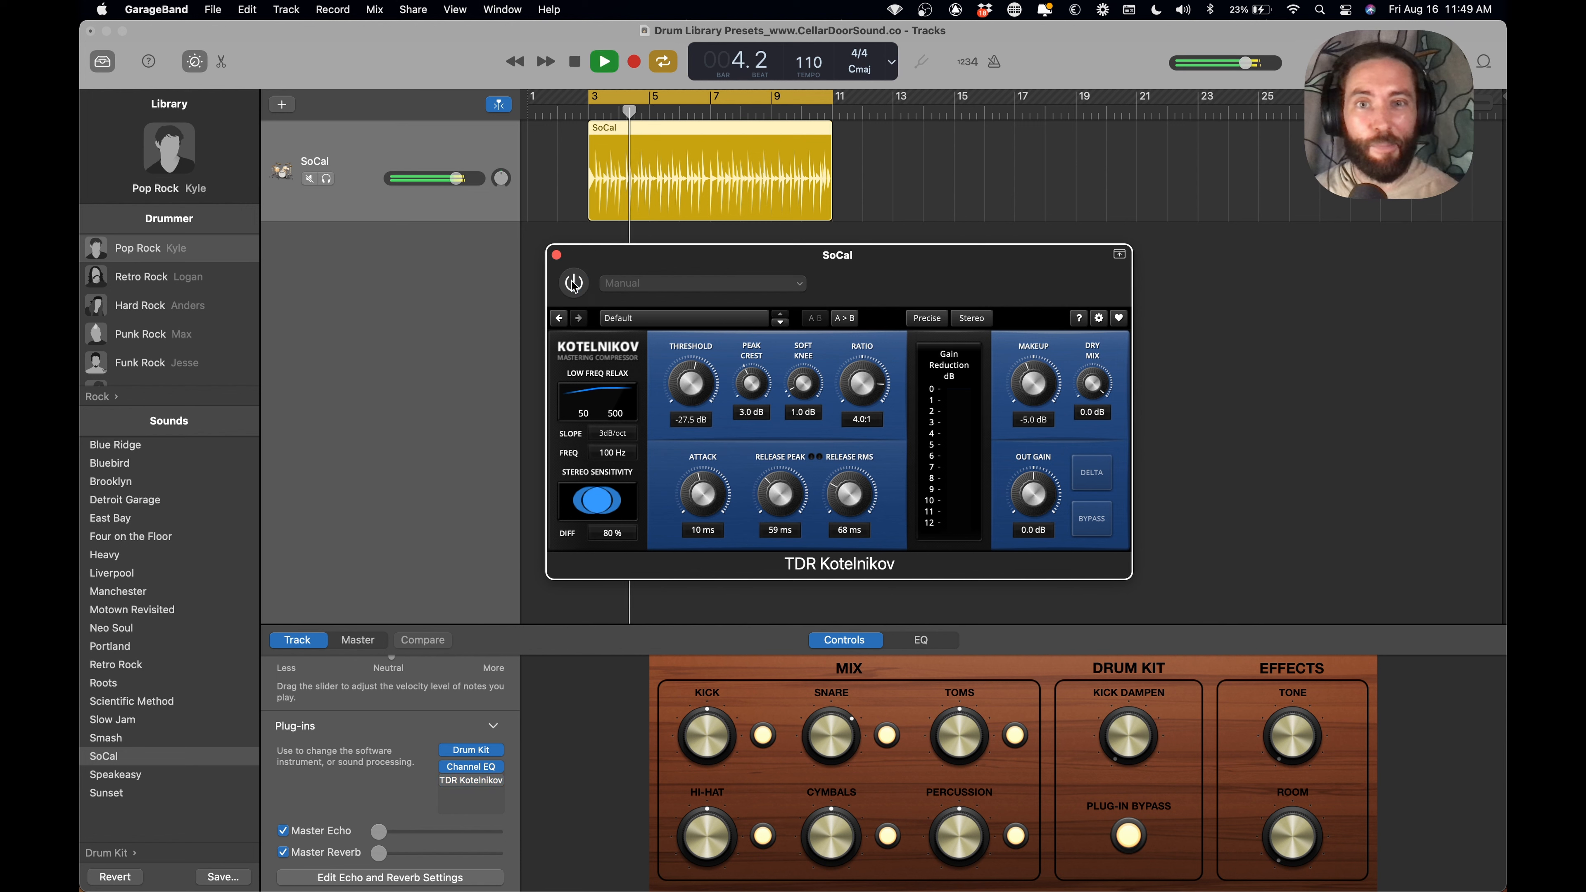
left_click(573, 282)
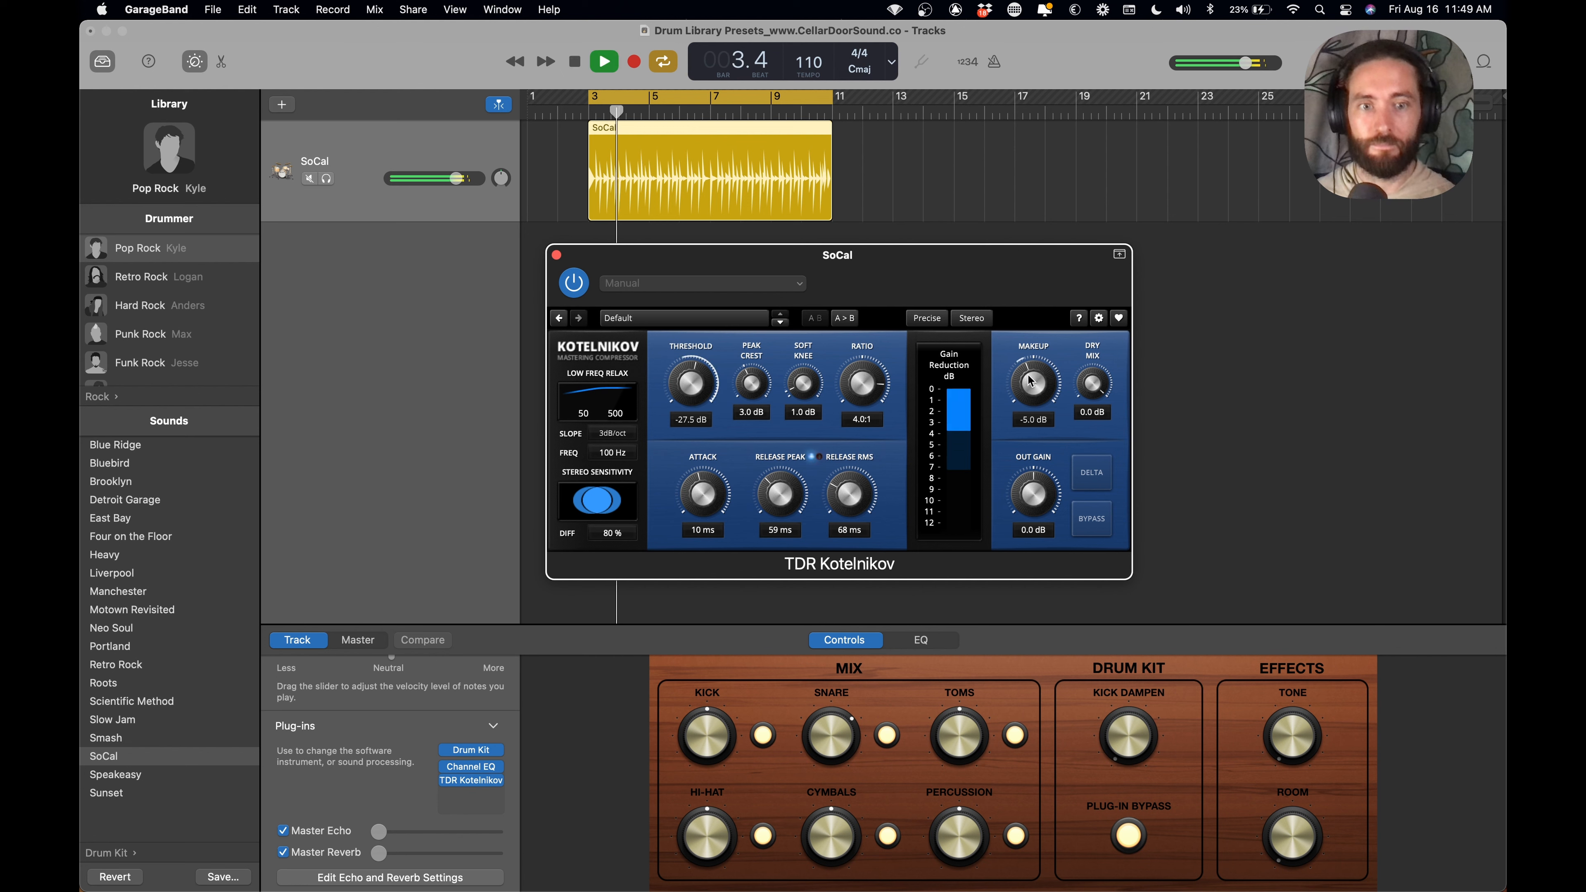
left_click_drag(1031, 381, 1030, 395)
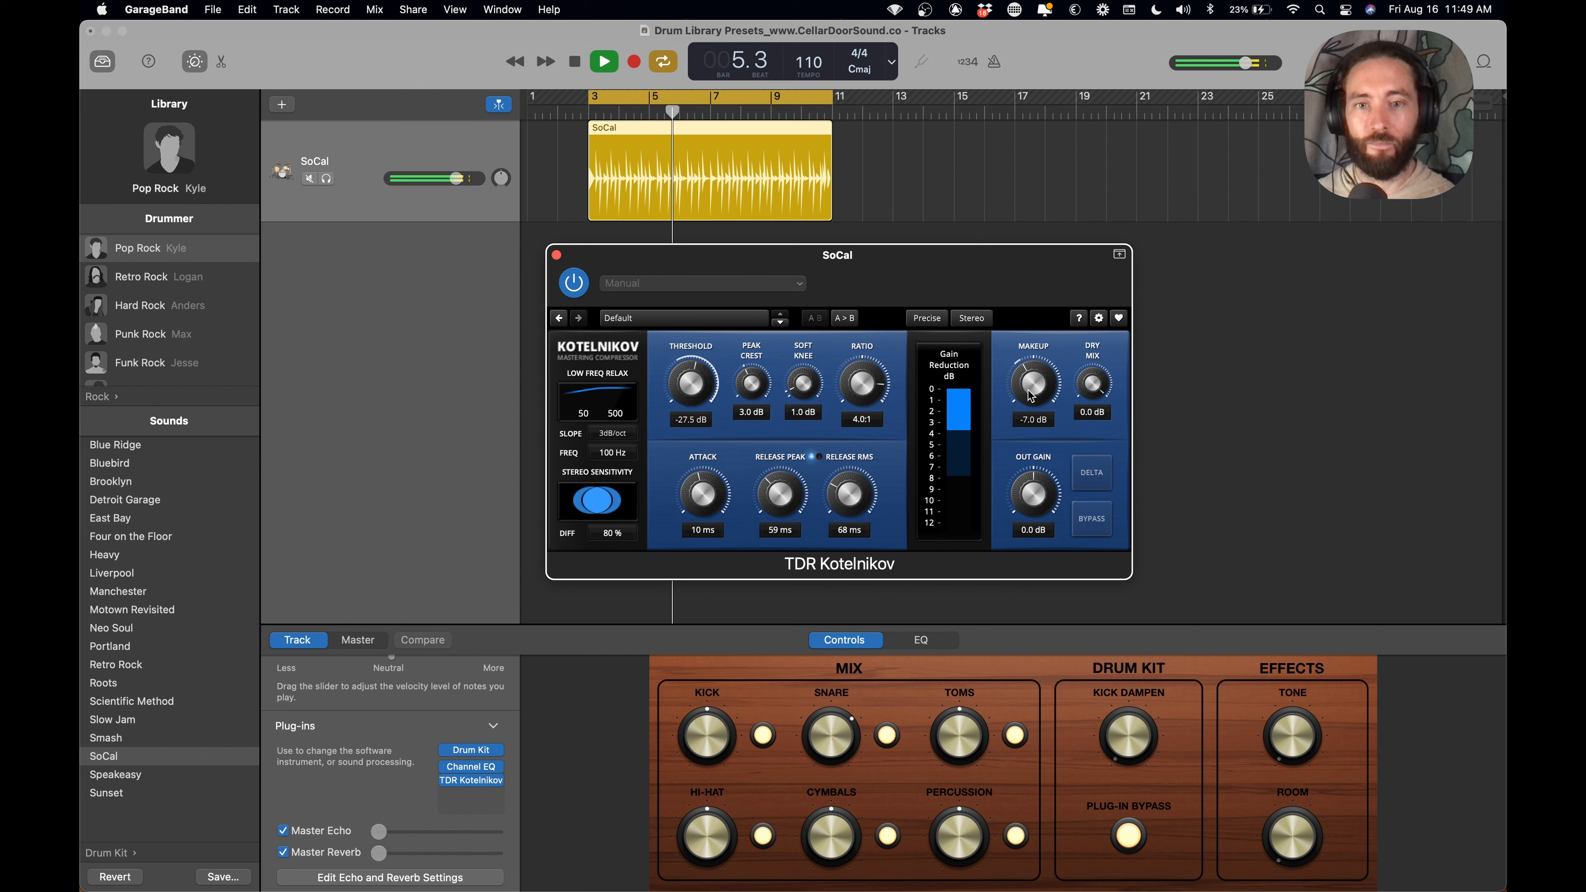
key("space")
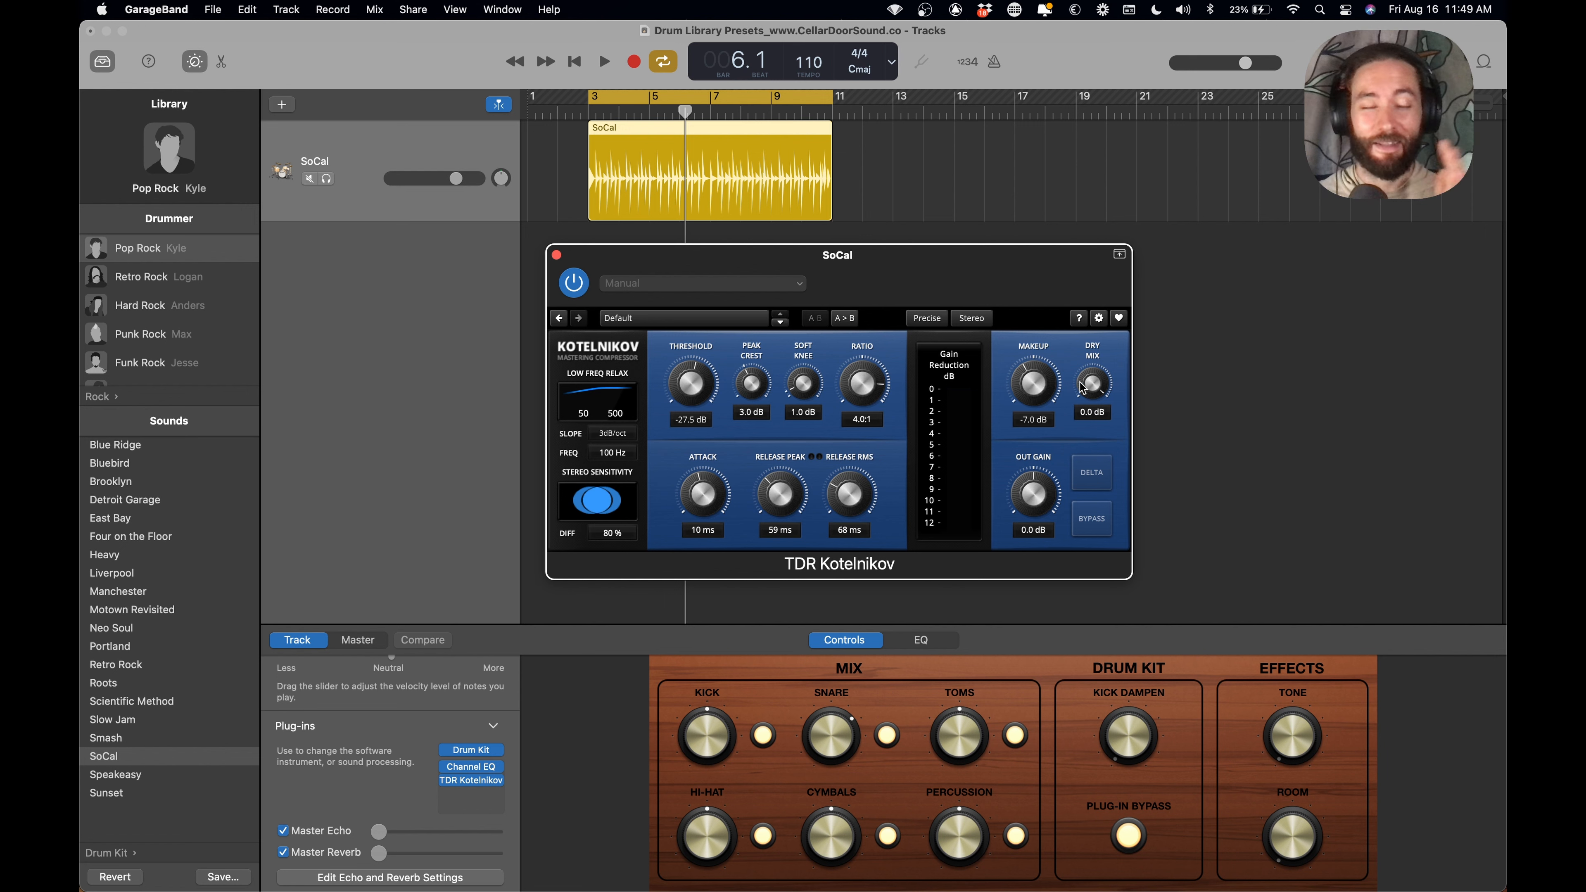
- Insert the Fuse Audio Labs RS-W2395C after TDR Kotelnikov, and review the Channel EQ and compressor settings before returning to it
left_click(507, 800)
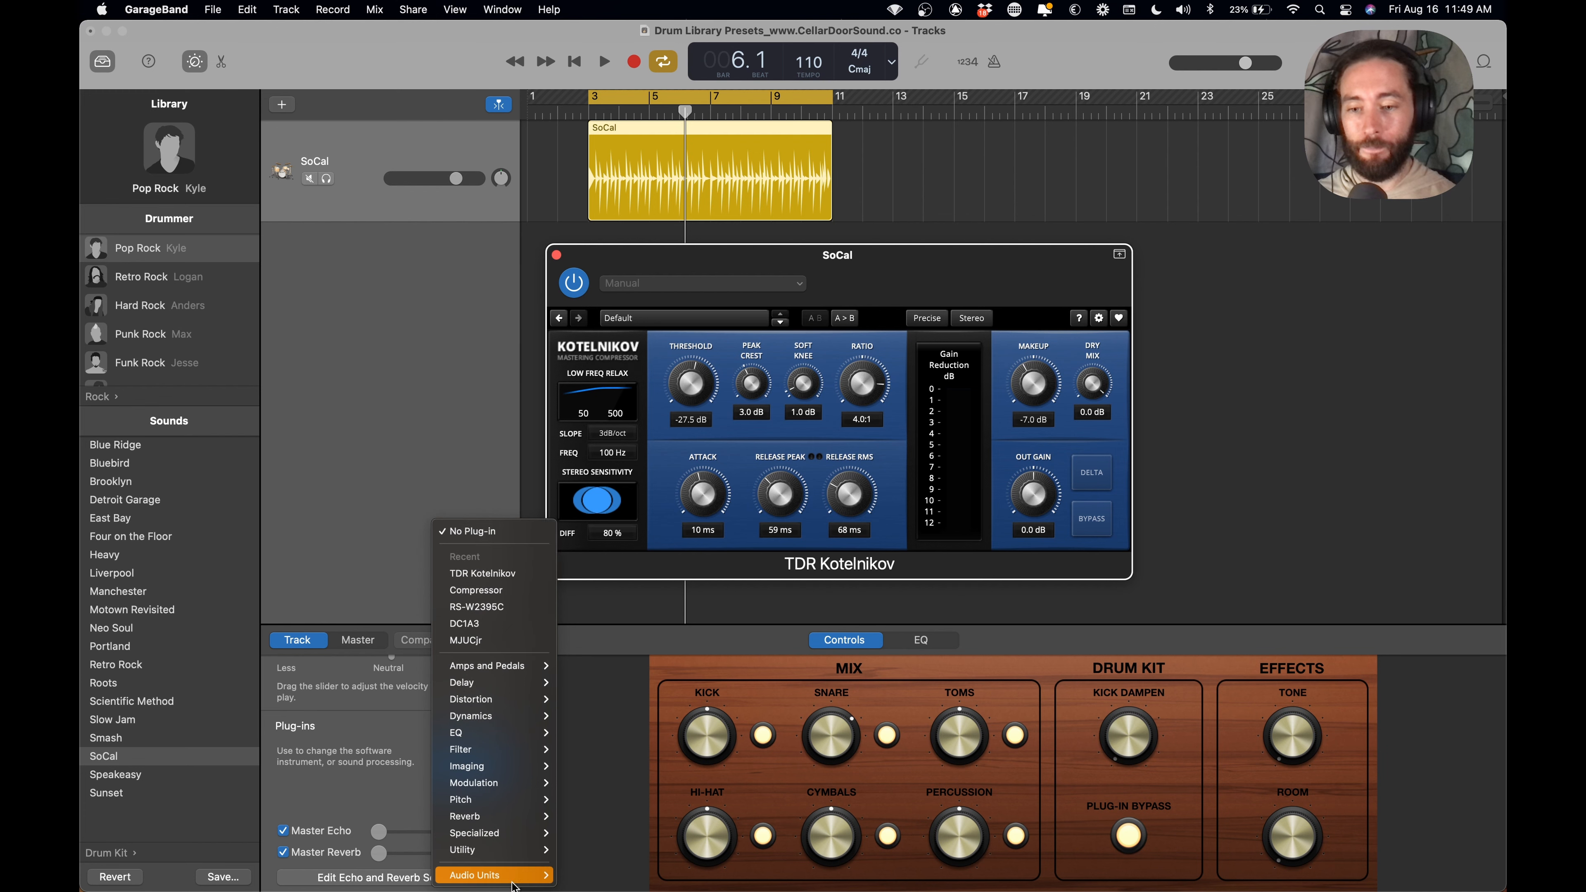
mouse_move(512, 878)
mouse_move(646, 478)
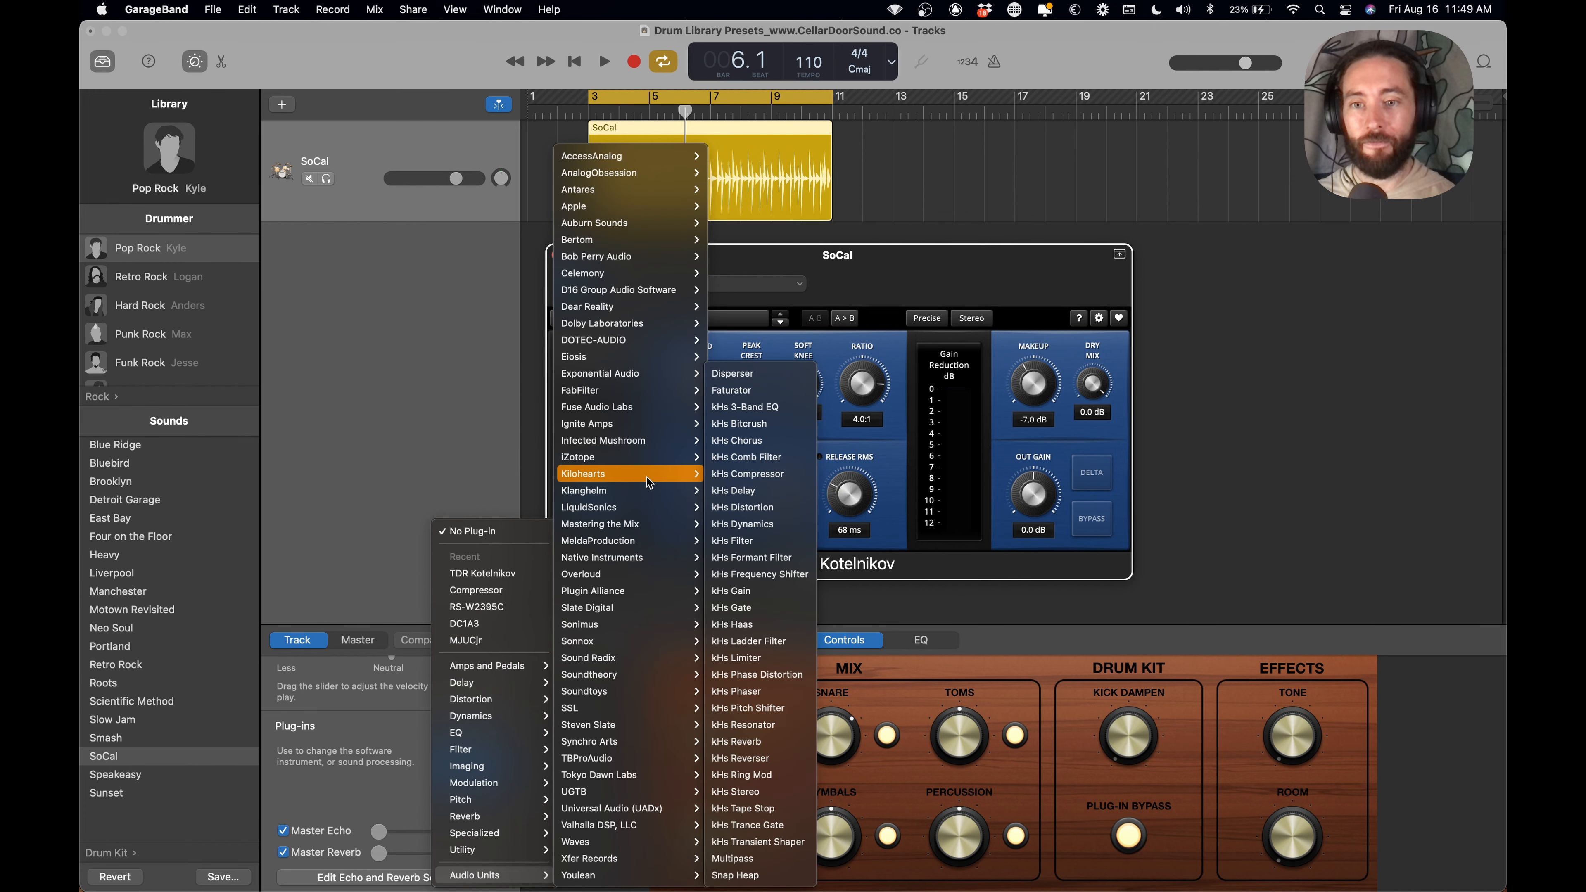
mouse_move(647, 406)
left_click(740, 407)
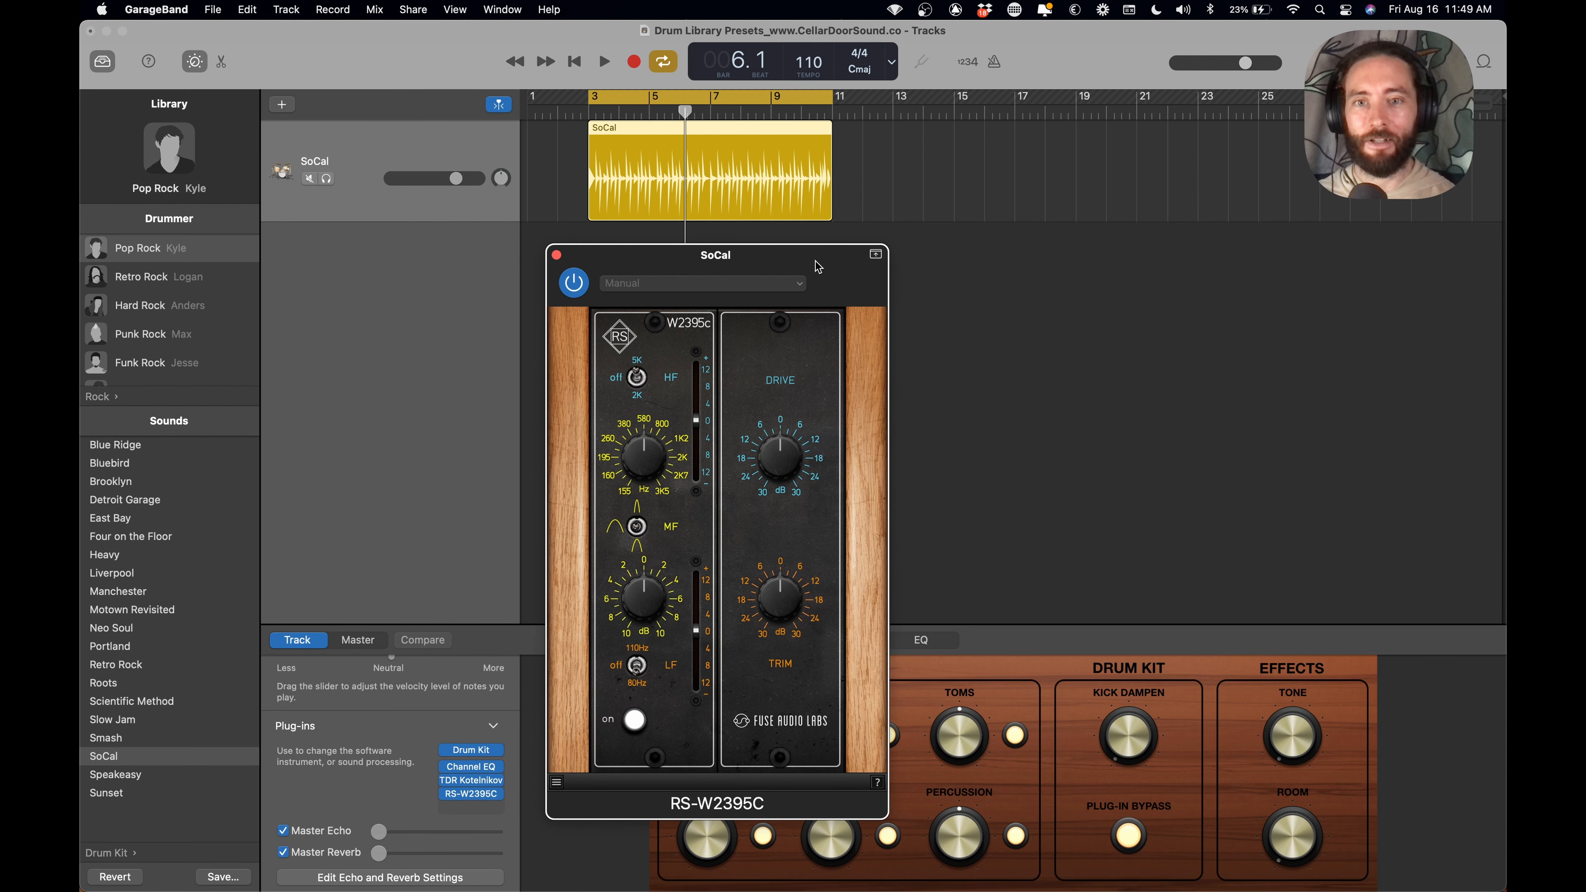
left_click_drag(818, 267, 794, 248)
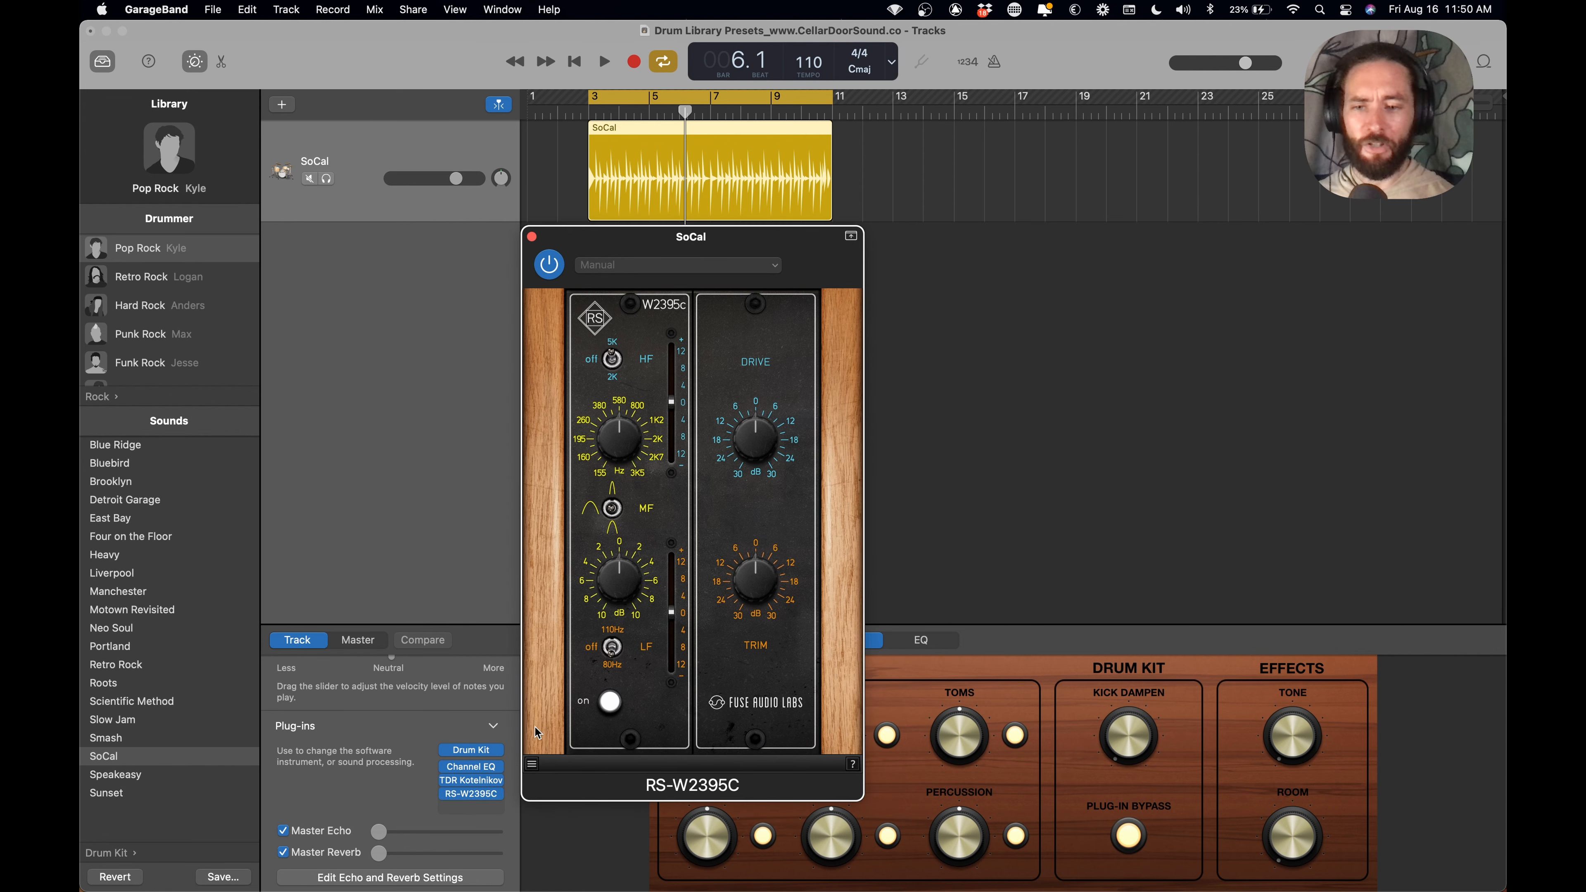
left_click(472, 769)
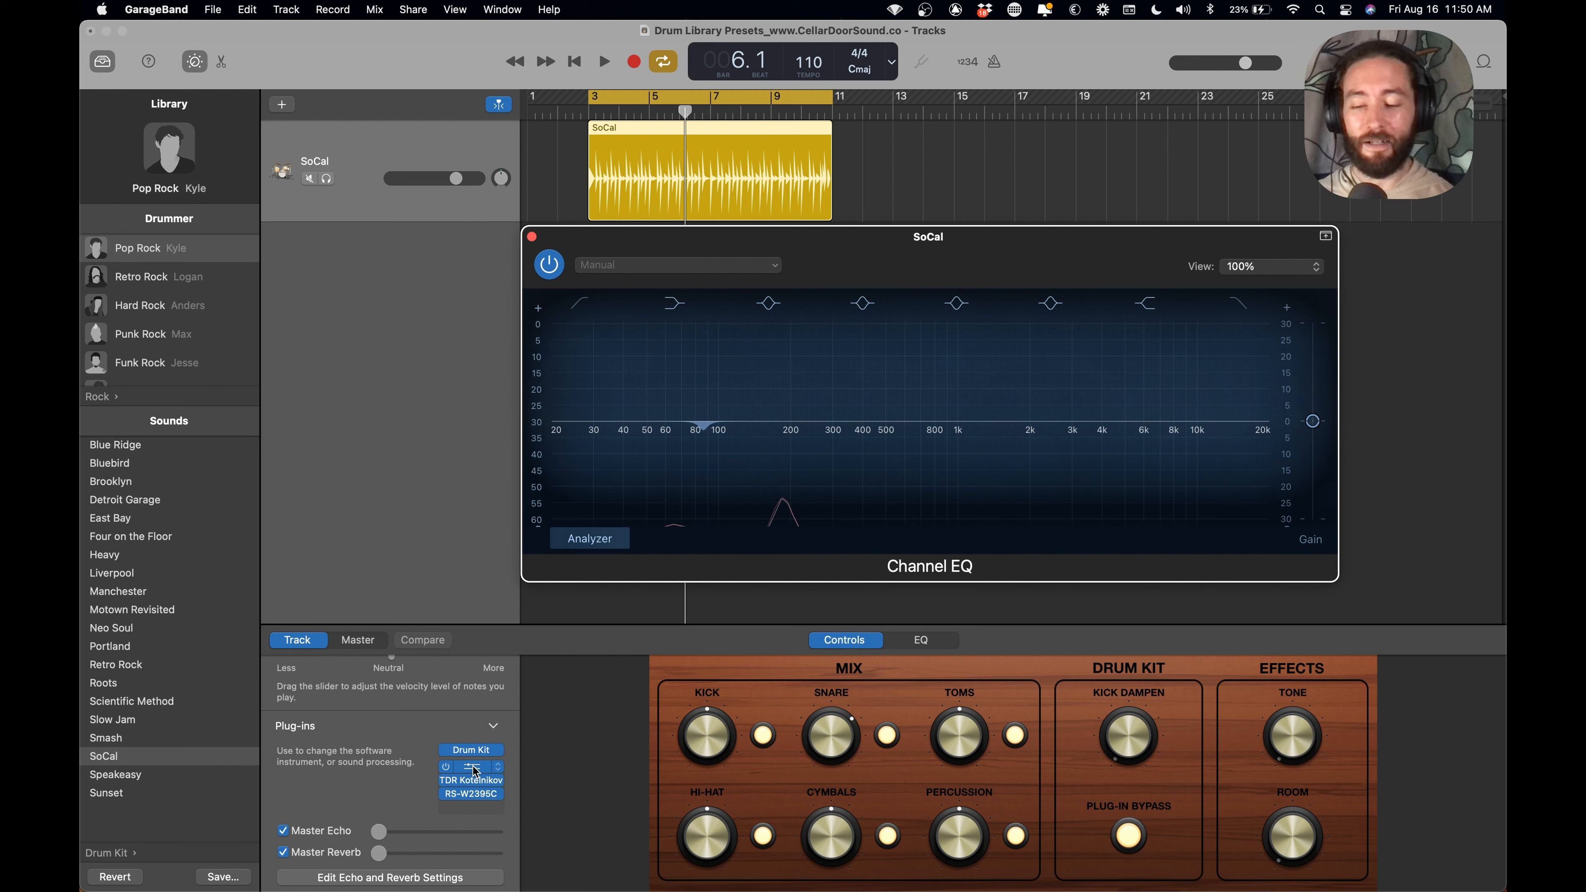
left_click(474, 783)
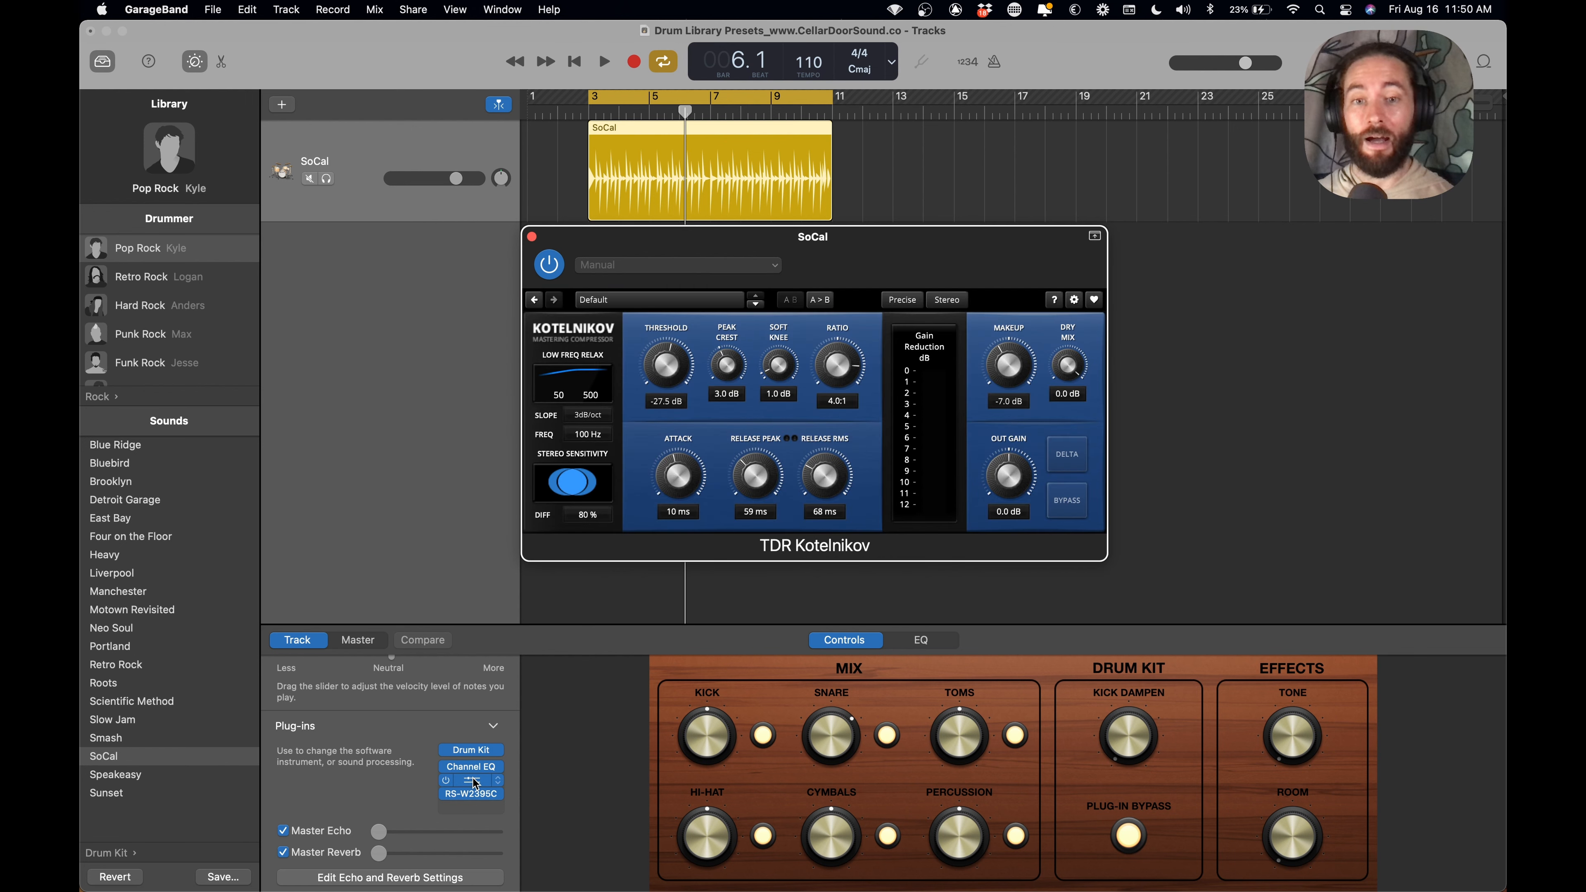
left_click(475, 797)
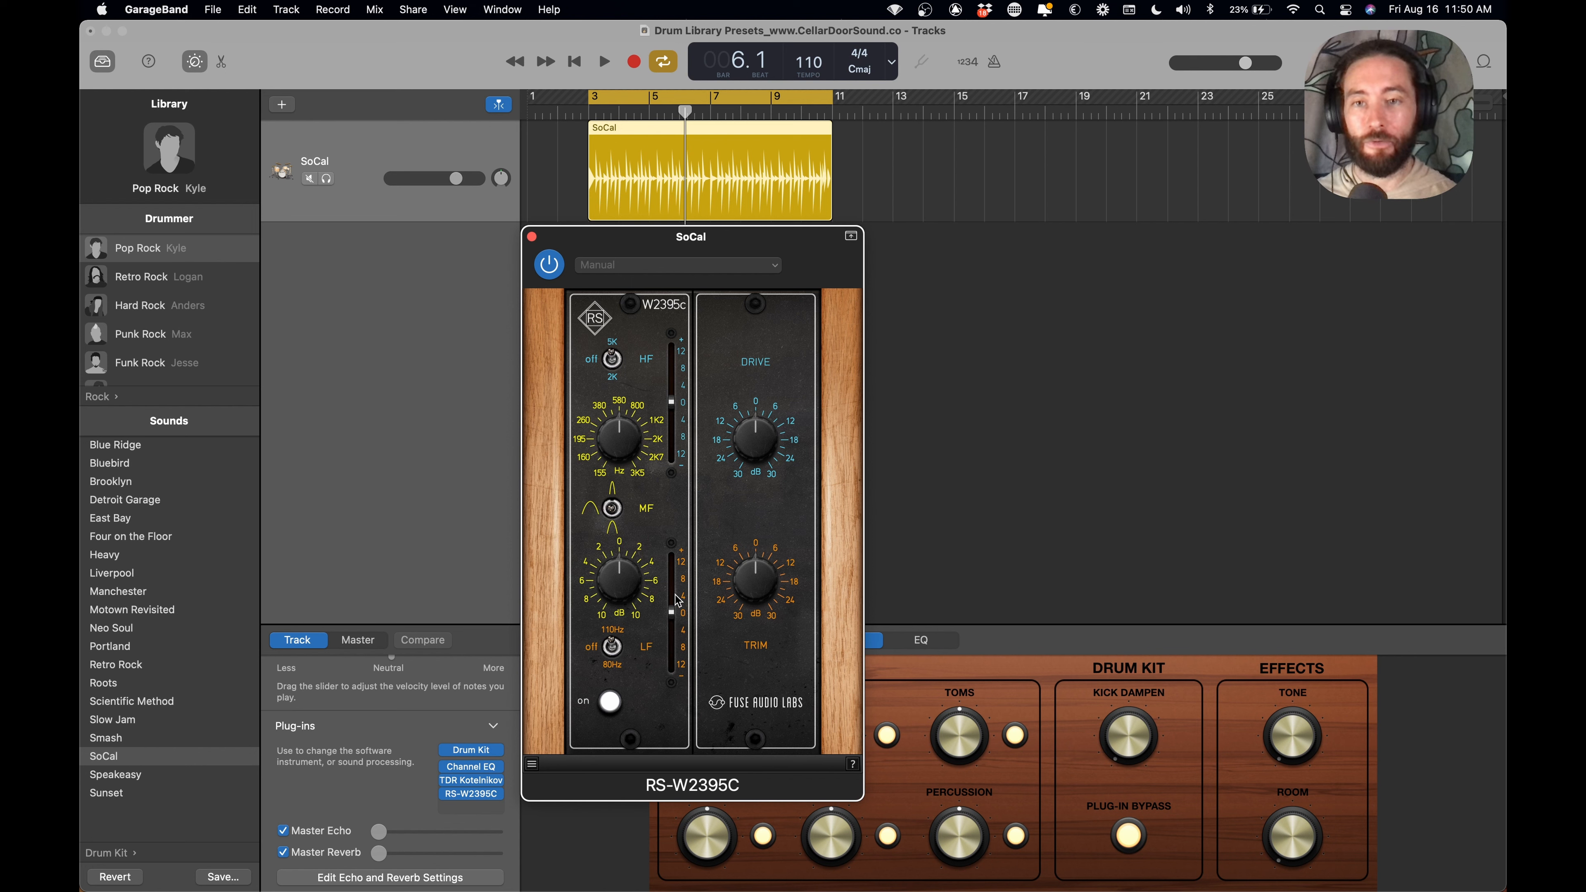
- During playback, boost the RS-W2395C's LF band to about 8 dB and HF band to 5.5 dB, and set the drive to about 12 dB
key("space")
left_click_drag(677, 611, 672, 584)
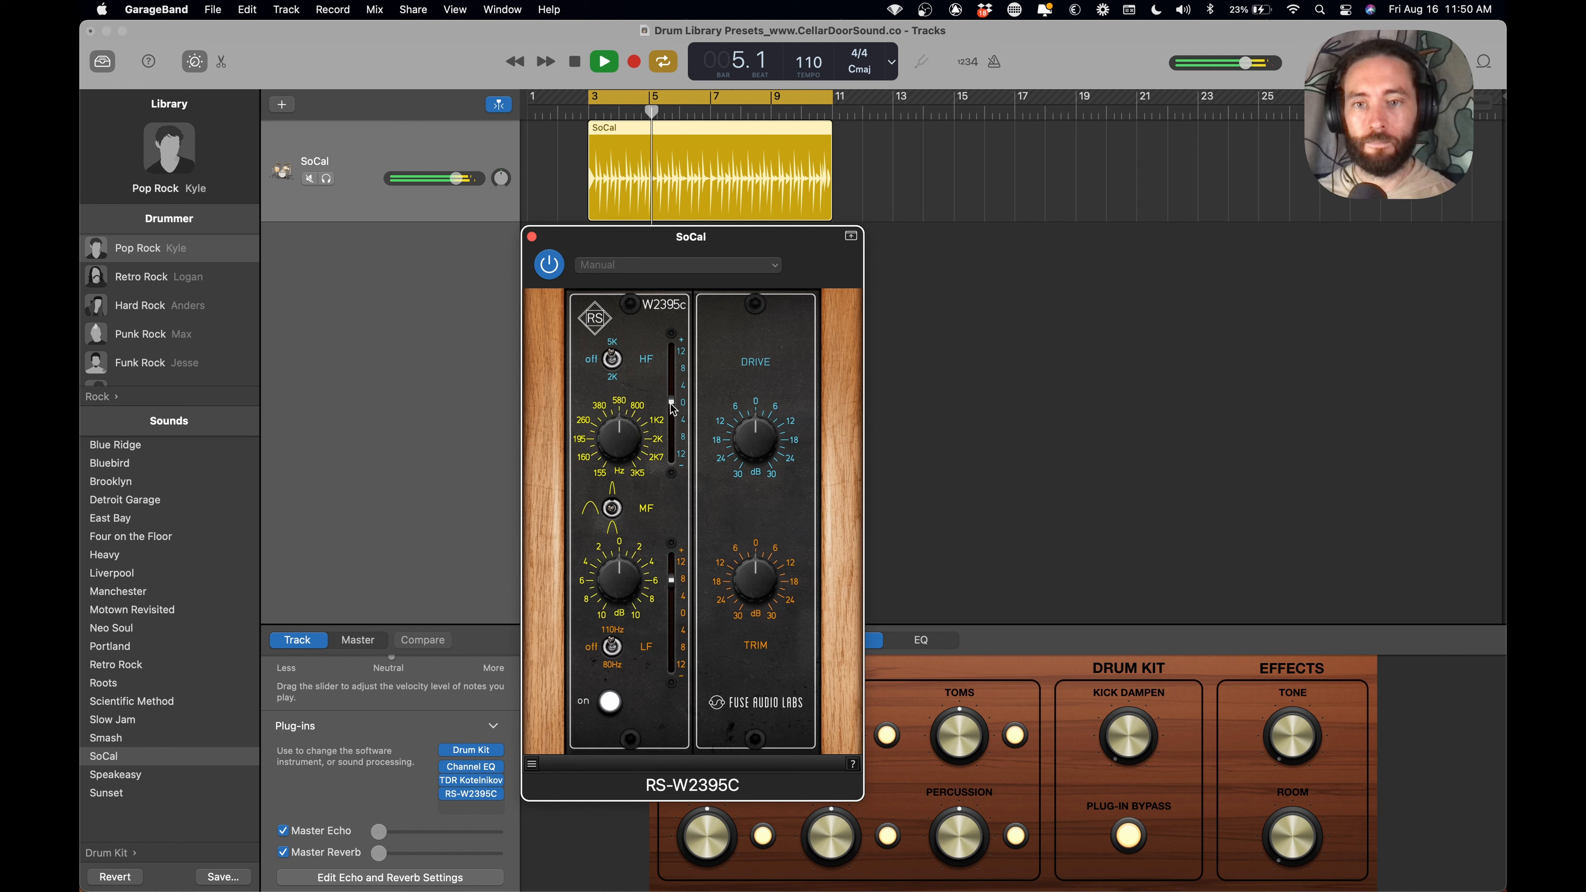
left_click_drag(672, 402, 674, 383)
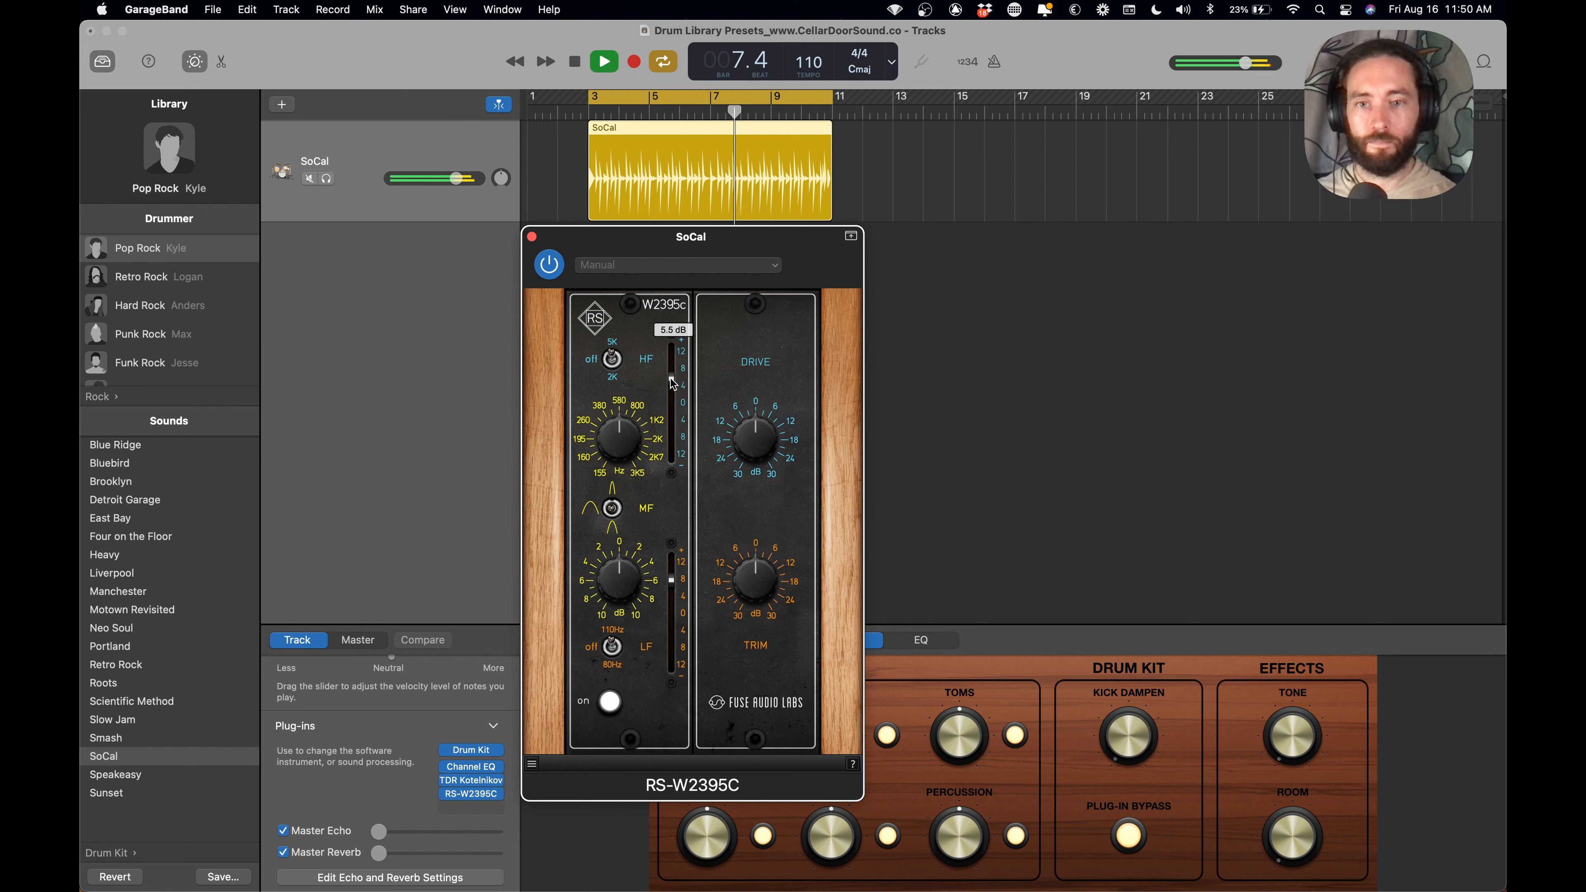
left_click_drag(754, 438, 744, 309)
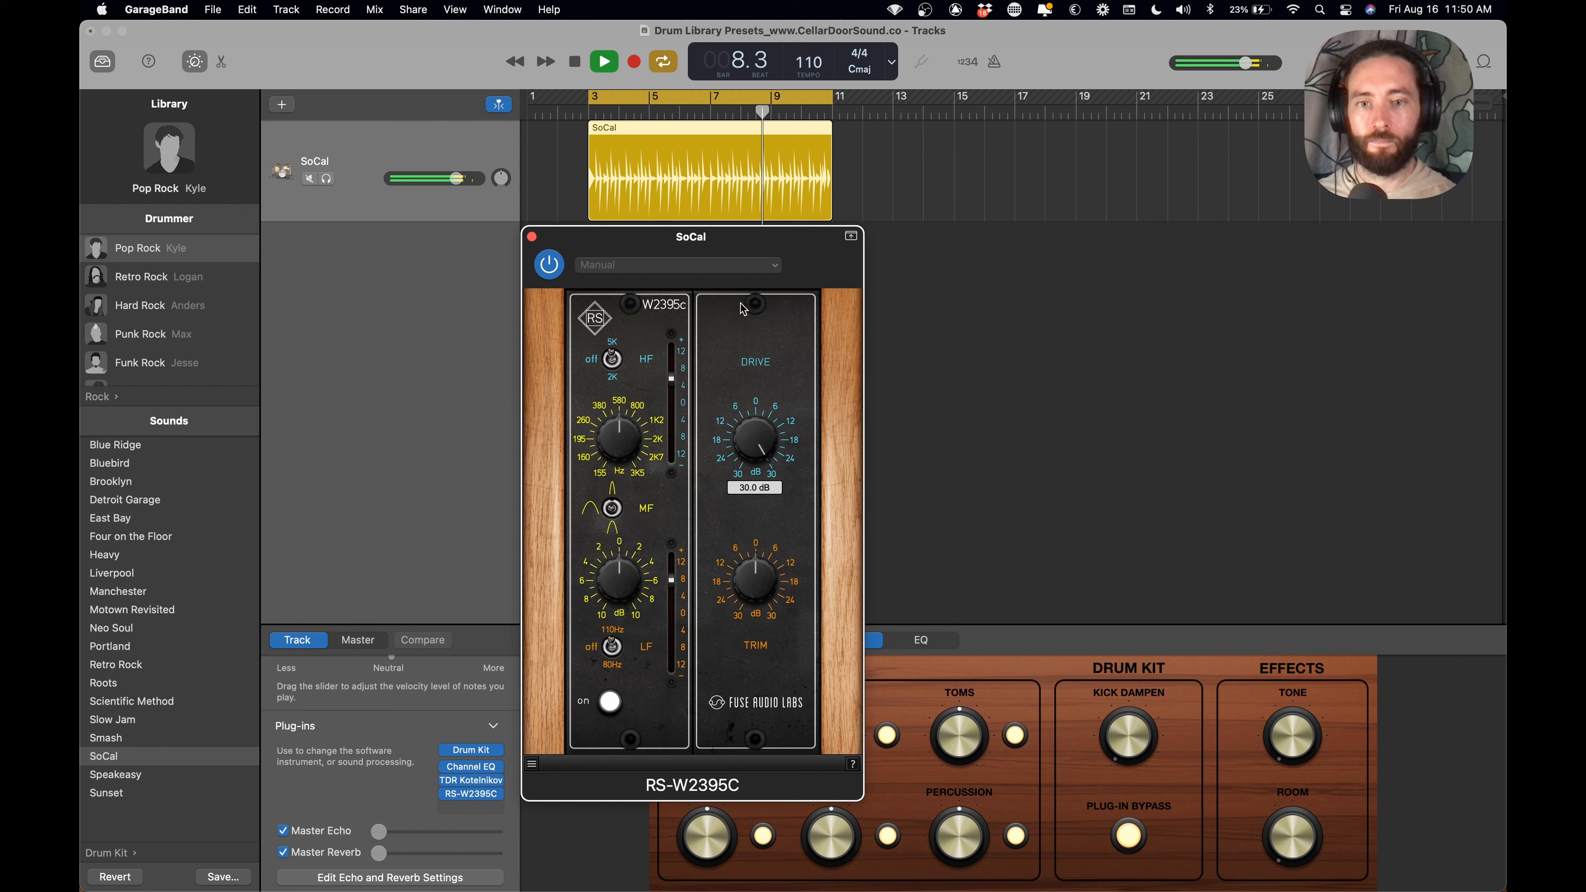
left_click_drag(755, 437, 762, 497)
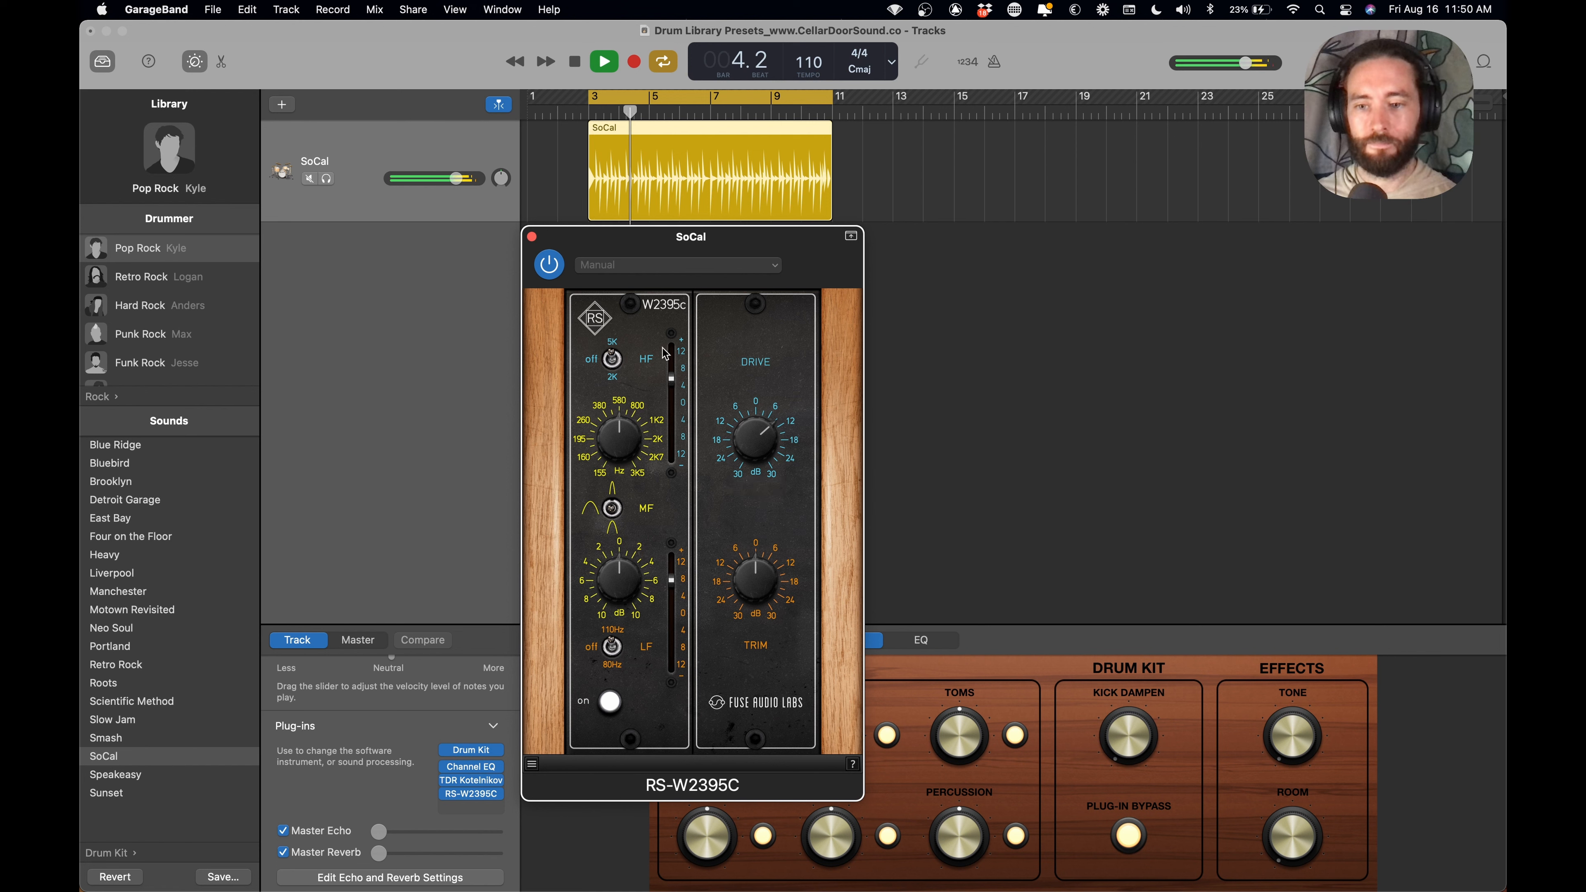
- Compare the drums with the RS-W2395C off and on, and stop playback
left_click(551, 267)
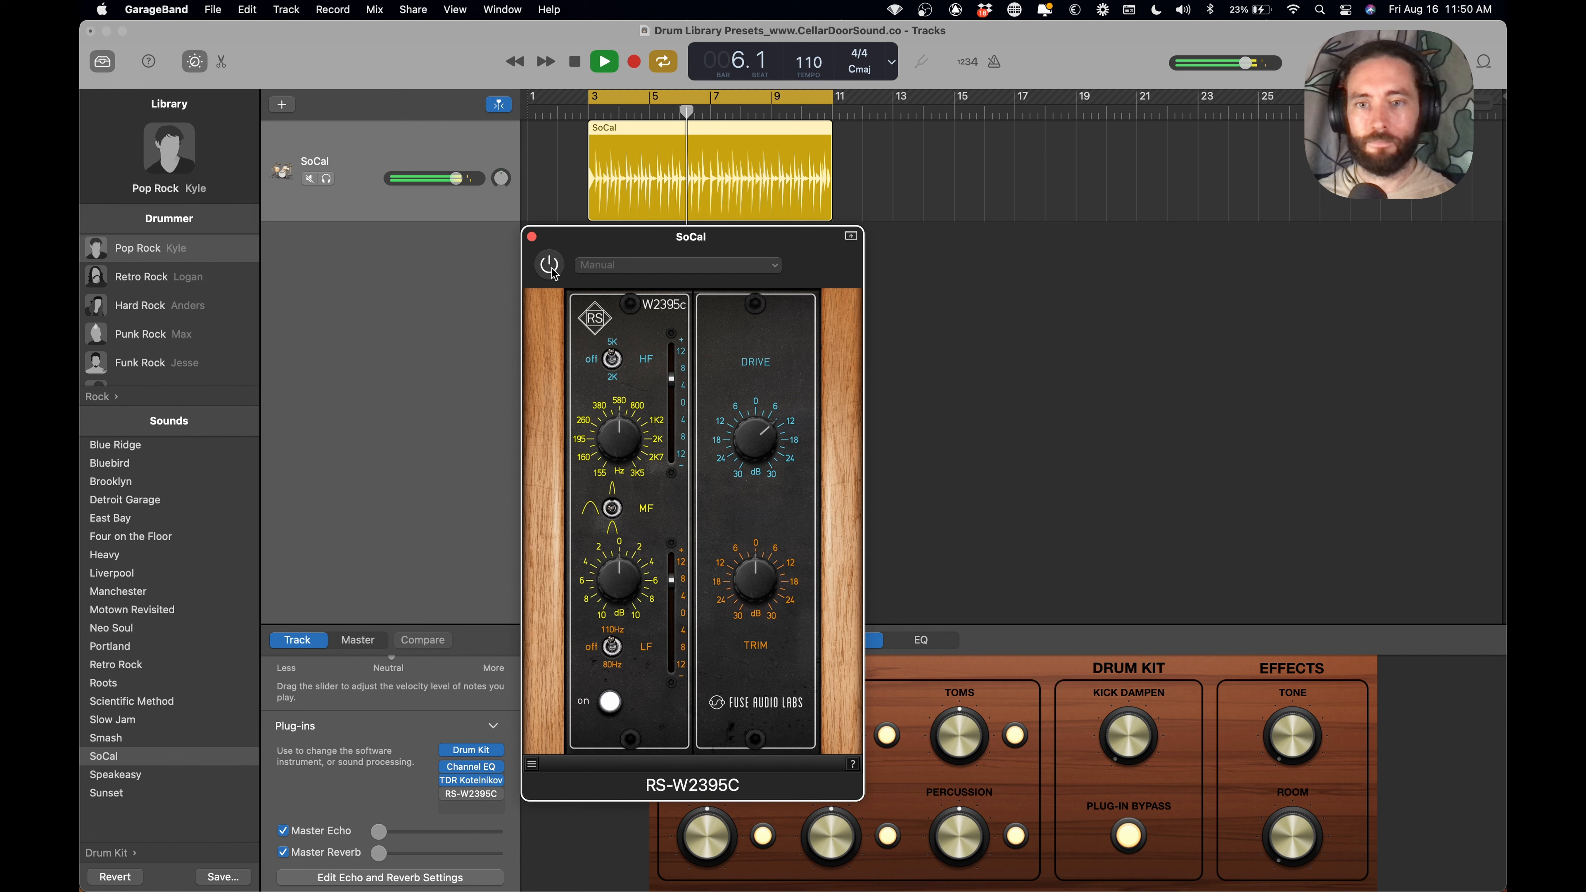
left_click(552, 270)
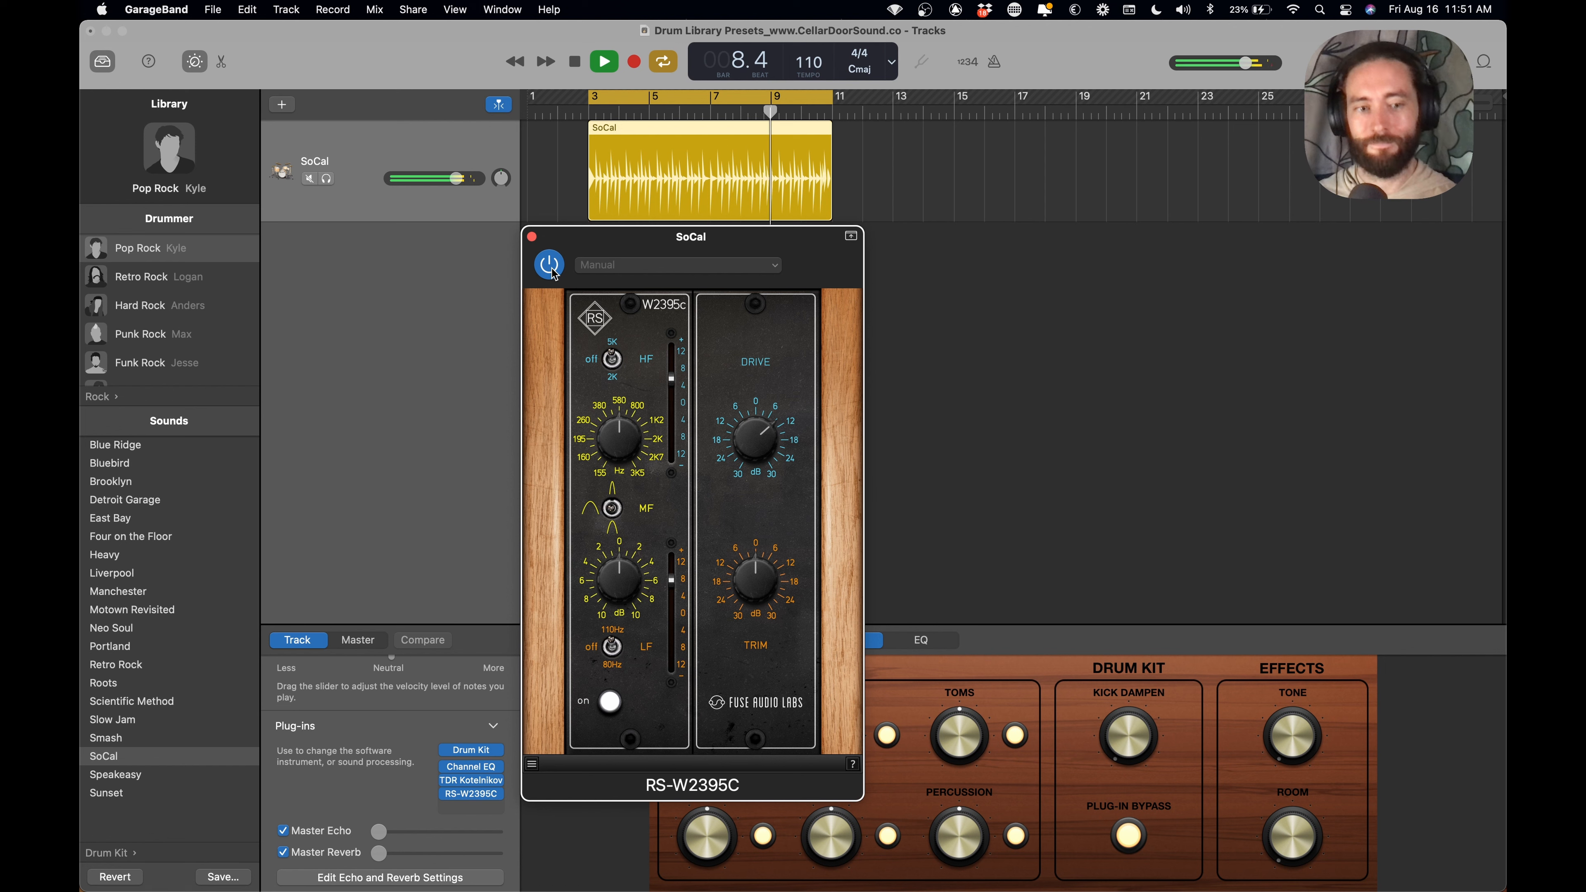
key("space")
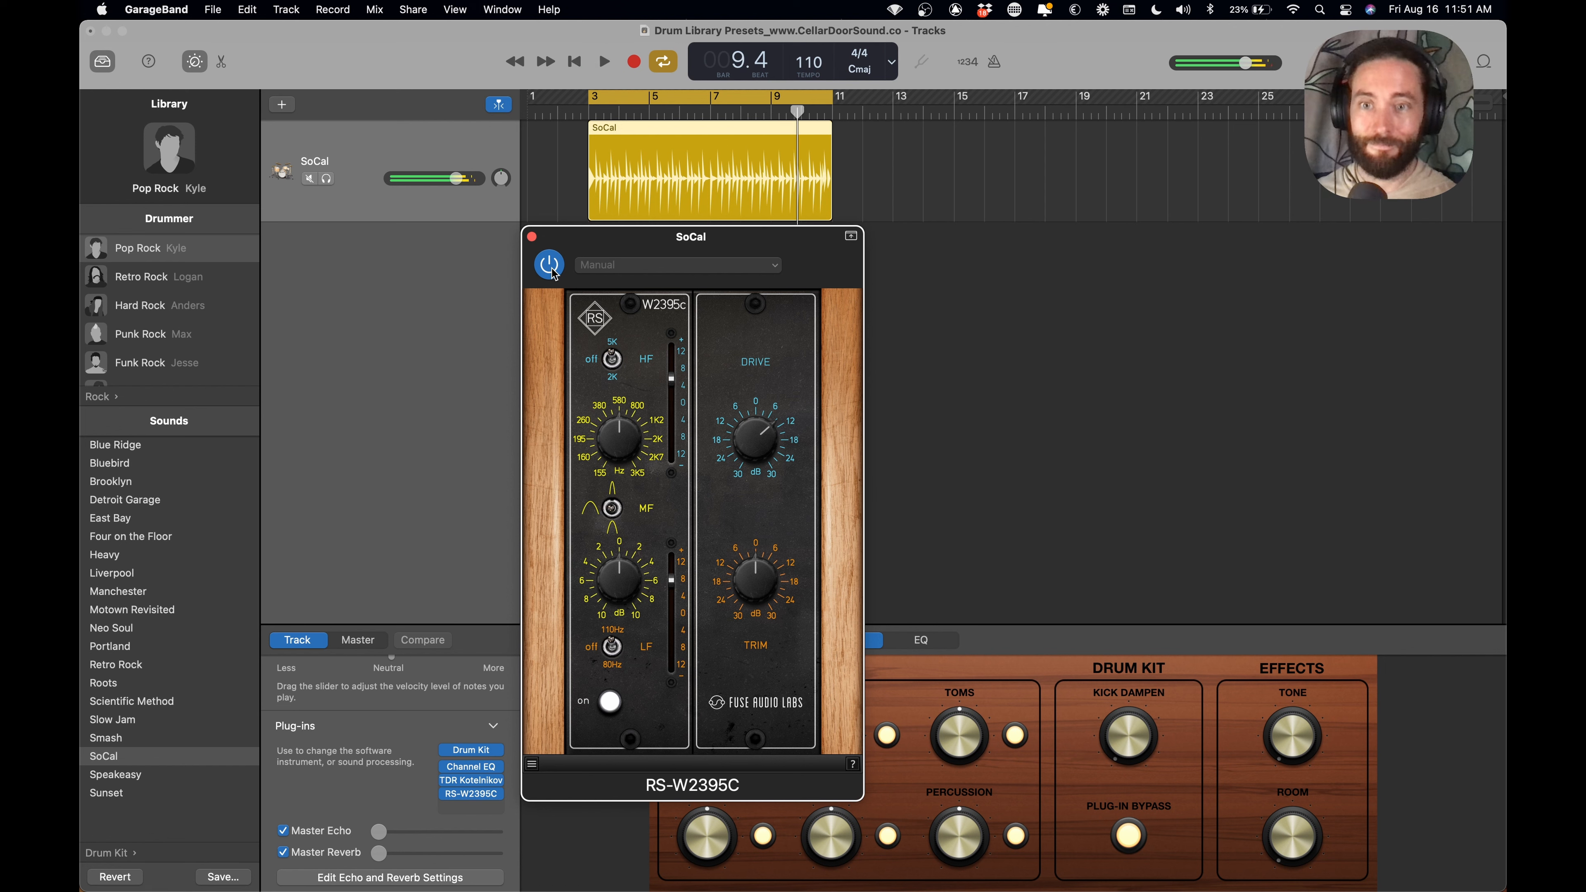
- Close the RS-W2395C window and play the drum region from the start of the cycle range
left_click(531, 237)
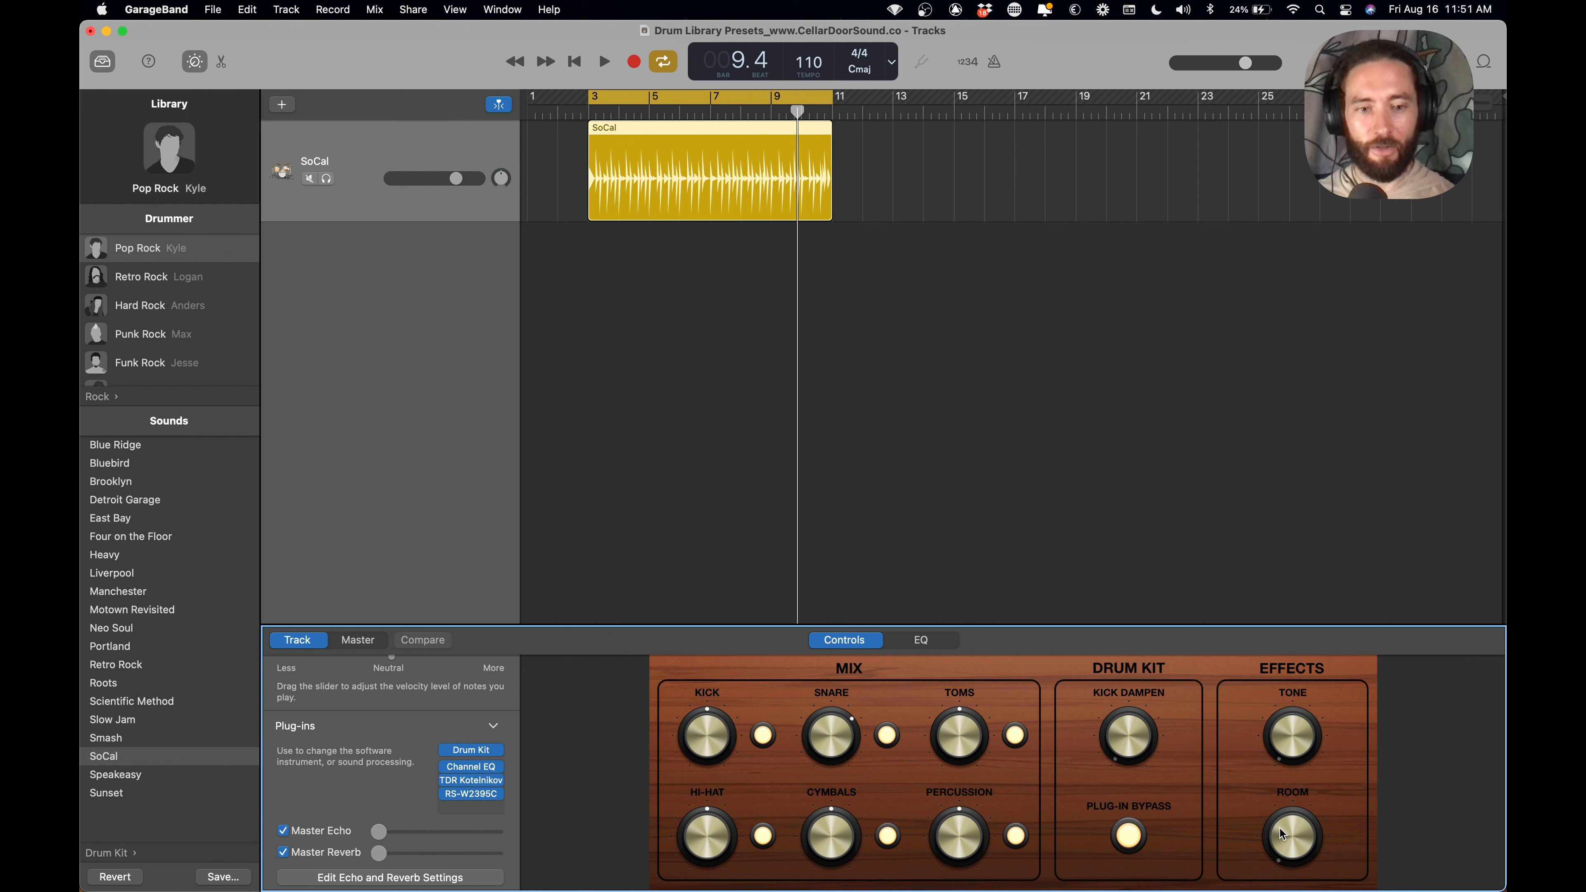
key("space")
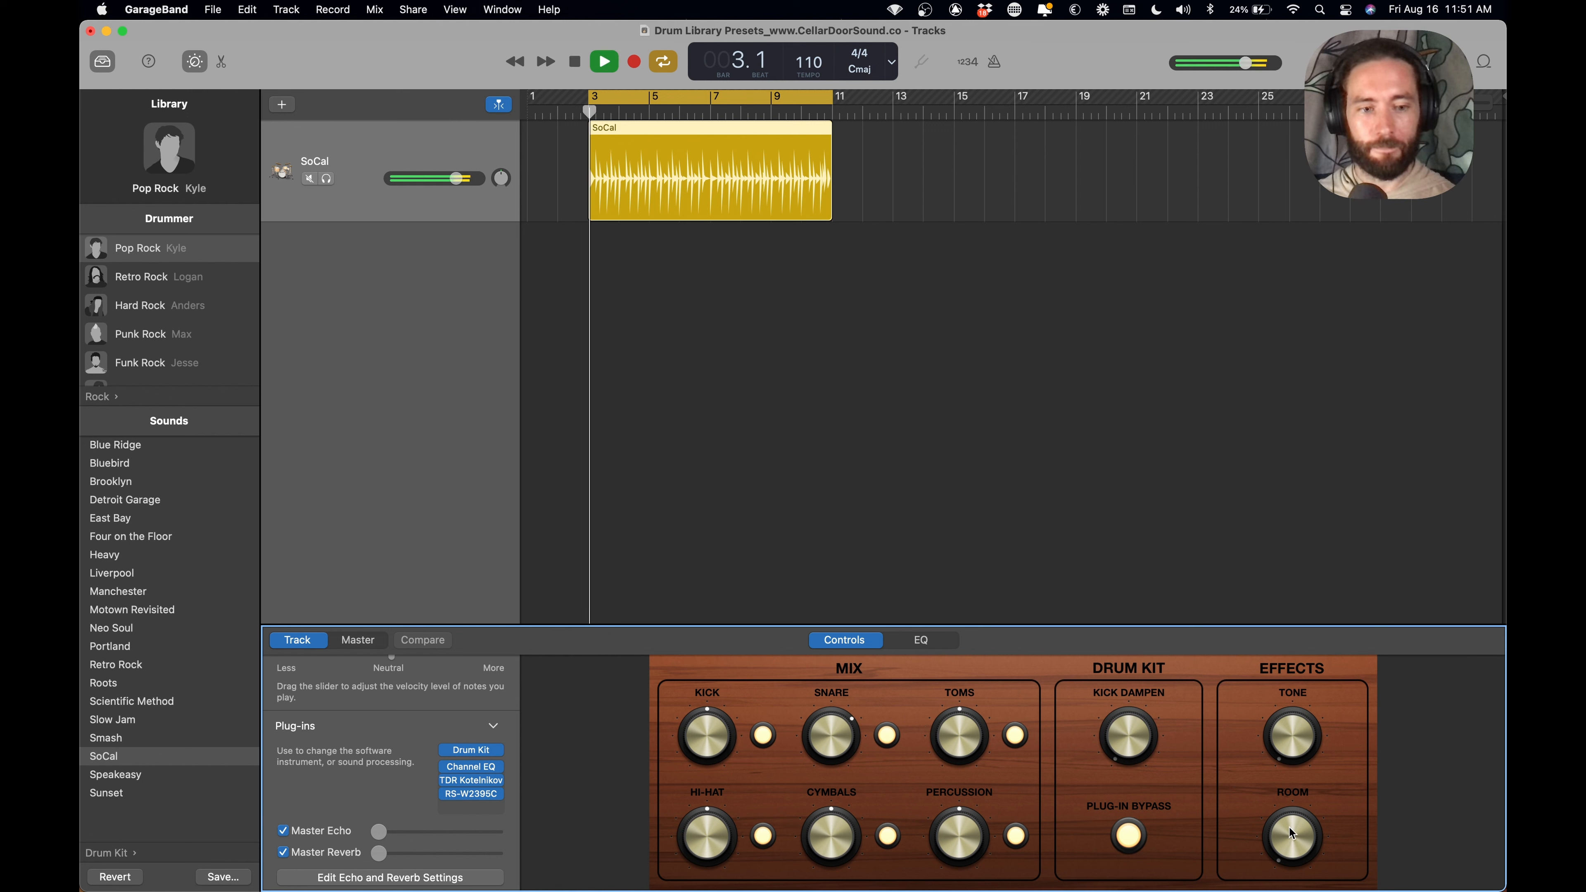
- Raise the drum kit's Room effect to roughly a quarter of its range during playback, and stop playback
left_click(1290, 829, "alt")
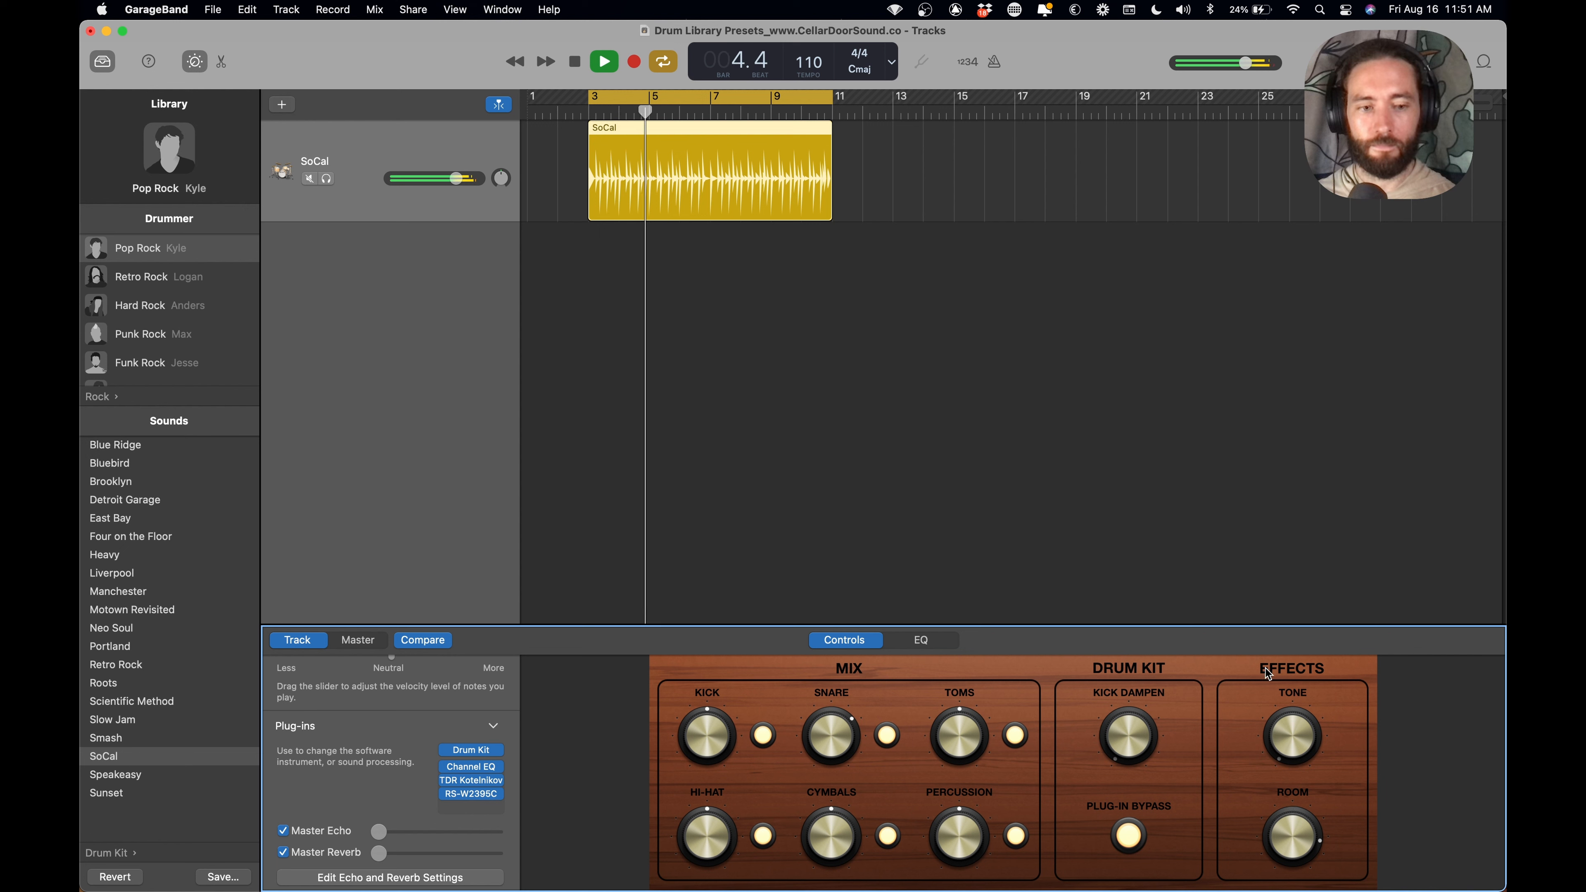
left_click_drag(1282, 742, 1288, 768)
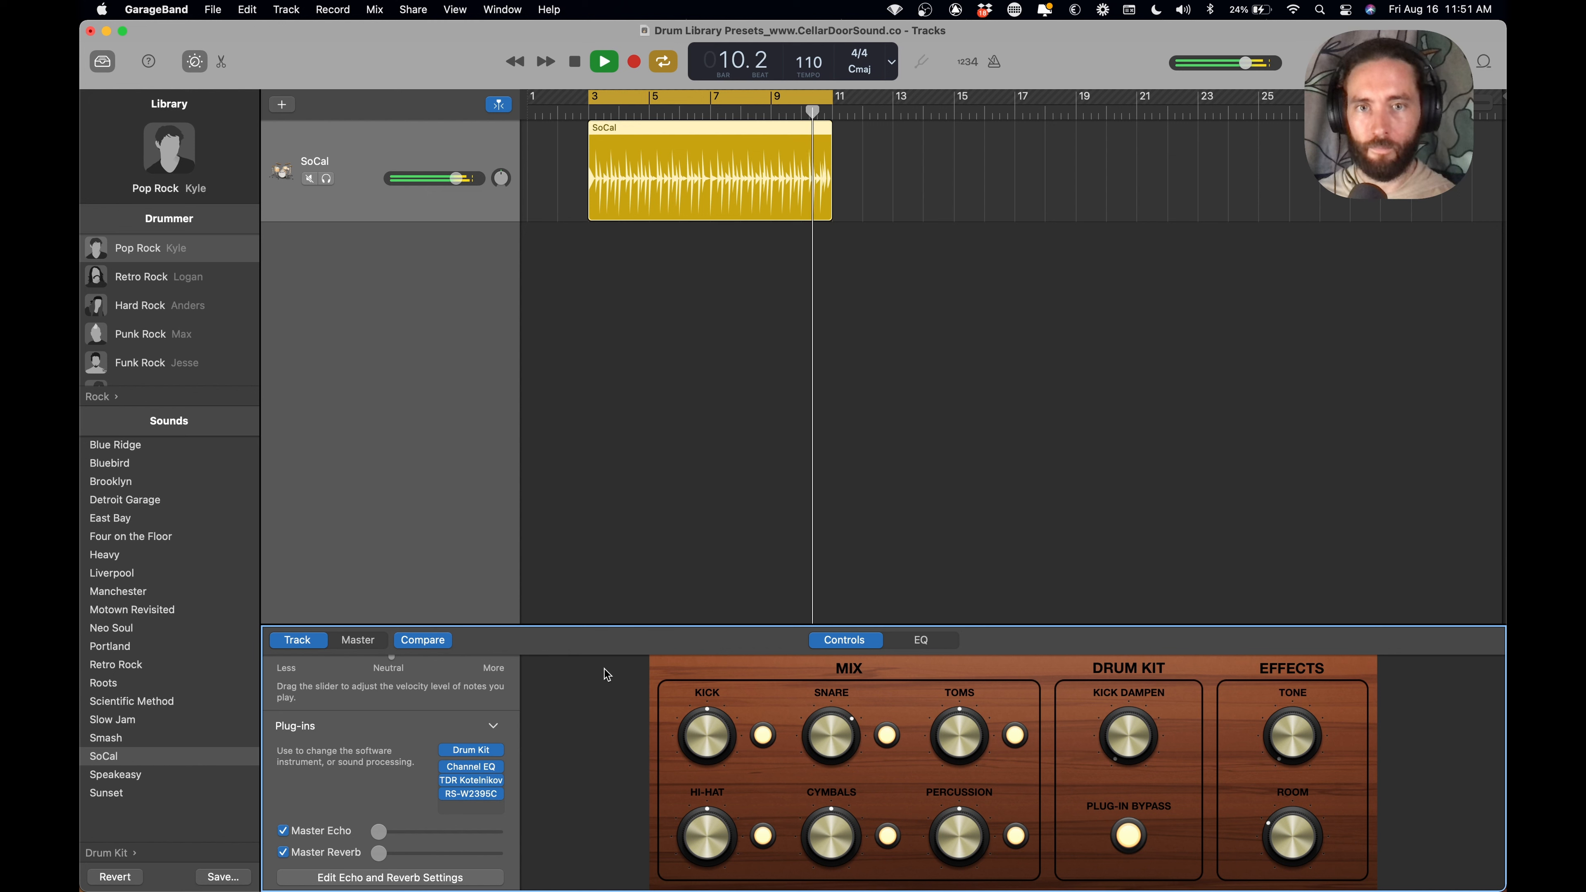
key("space")
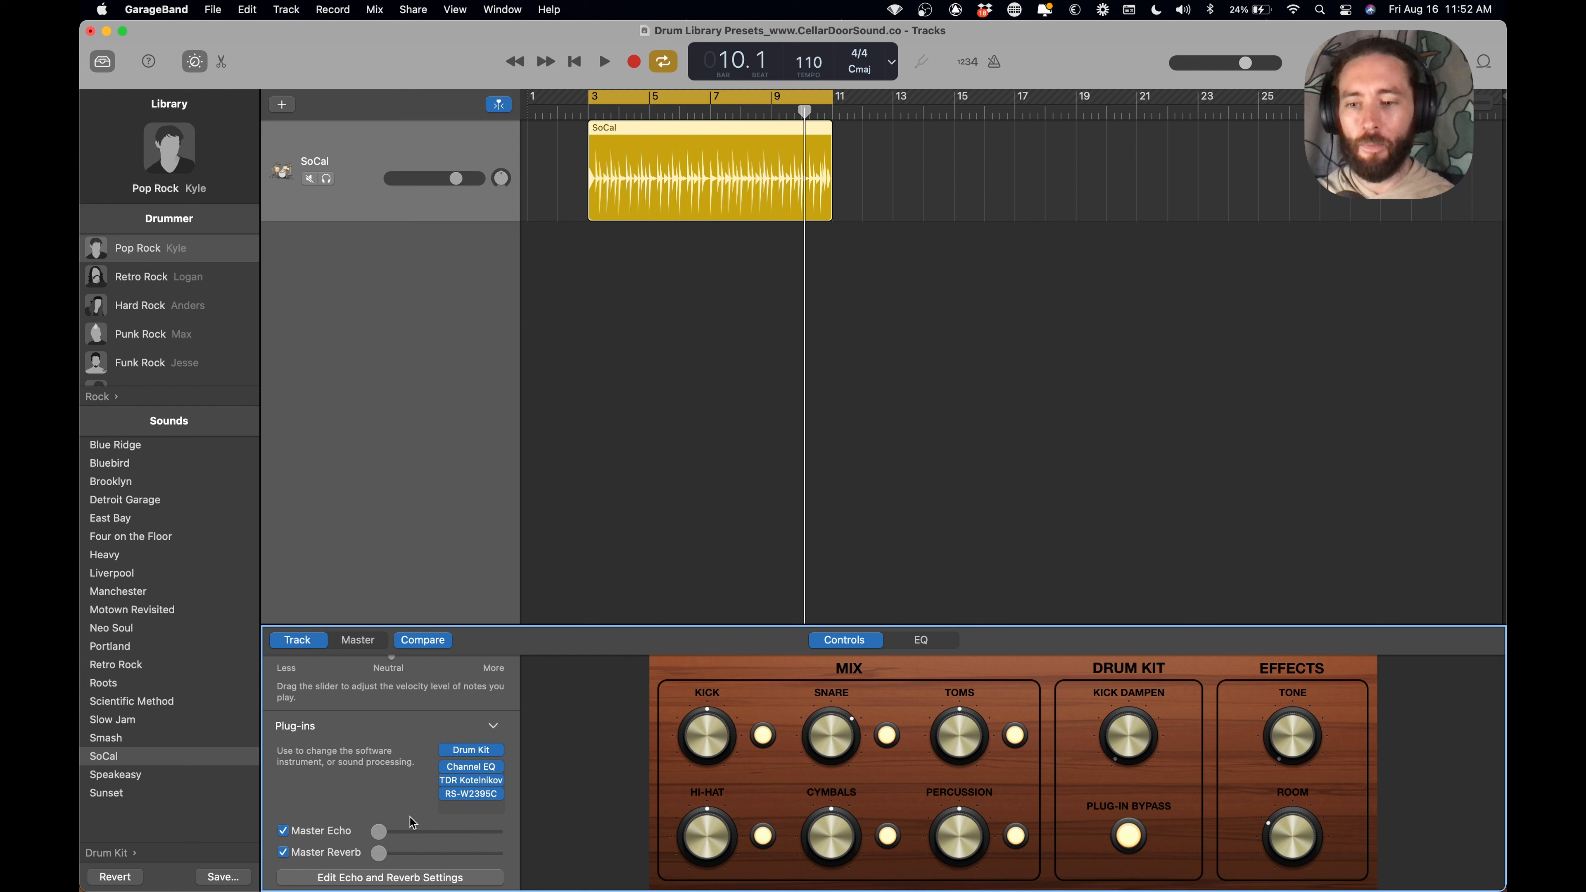
- Compare the drums with Channel EQ, TDR Kotelnikov and RS-W2395C bypassed and enabled, leaving all three on, and stop playback
left_click(446, 771)
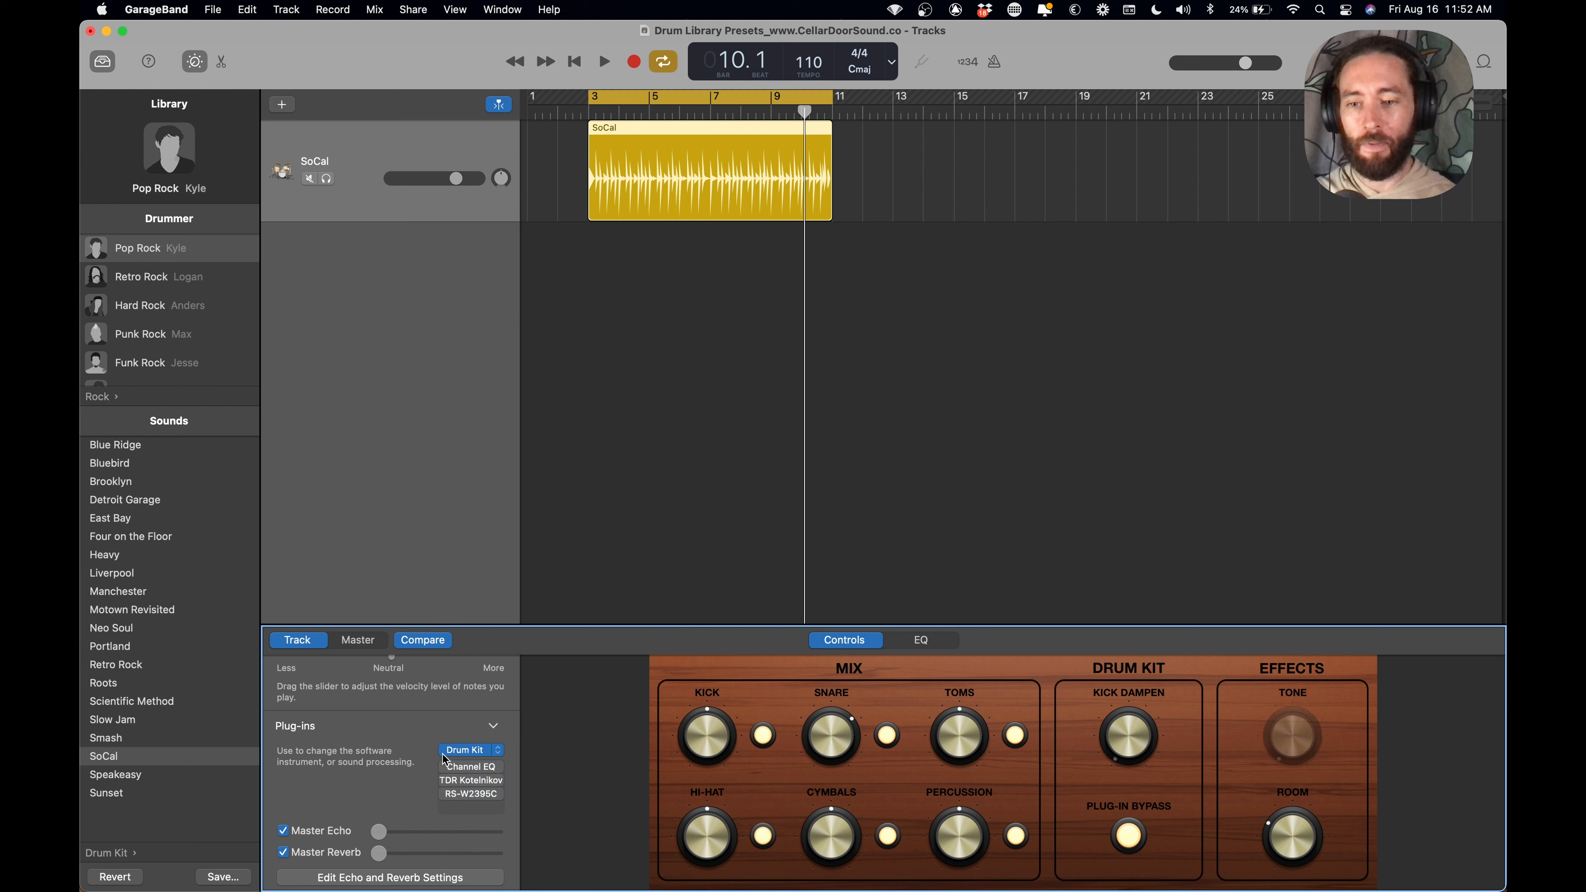
key("space")
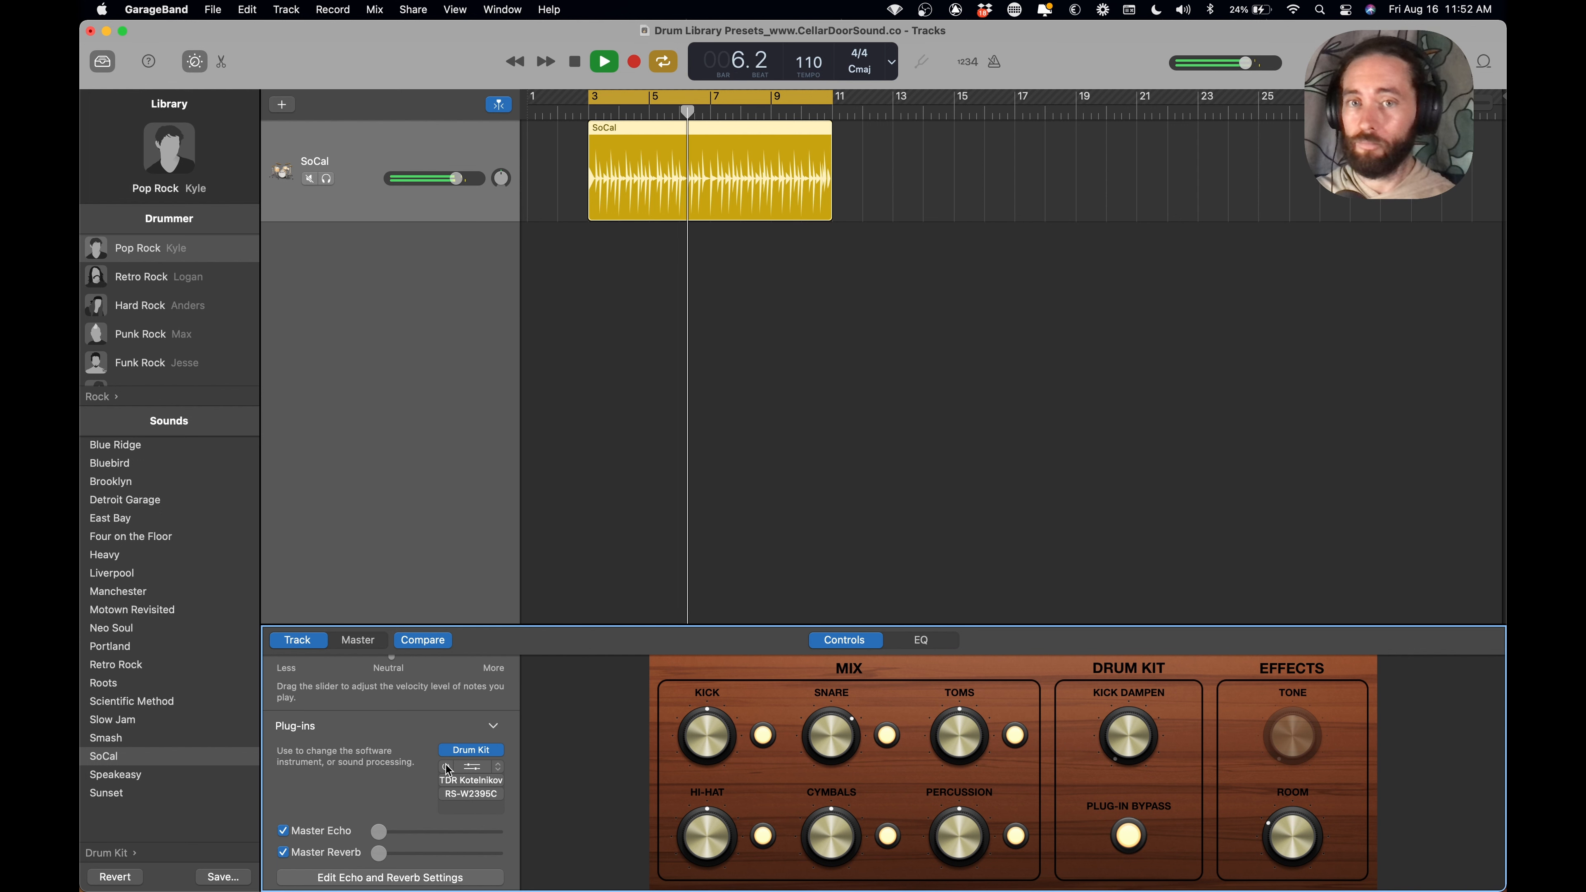
key("space")
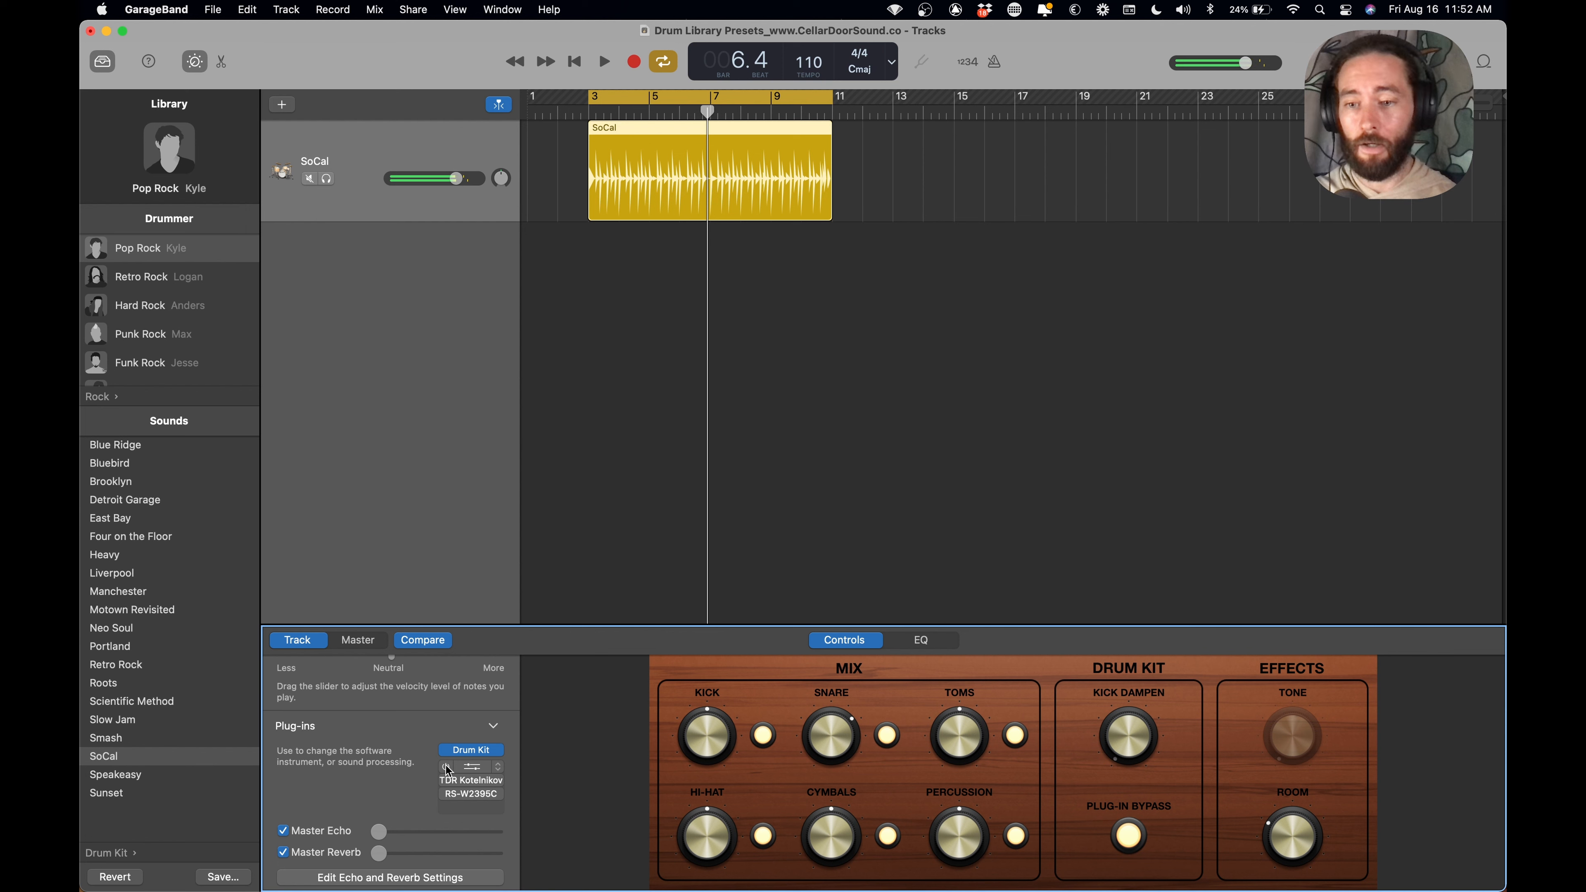
left_click(447, 767)
key("space")
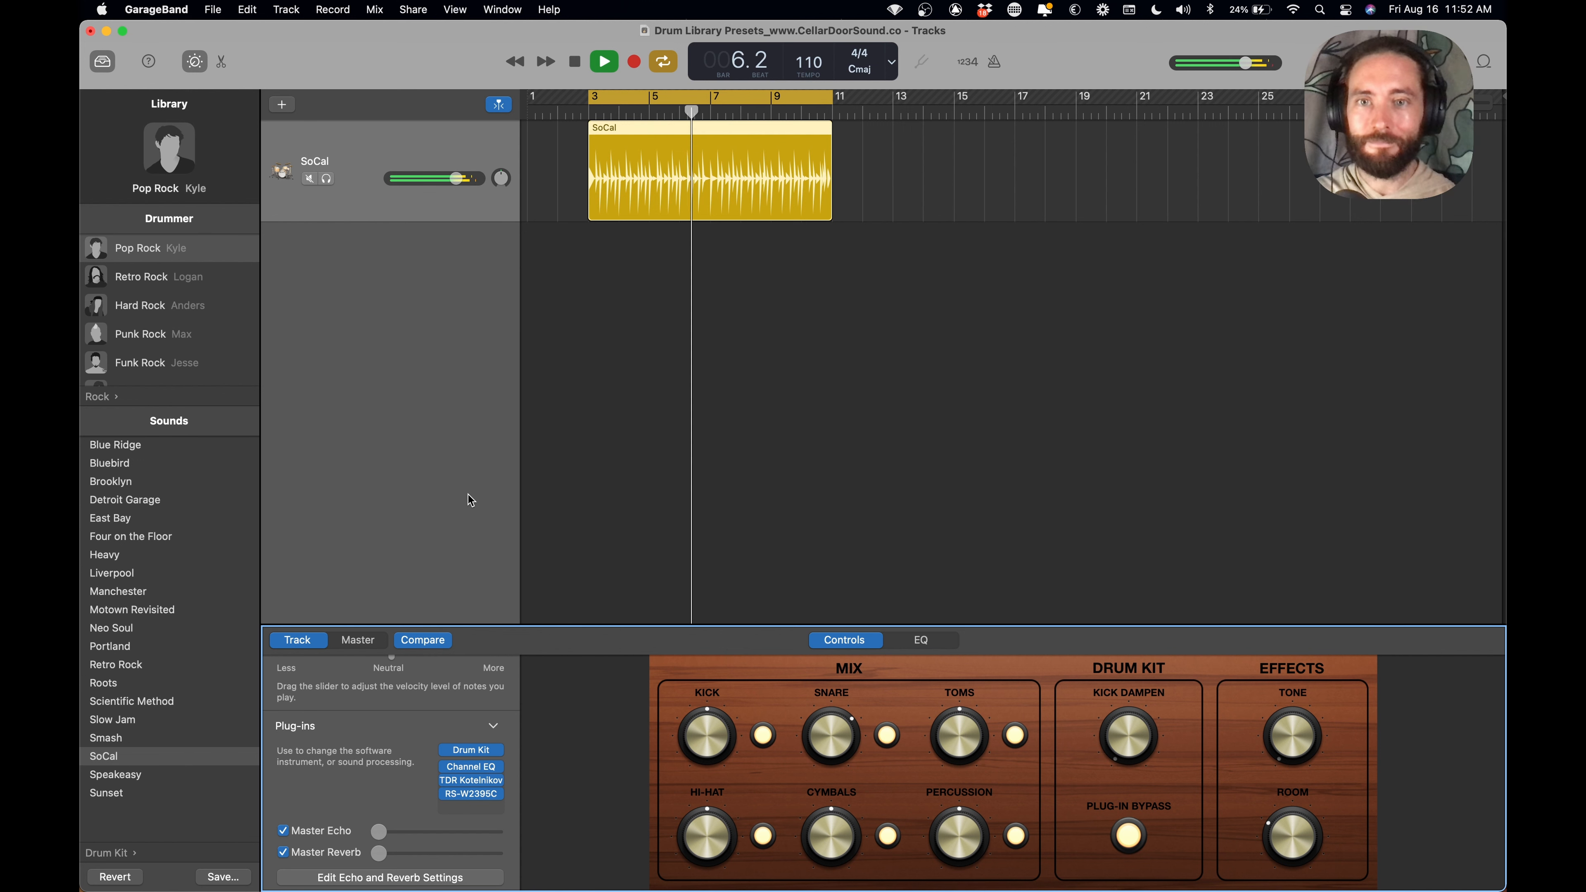
key("space")
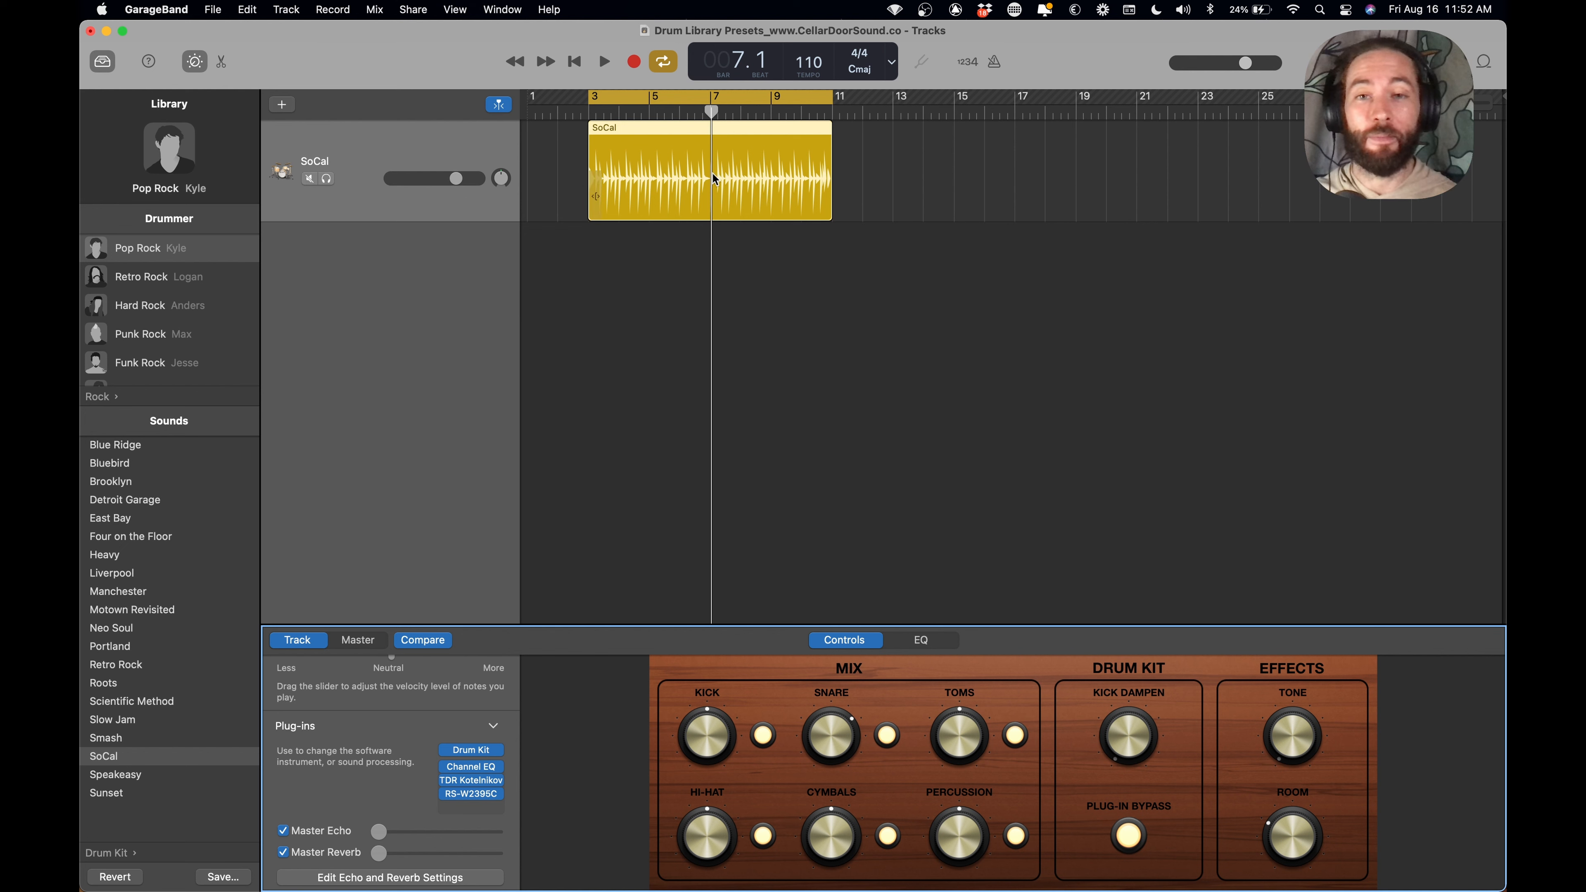
- Rename the SoCal drummer track as Big Pop Kit
left_click(387, 146)
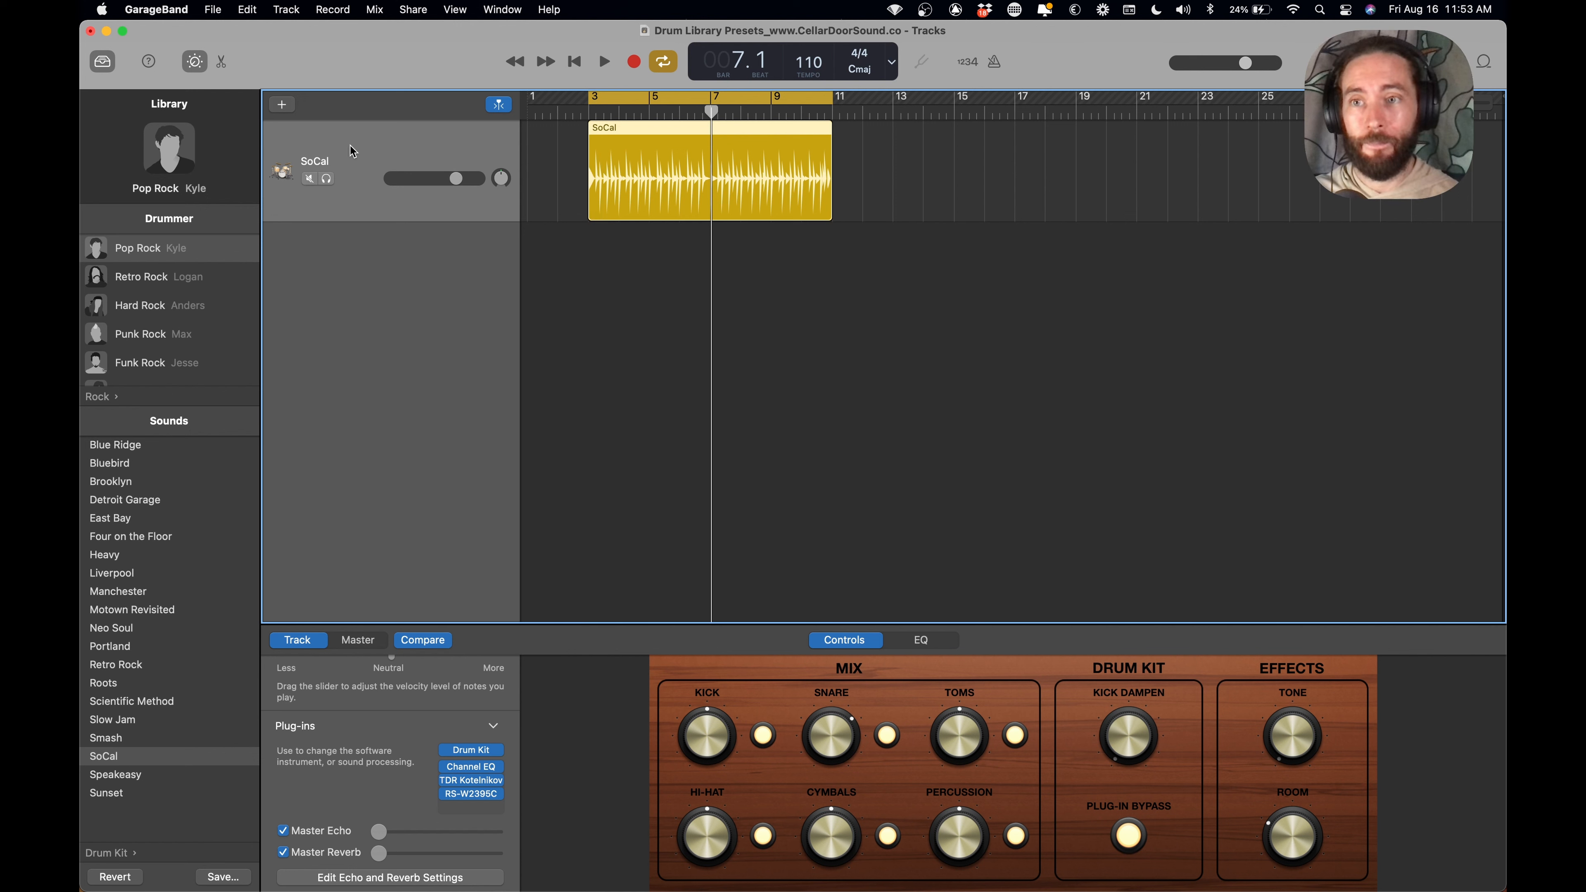
double_click(329, 165)
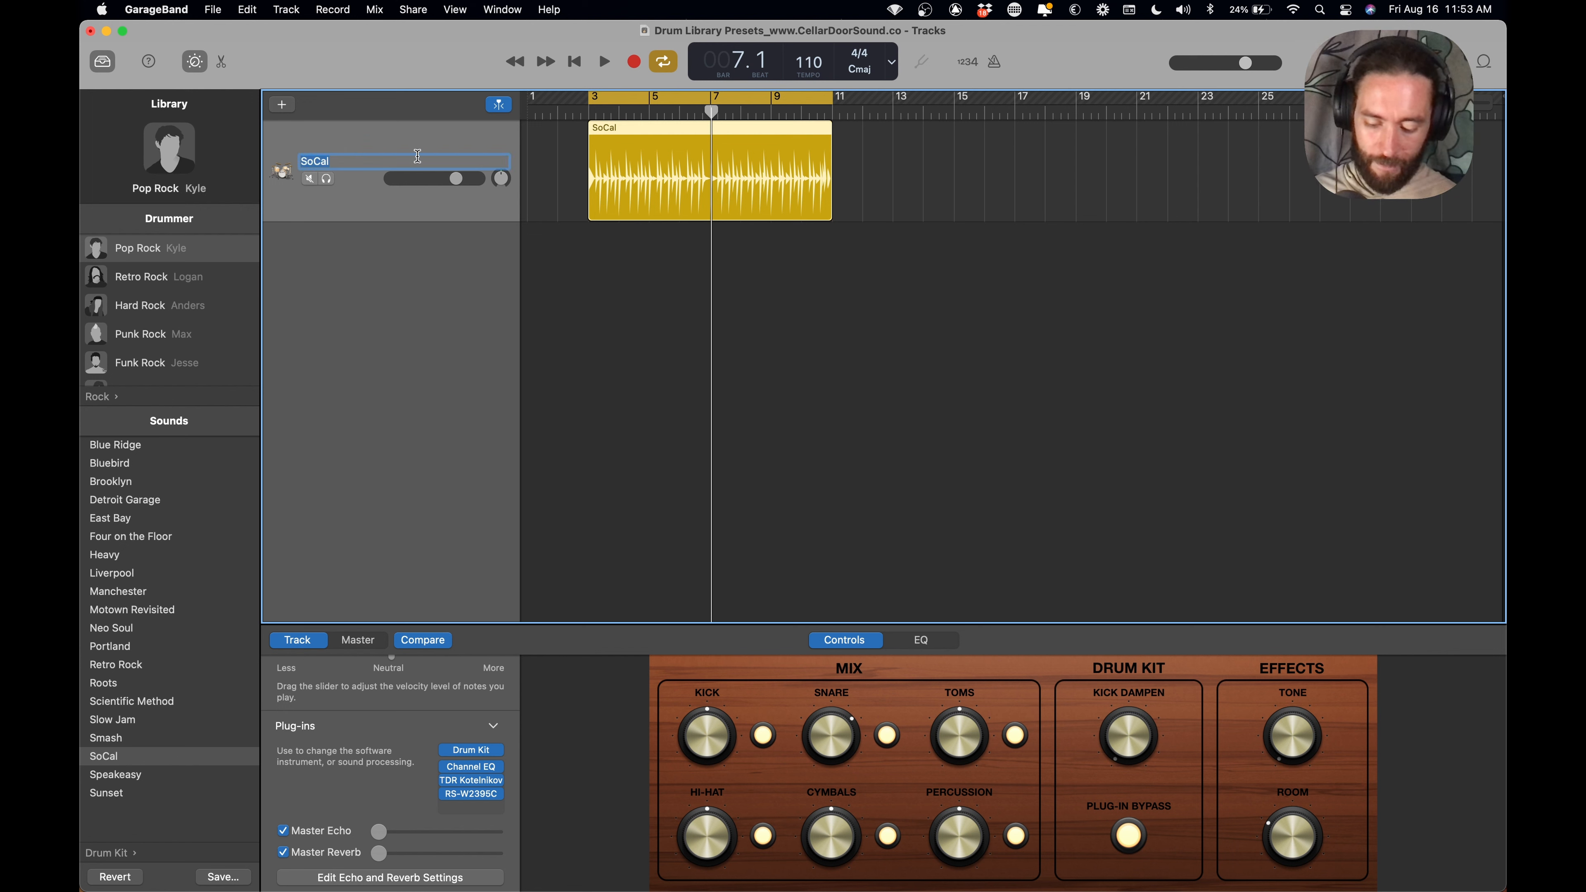
type("Big Pop Kit")
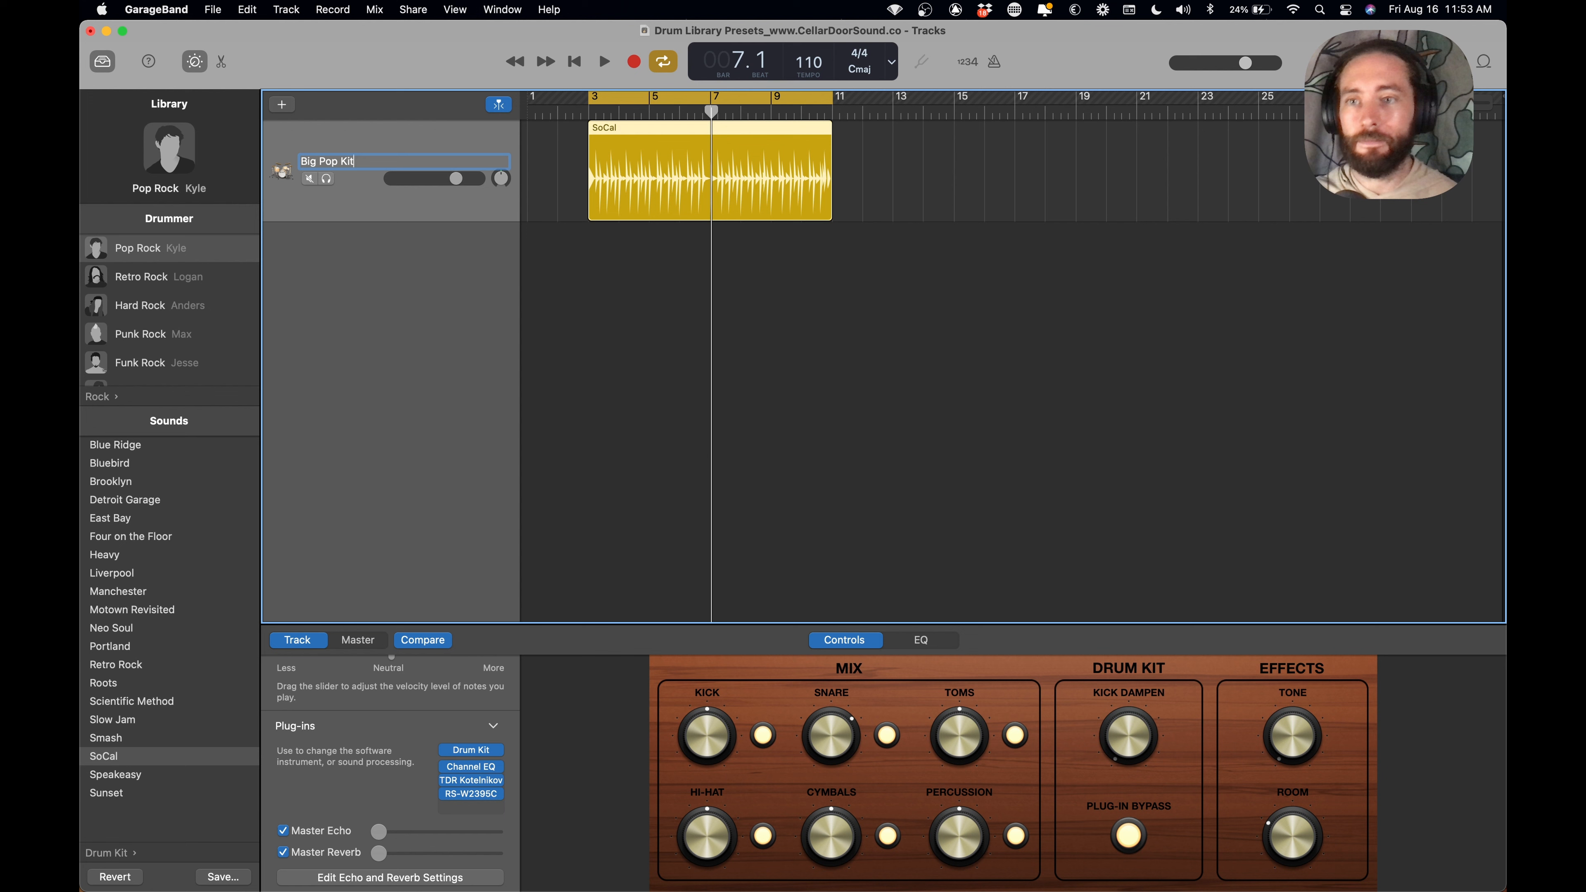
key("Return")
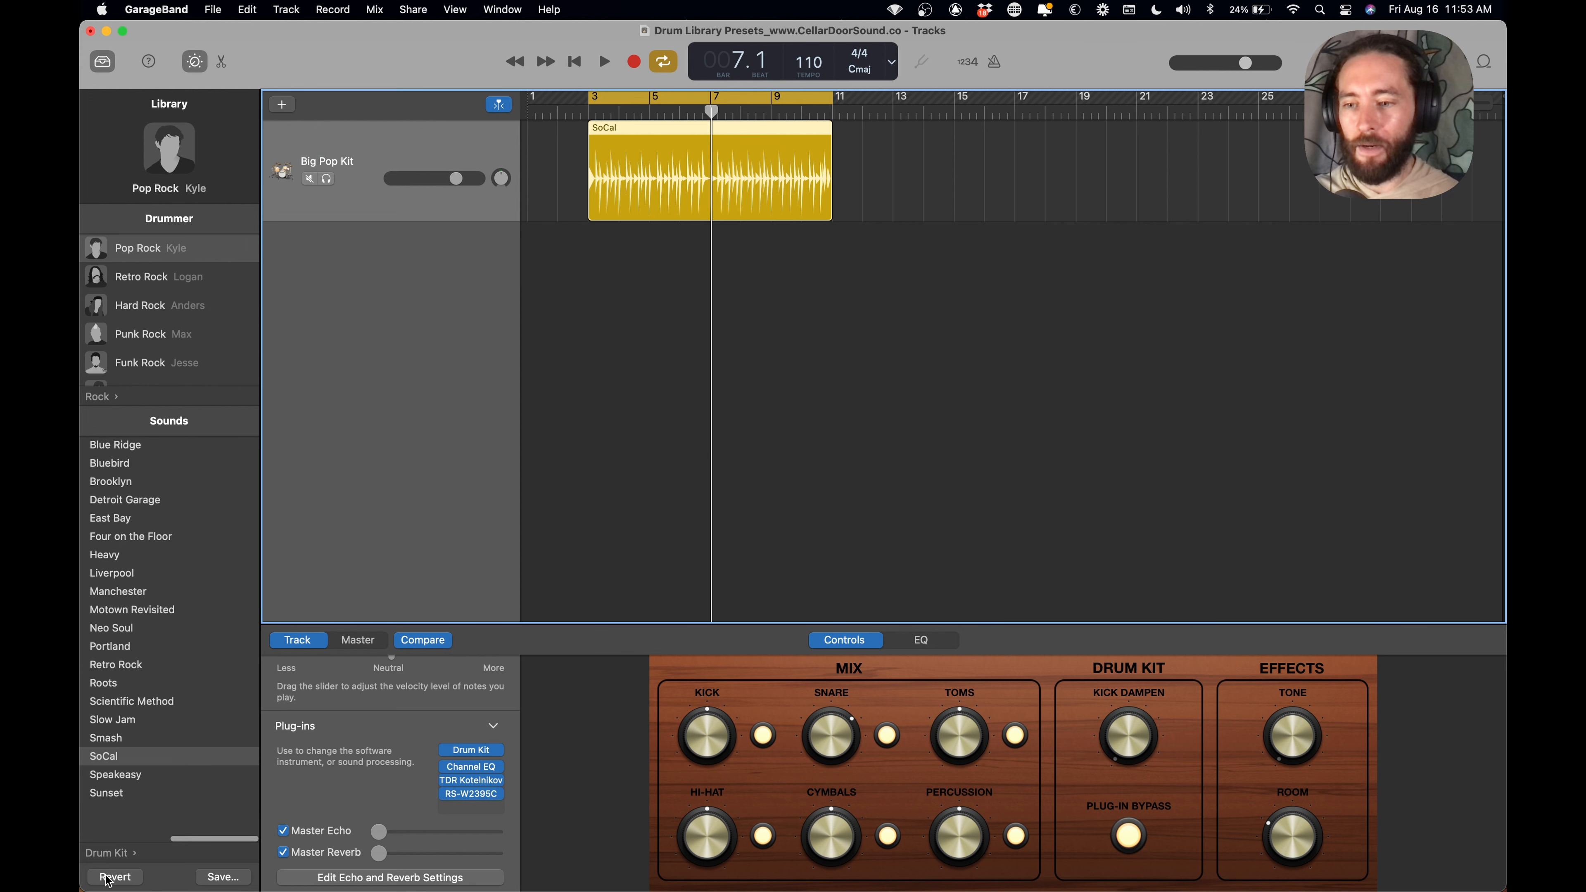
- Save the track's sound as the patch Big Pop Kit in a new JW Drums folder inside the Instrument folder
left_click(111, 64)
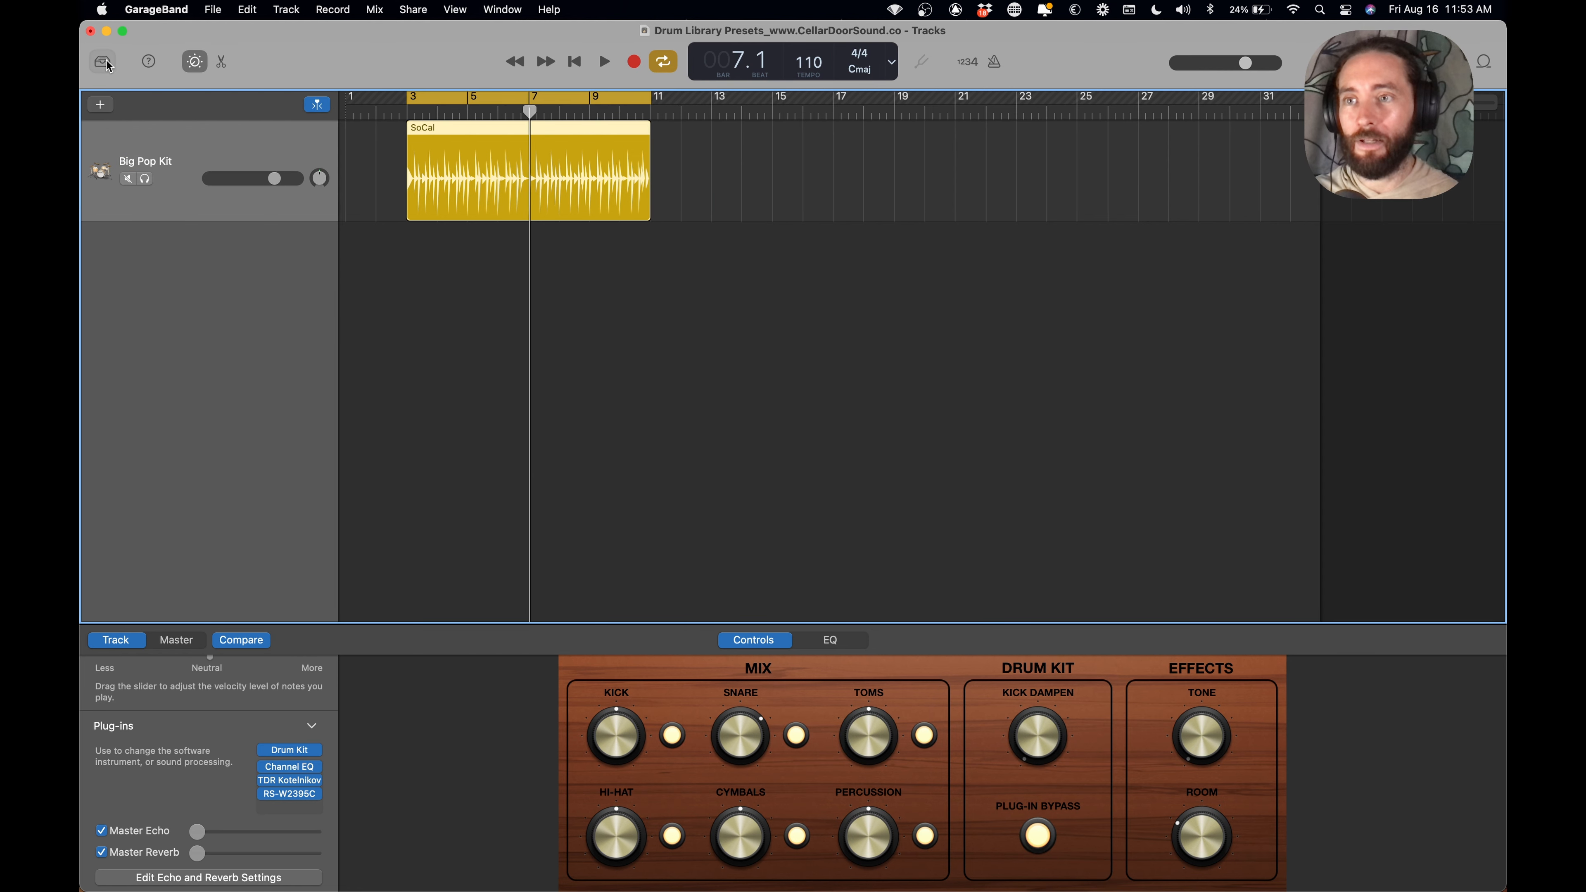
left_click(109, 65)
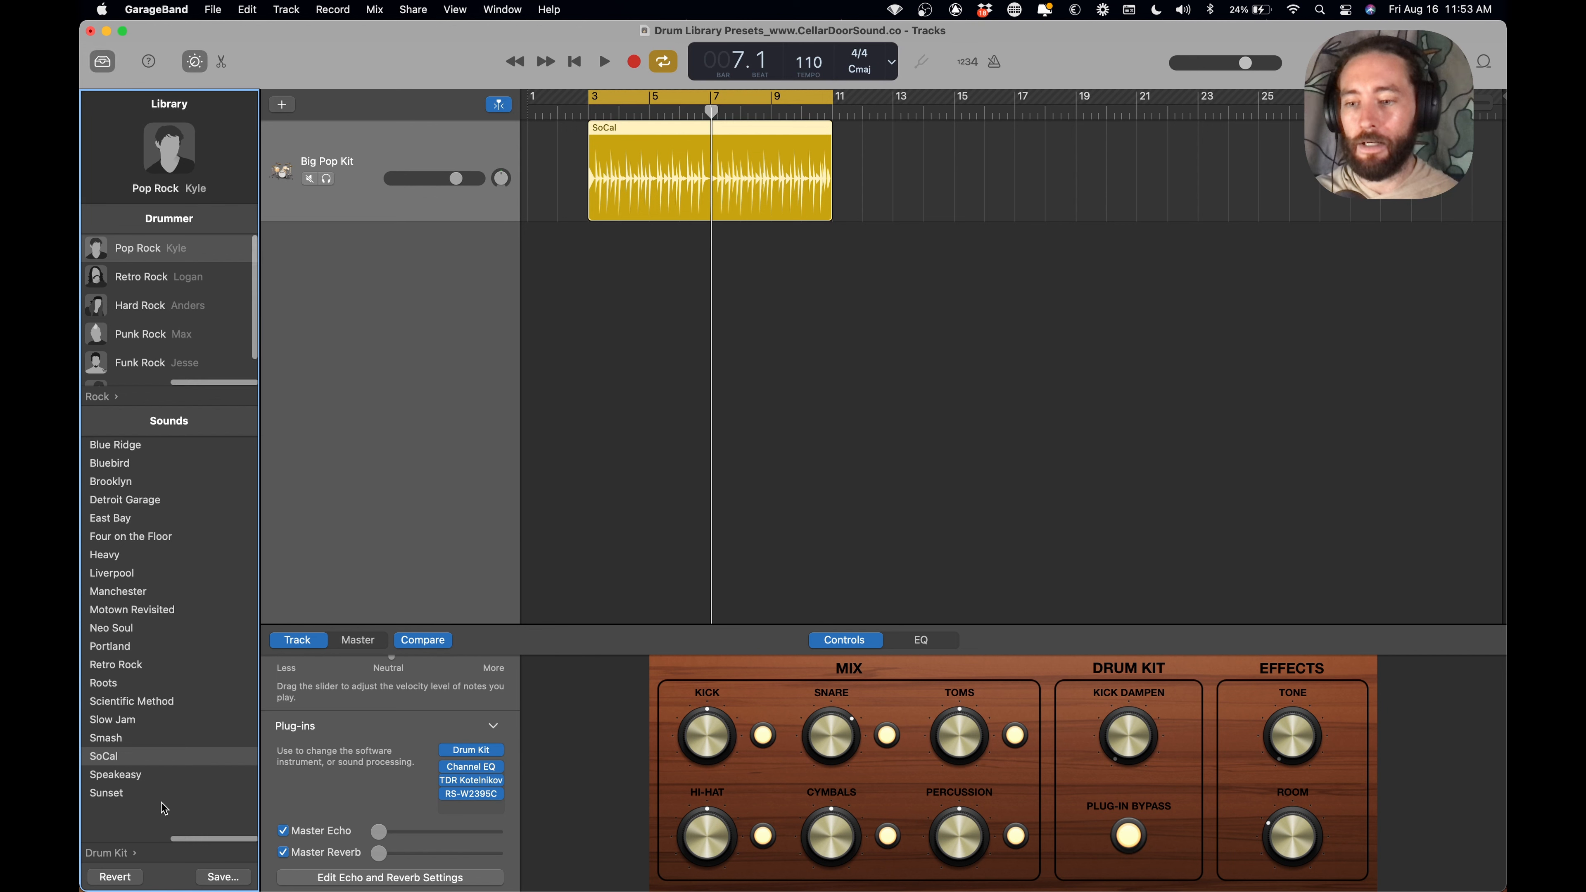
left_click(222, 878)
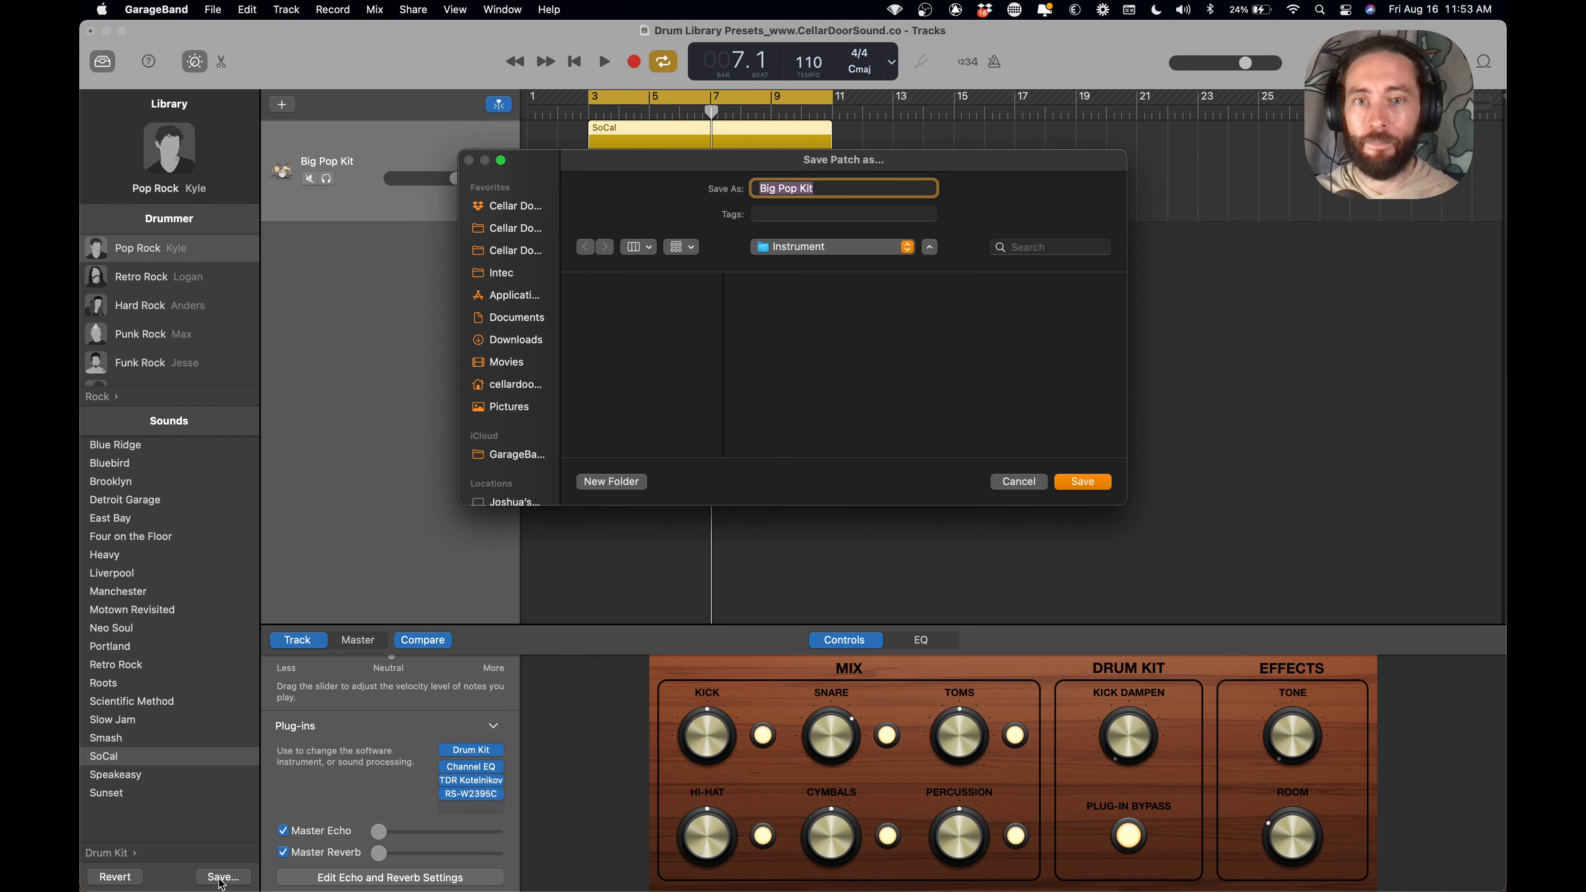
left_click(840, 247)
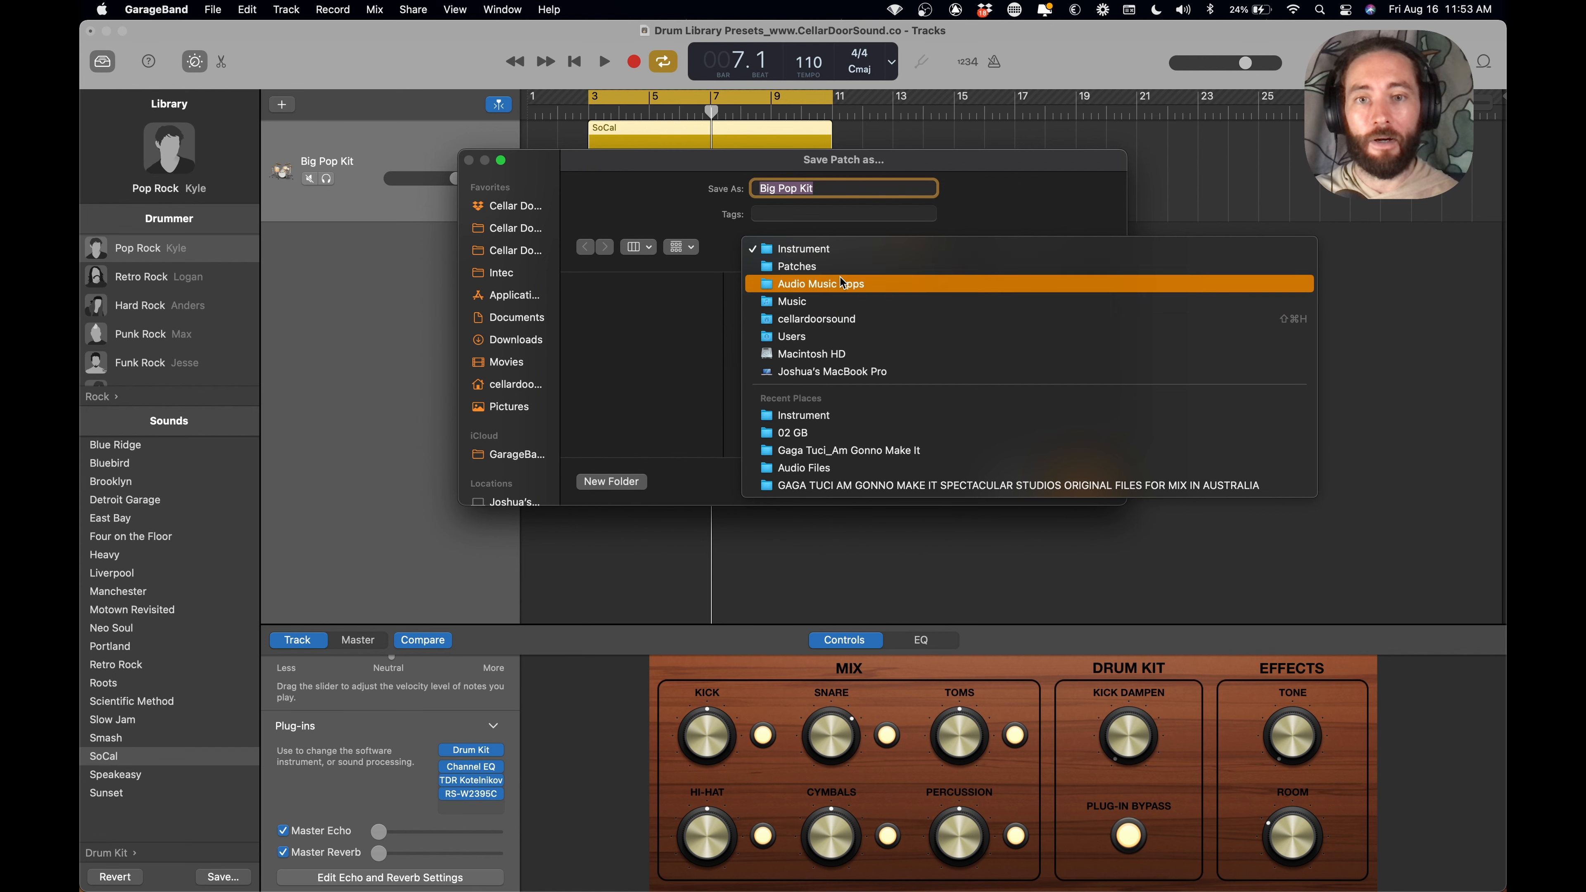
left_click(680, 203)
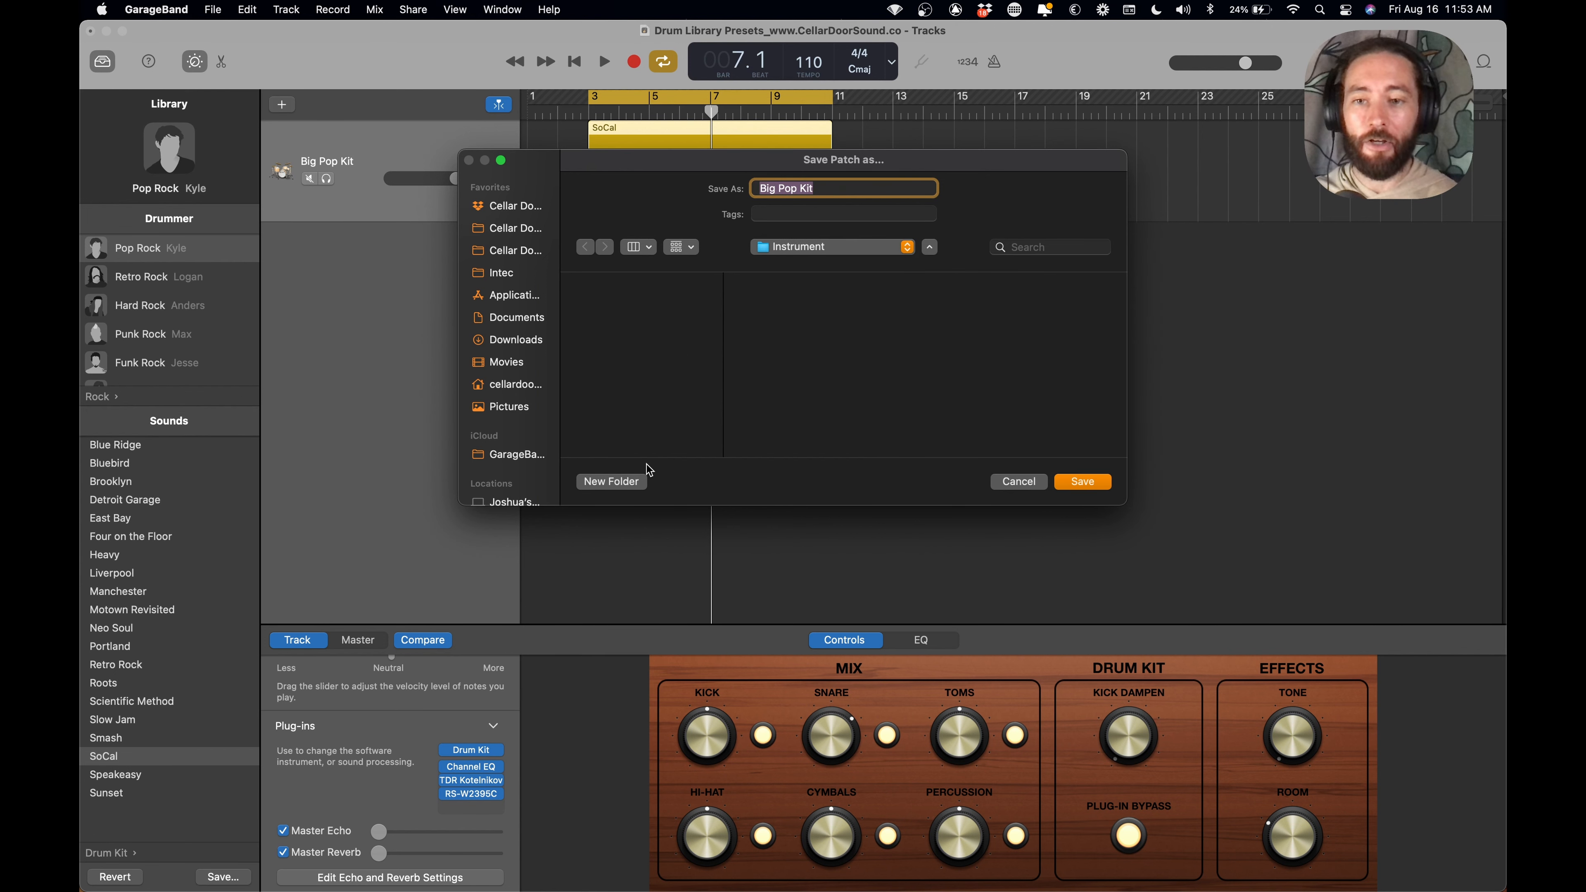
left_click(619, 480)
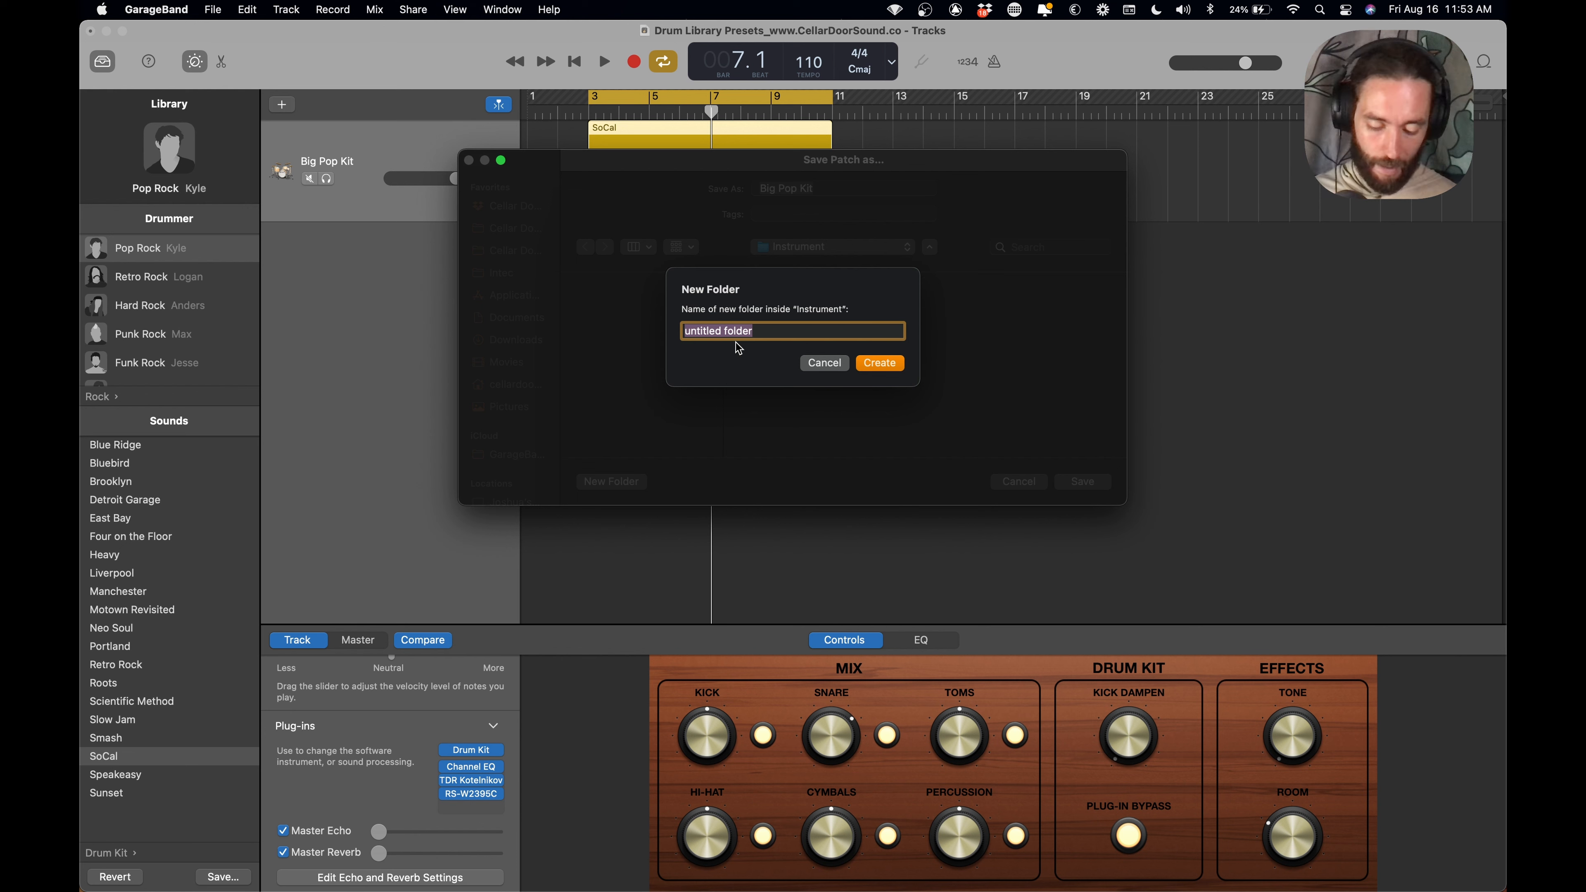
type("JW Drums")
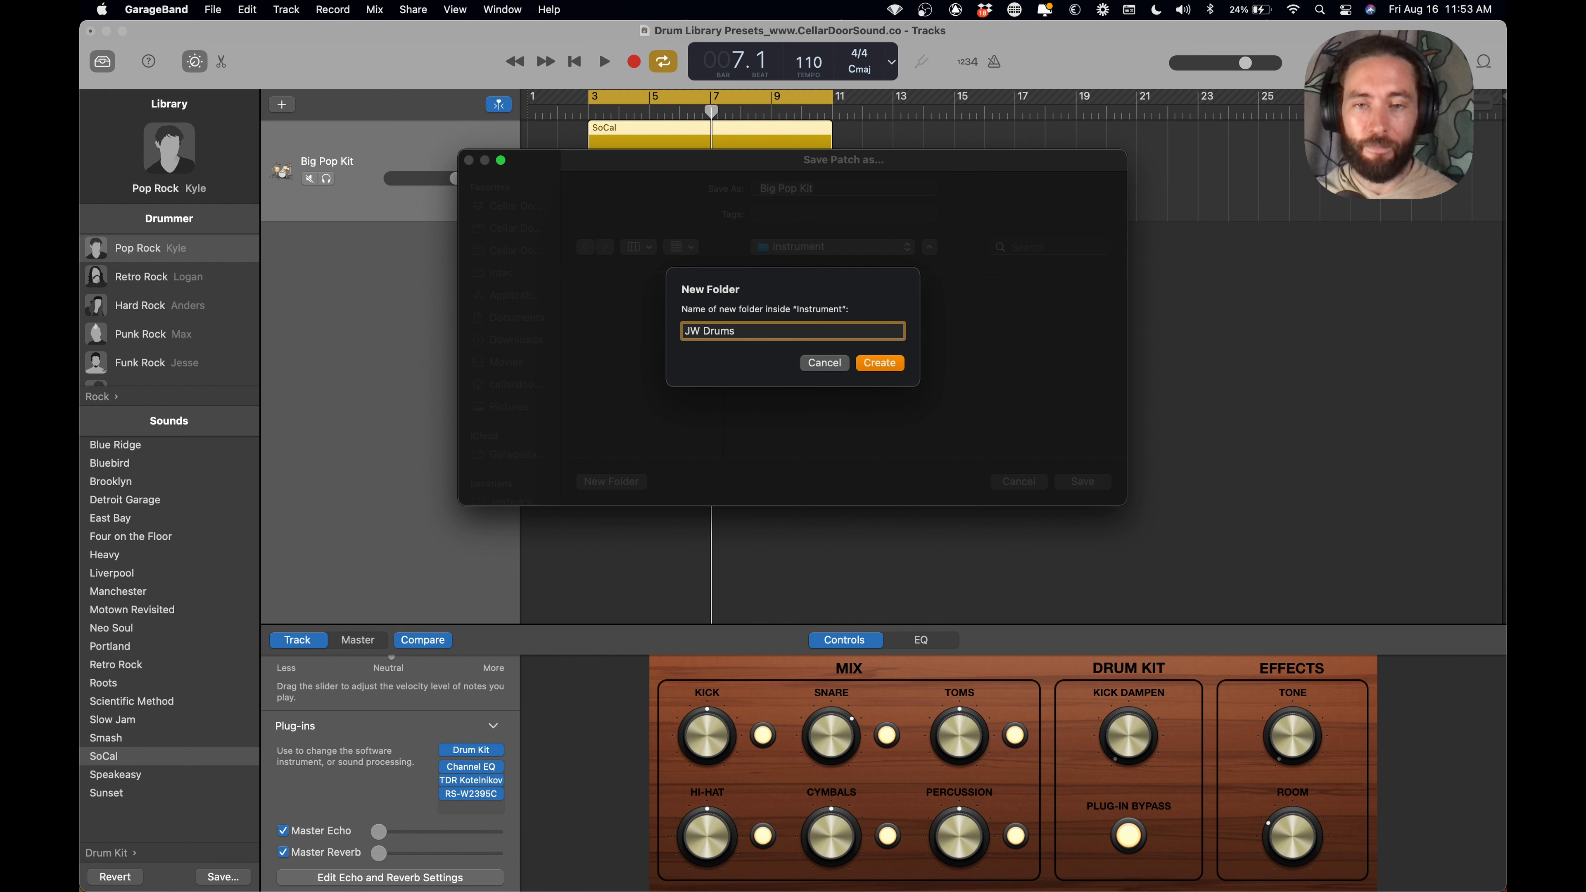
key("Return")
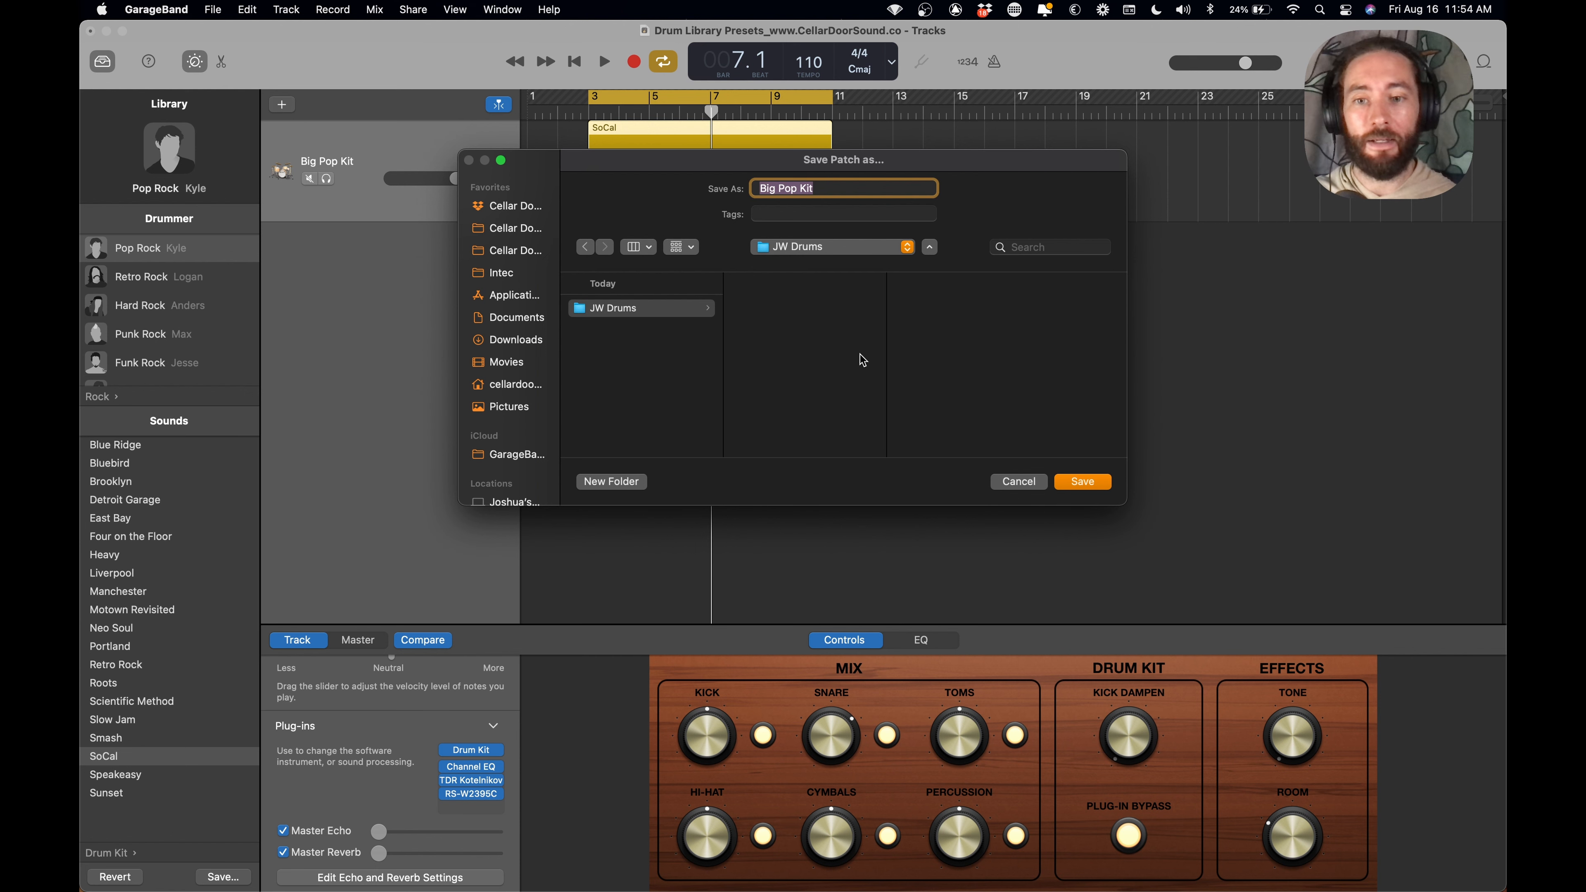
left_click(1087, 482)
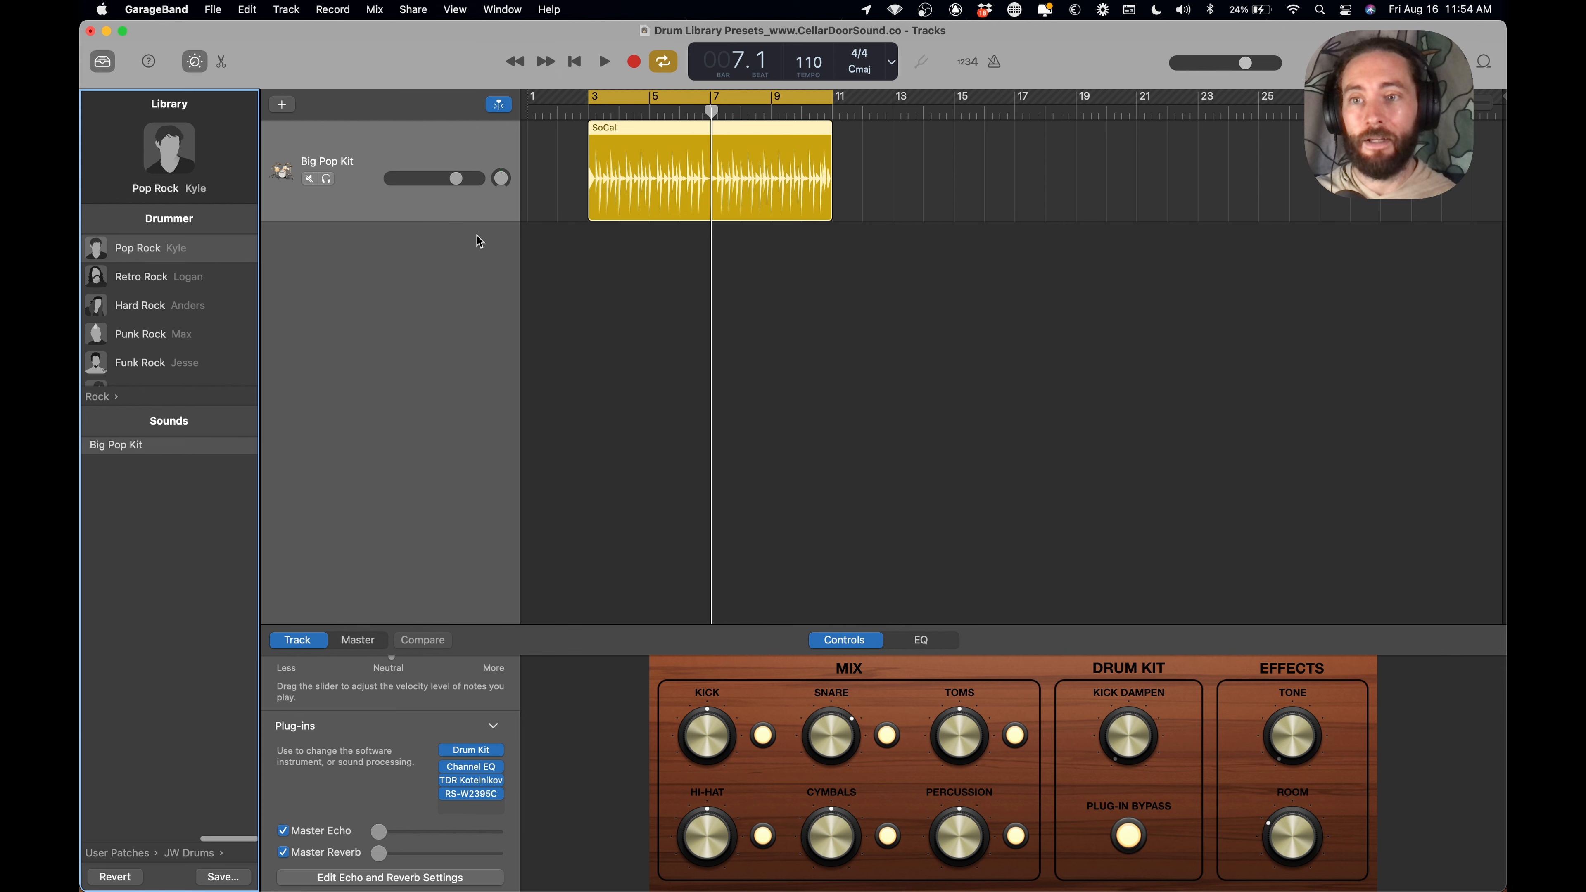
- Add a second Drummer track to the project and select it
left_click(282, 105)
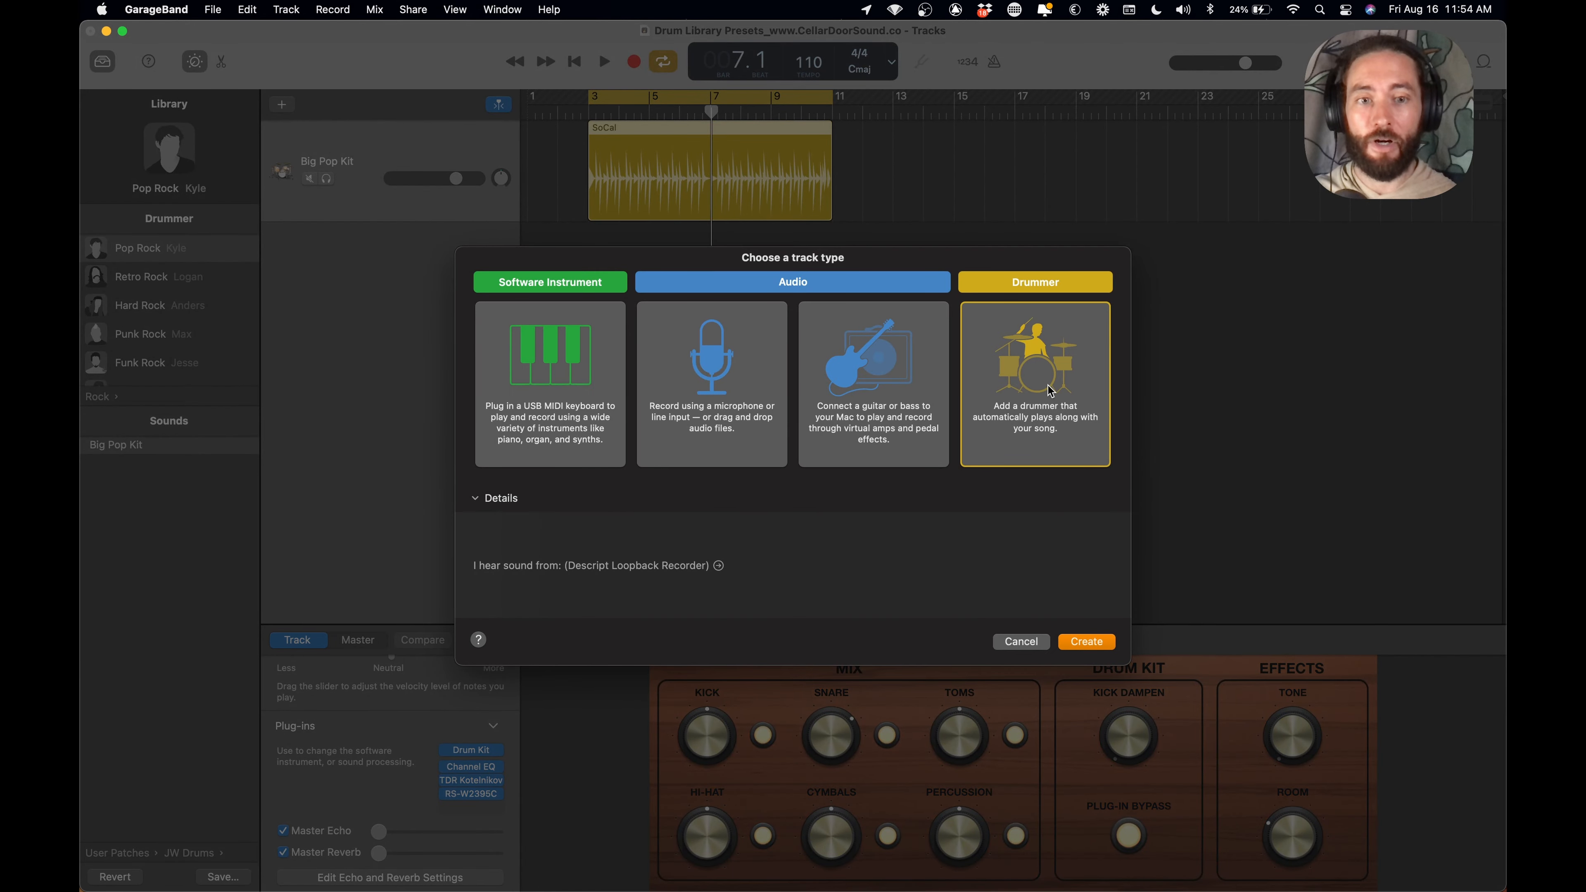
left_click(1087, 642)
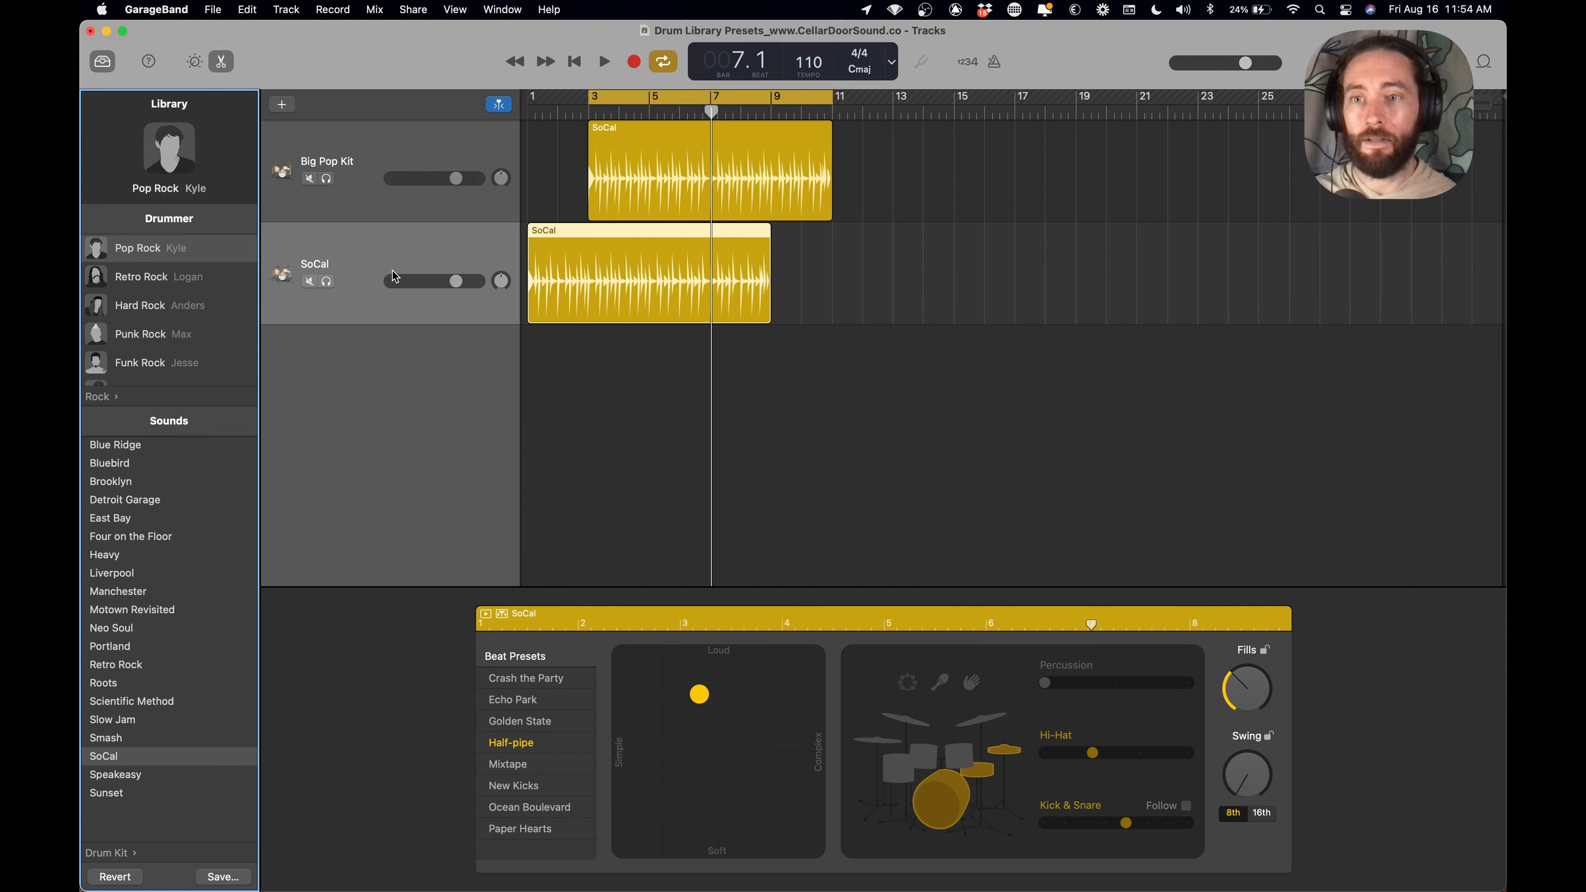
left_click(388, 249)
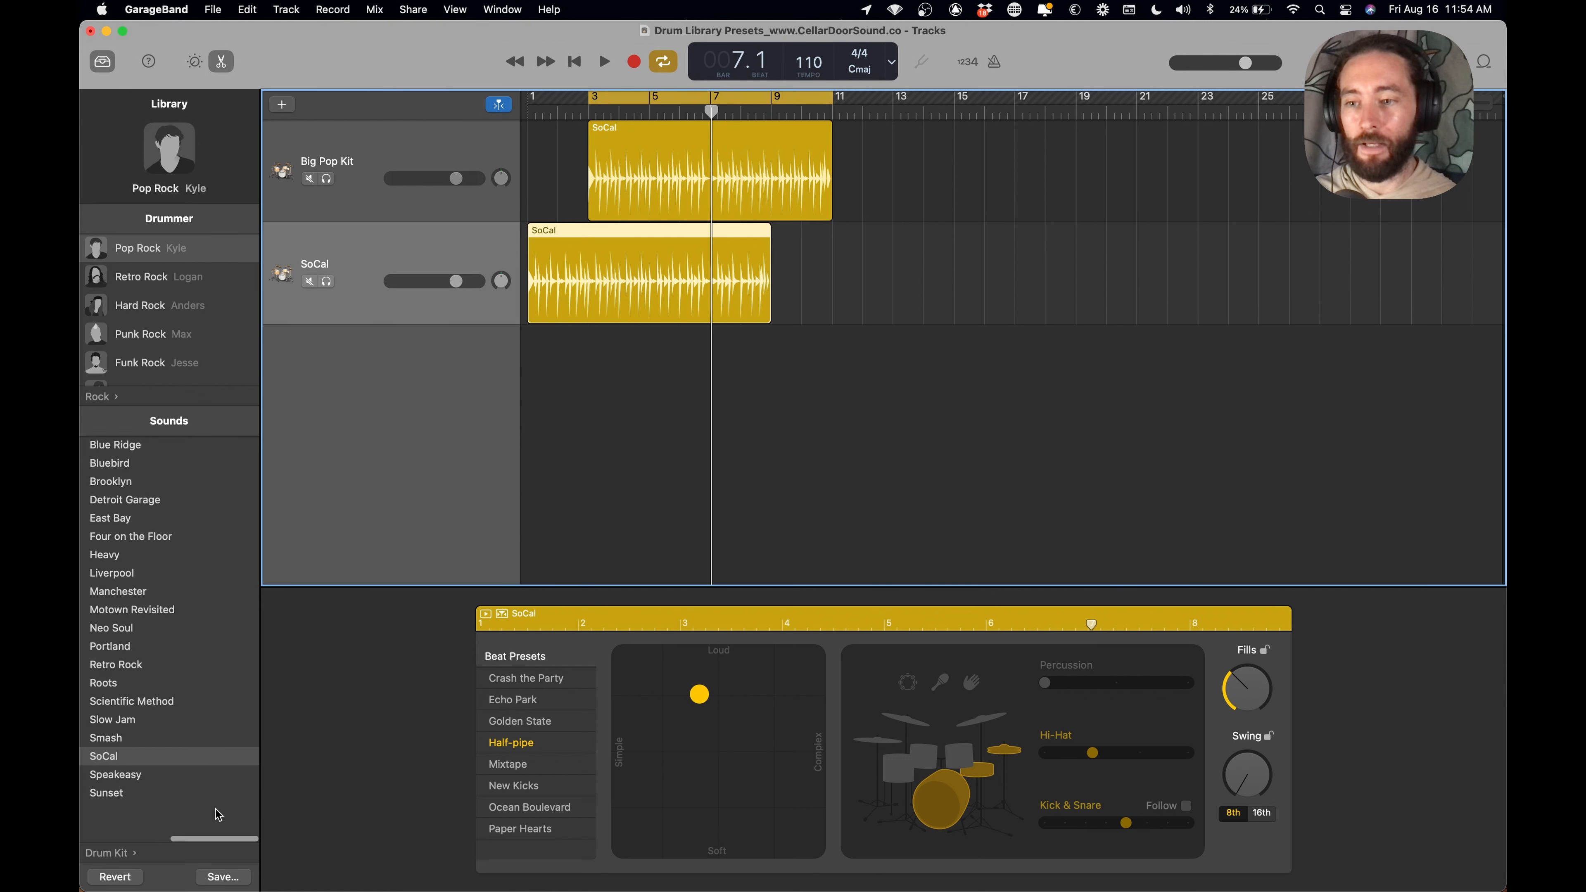
- Load the Big Pop Kit patch from the JW Drums folder of the user patches onto the new drummer track
left_click(134, 854)
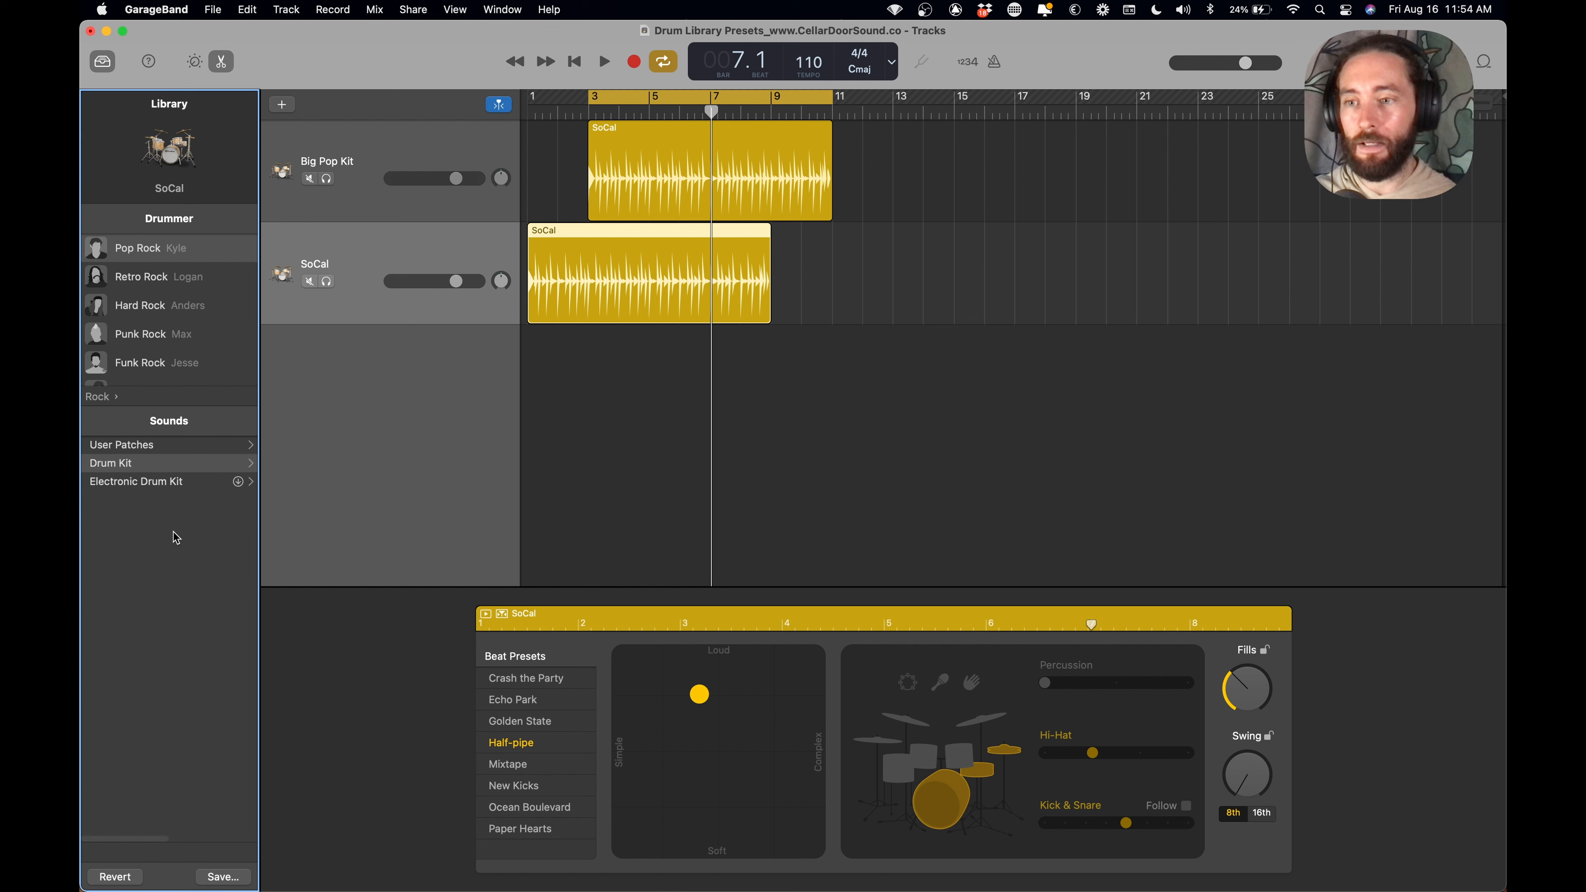
left_click(141, 445)
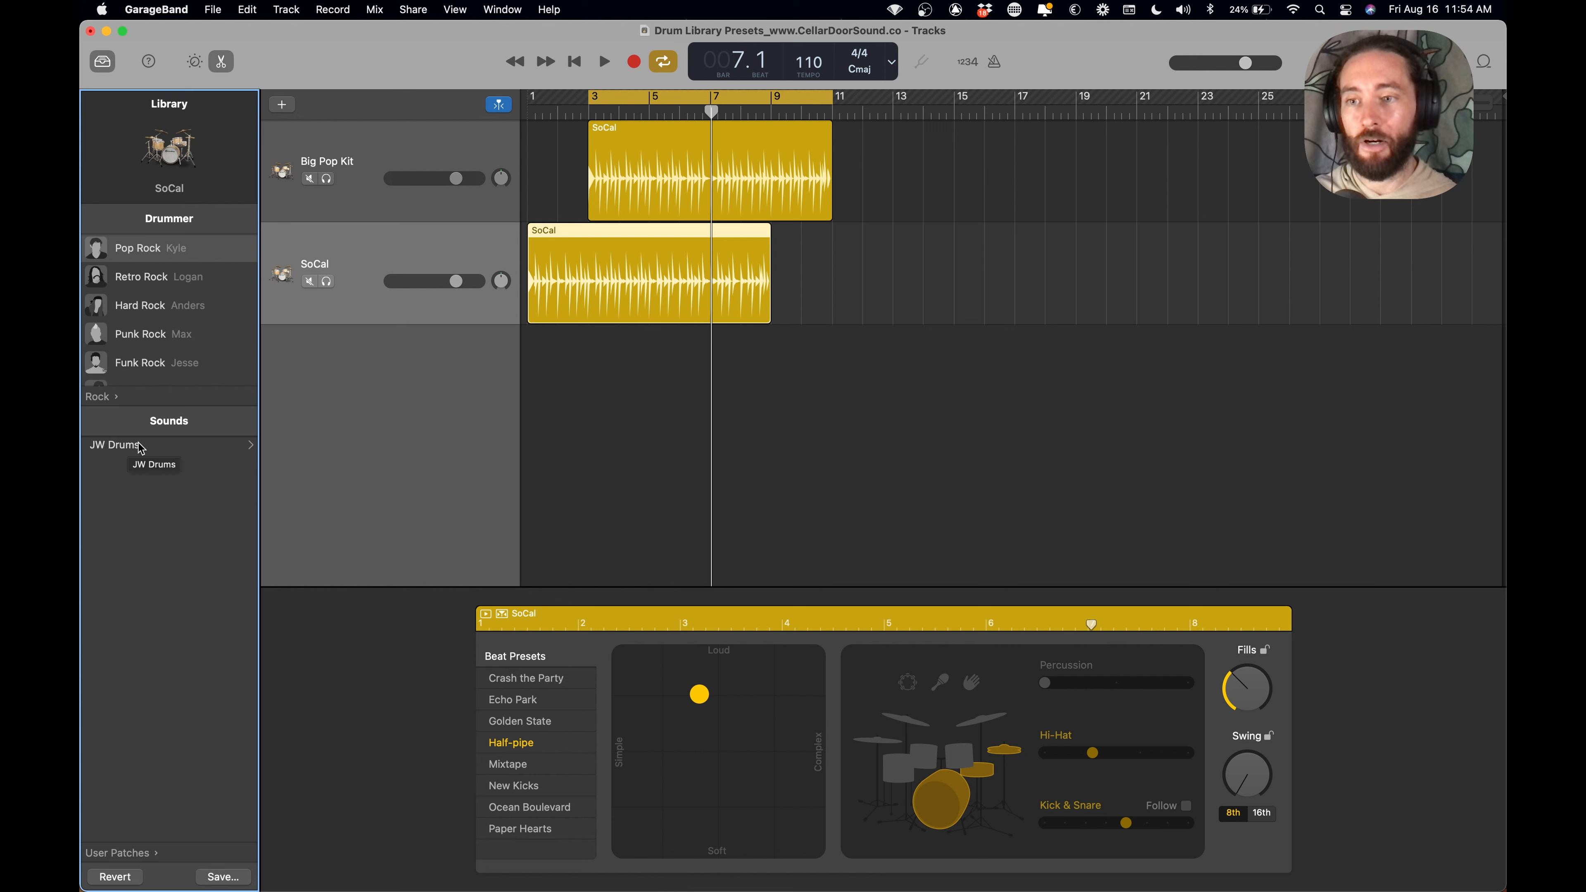
left_click(141, 446)
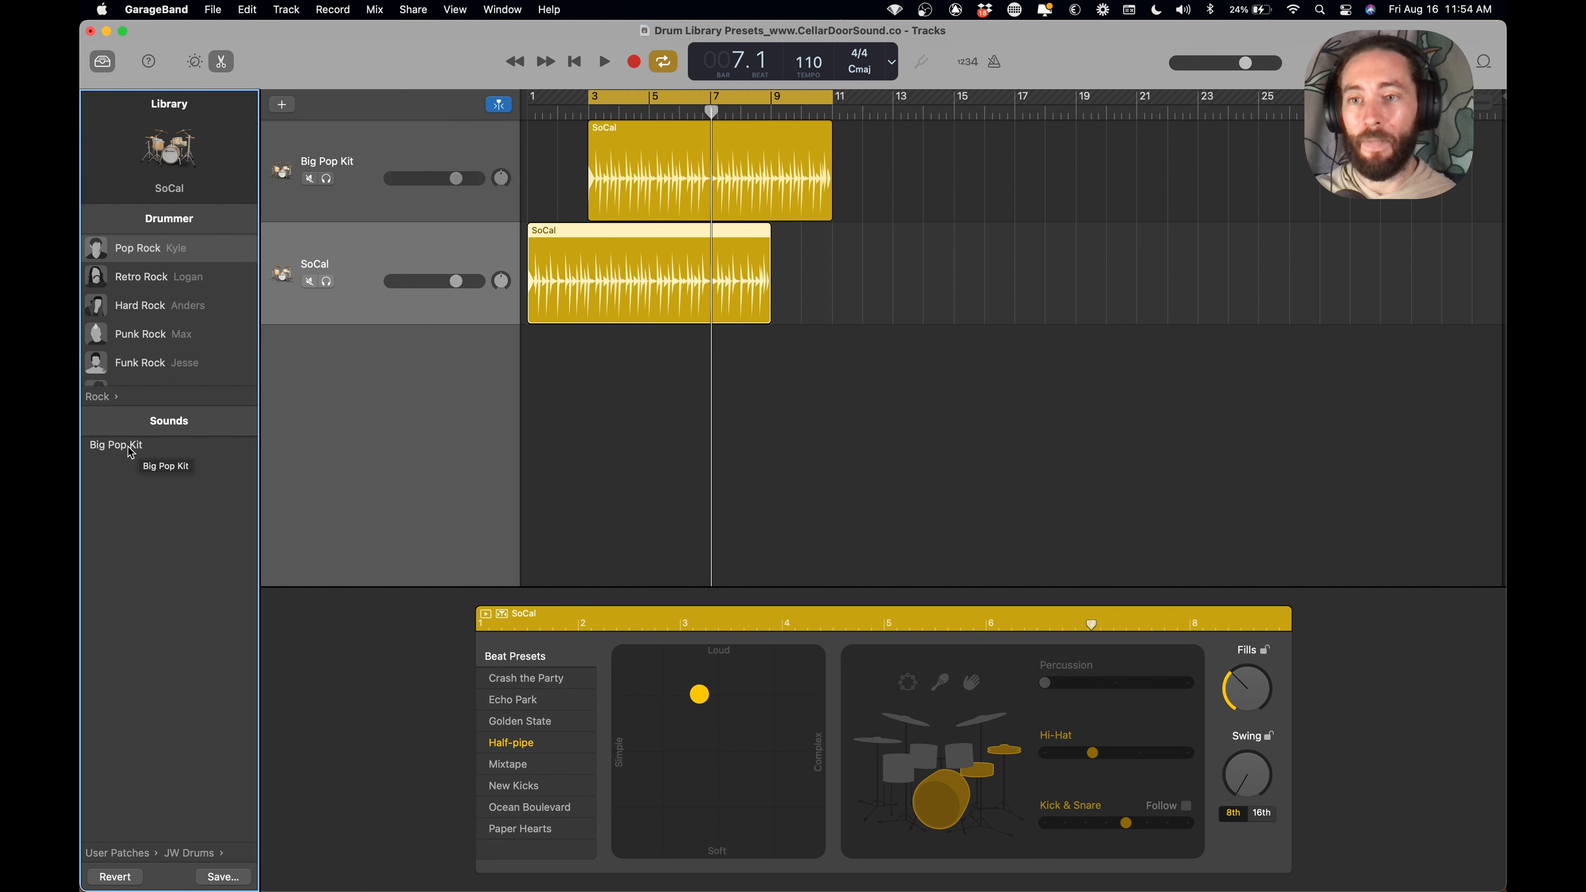
left_click(131, 451)
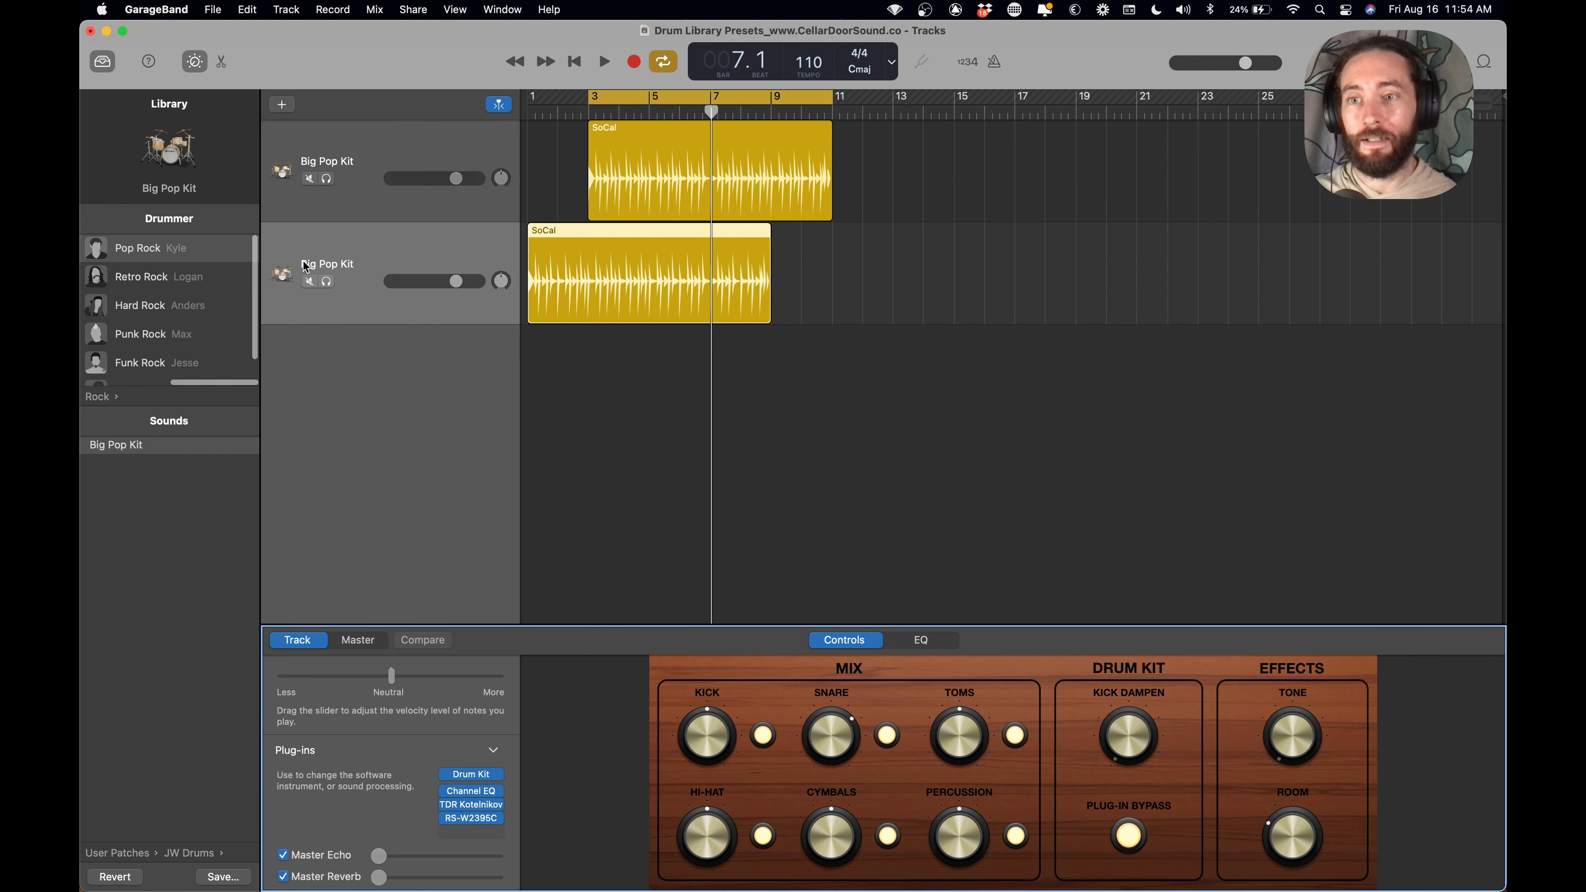
- Check the recalled TDR Kotelnikov and RS-W2395C settings on the new track, and close the plug-in window
left_click(474, 793)
left_click(476, 807)
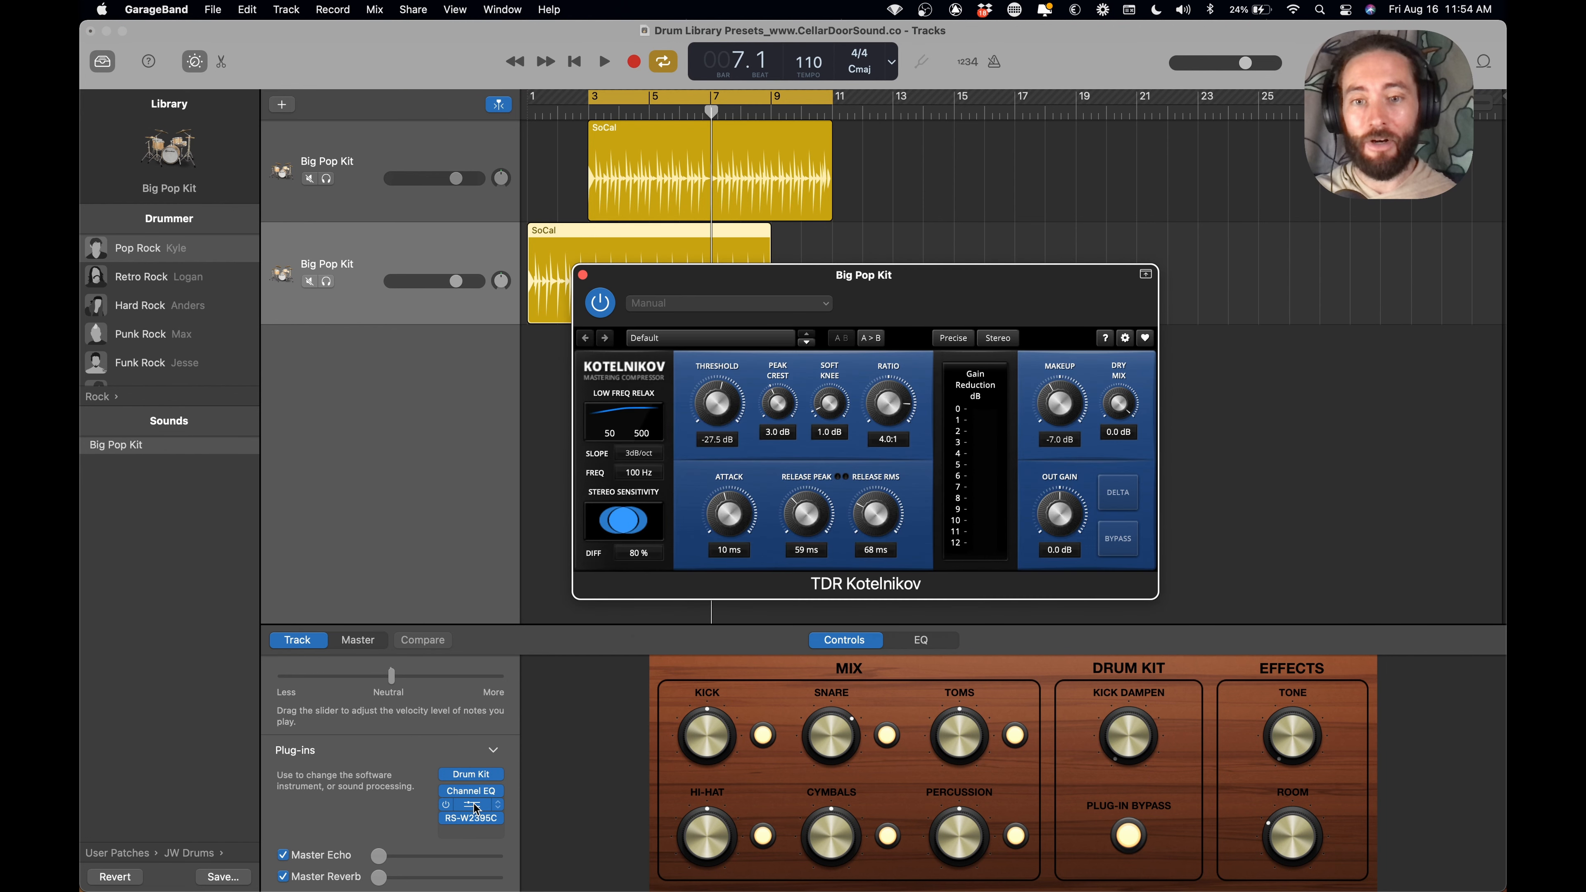
left_click(473, 819)
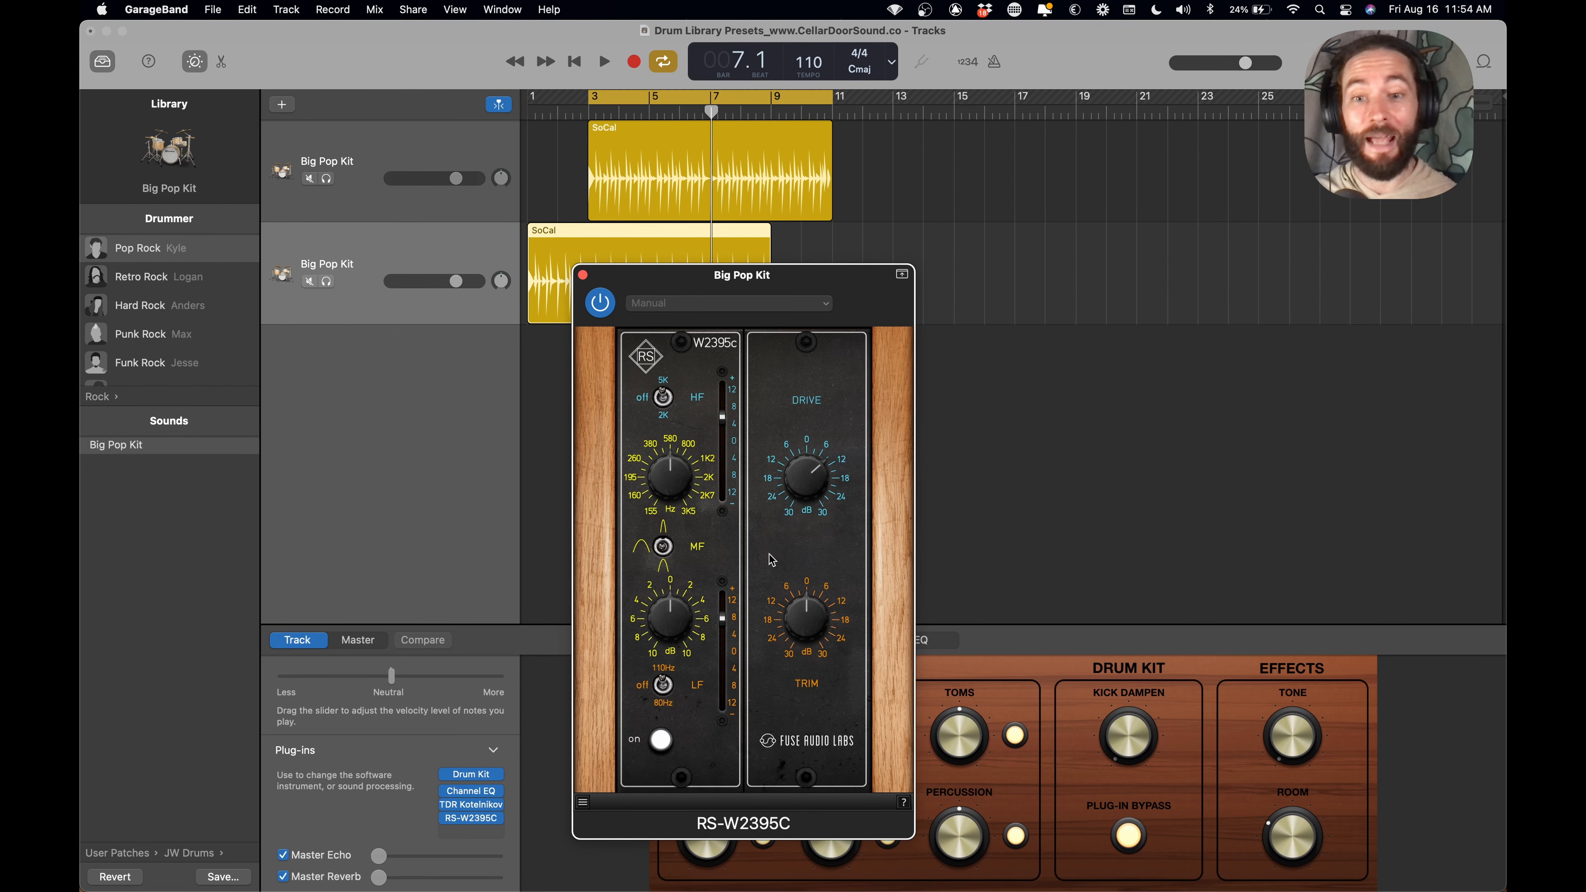
left_click(583, 275)
left_click(417, 529)
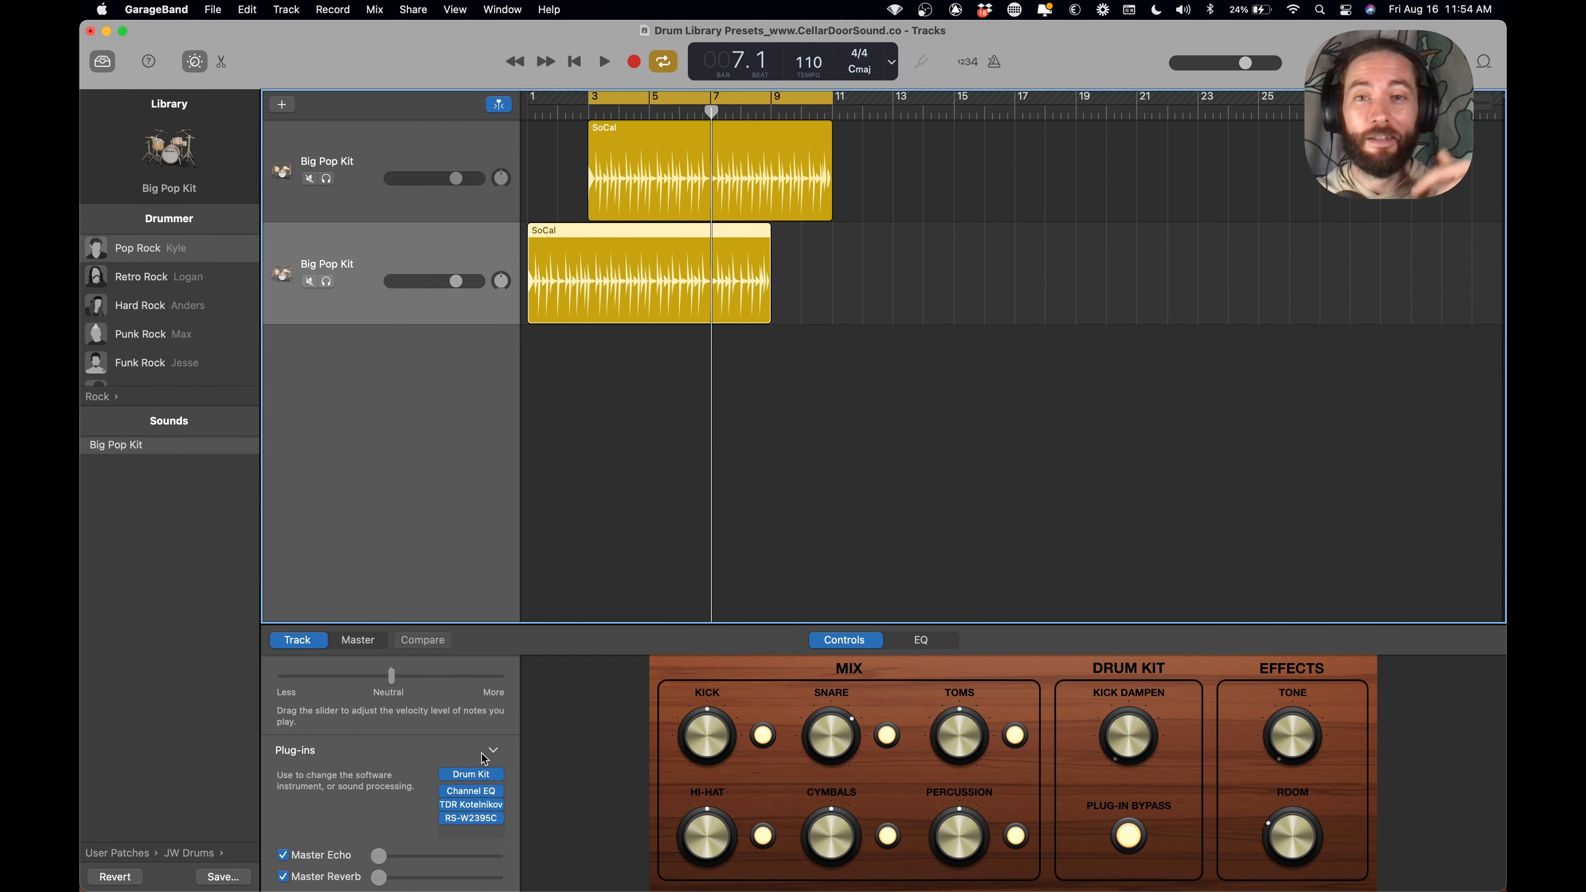
mouse_move(461, 798)
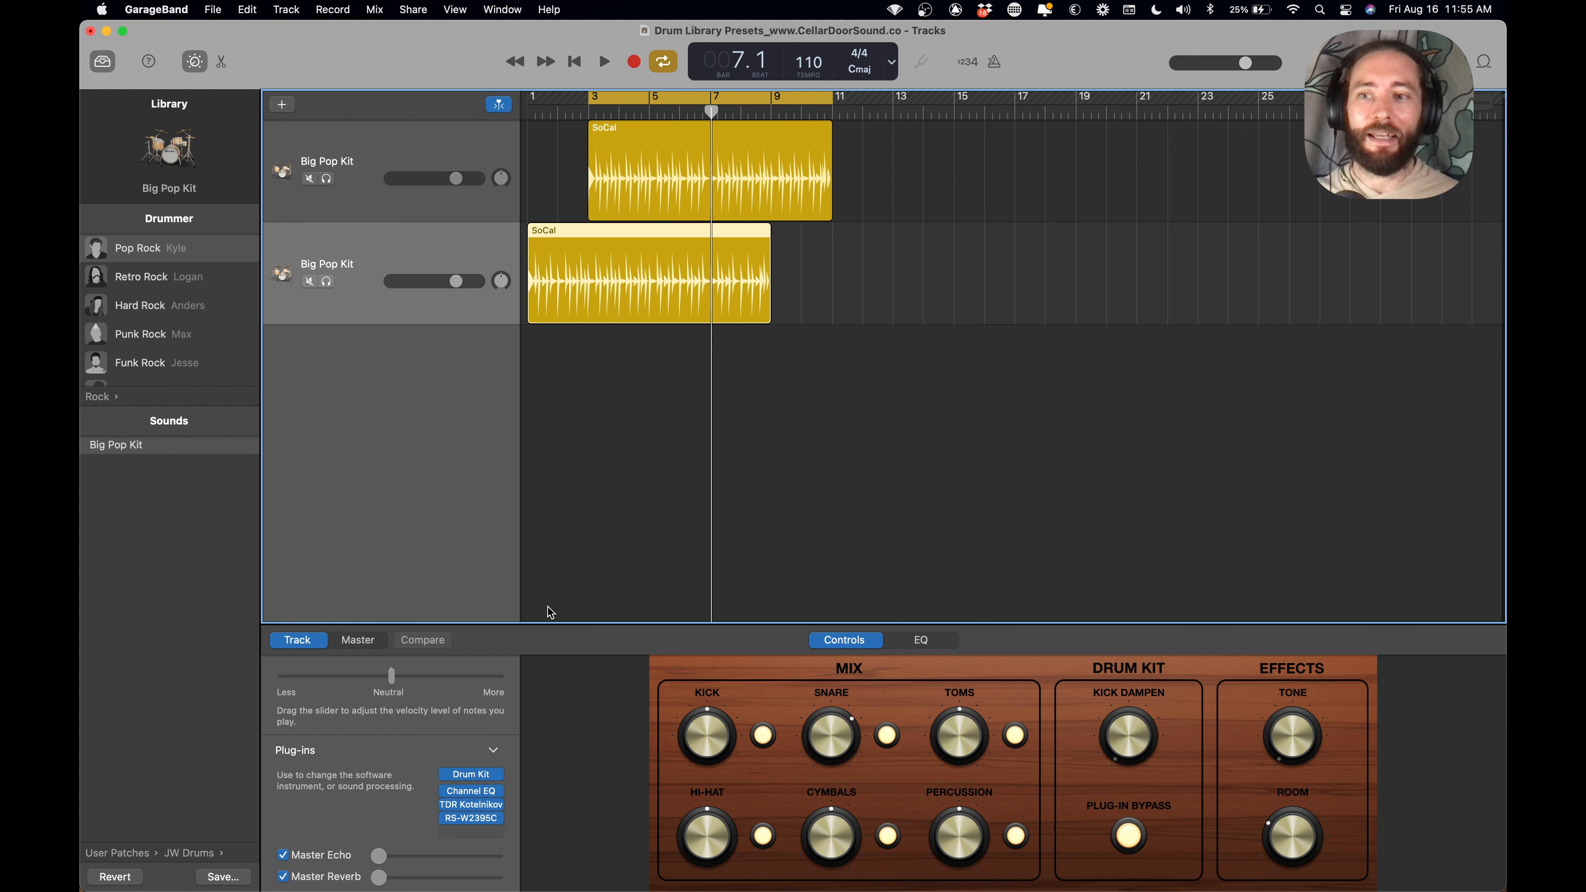
scroll(216, 338, "down", 2)
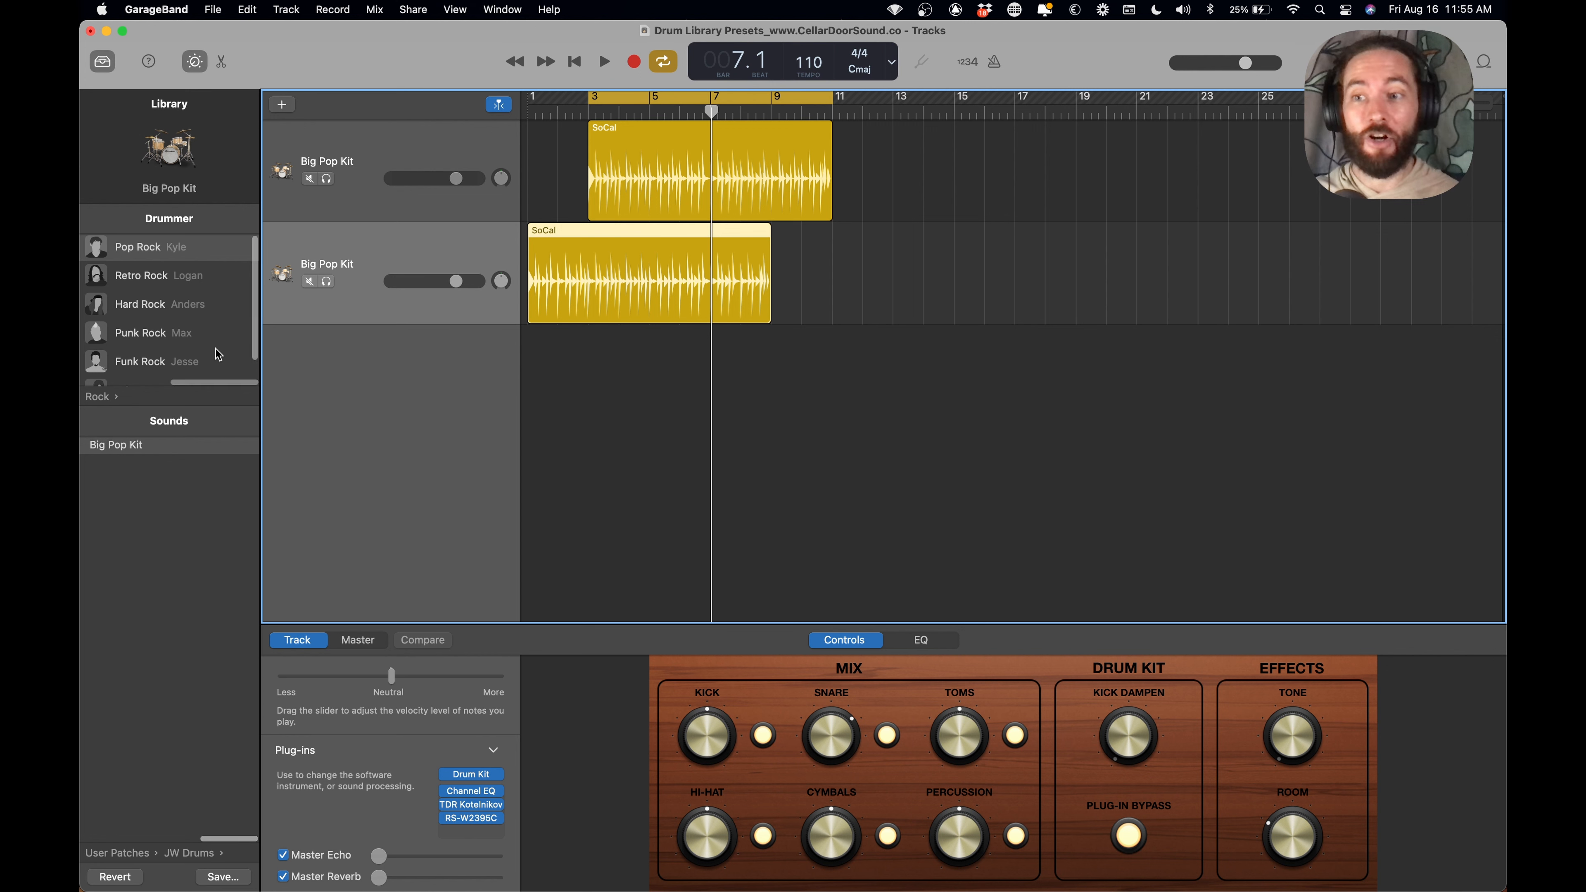